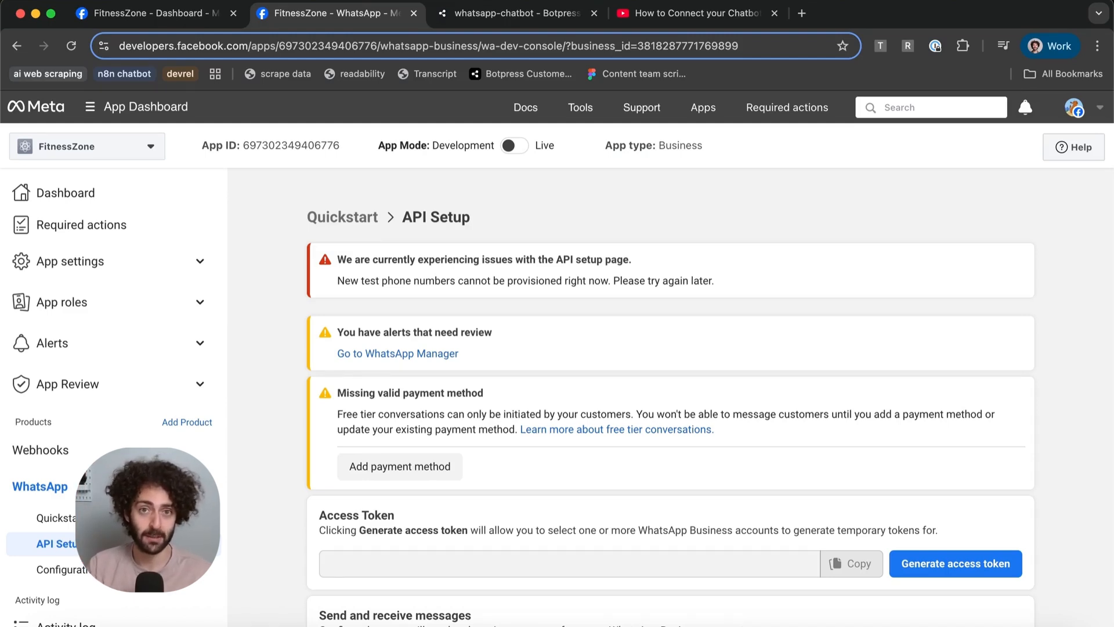
# - Load developers.facebook.com/apps/, abandon Create App, and reopen the FitnessZone app
pyautogui.click(153, 13)
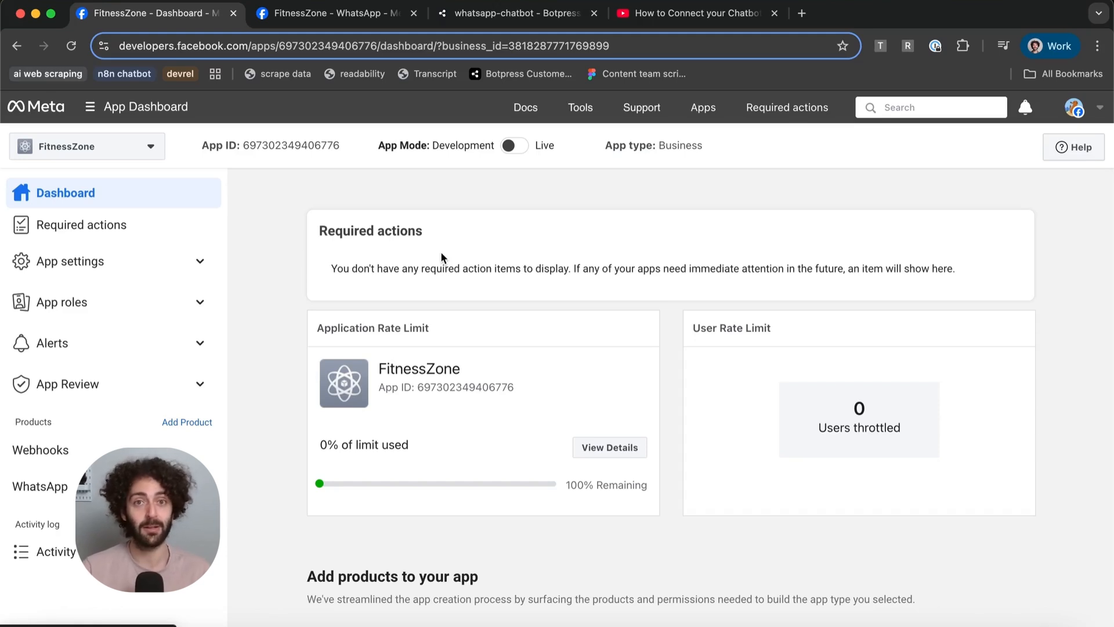
pyautogui.click(182, 45)
pyautogui.write('developers.facebook.com/apps/')
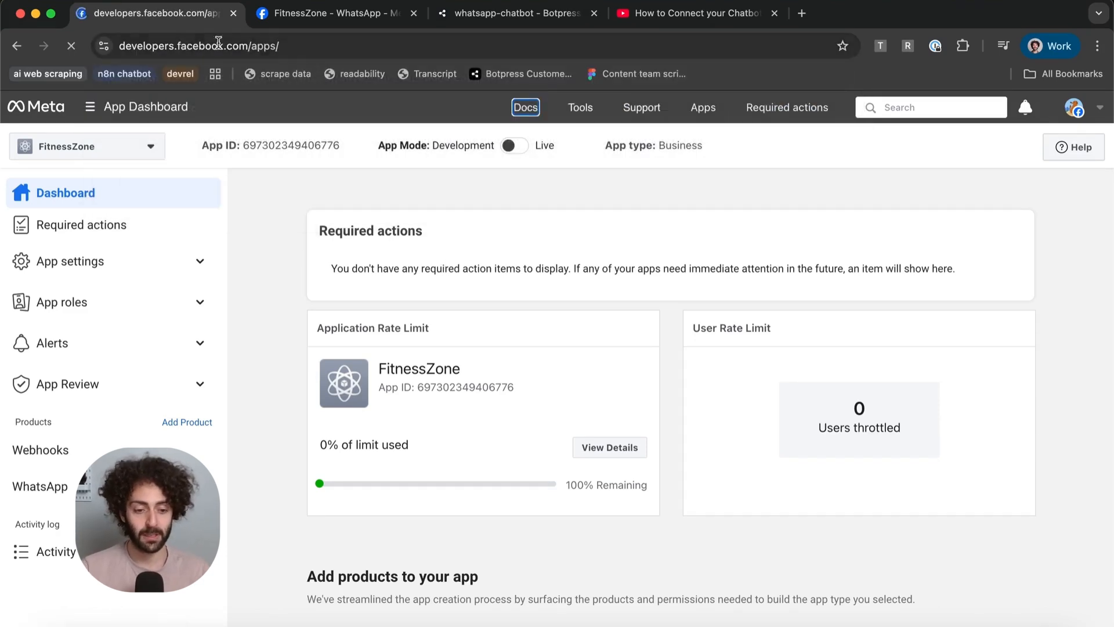
pyautogui.press('Return')
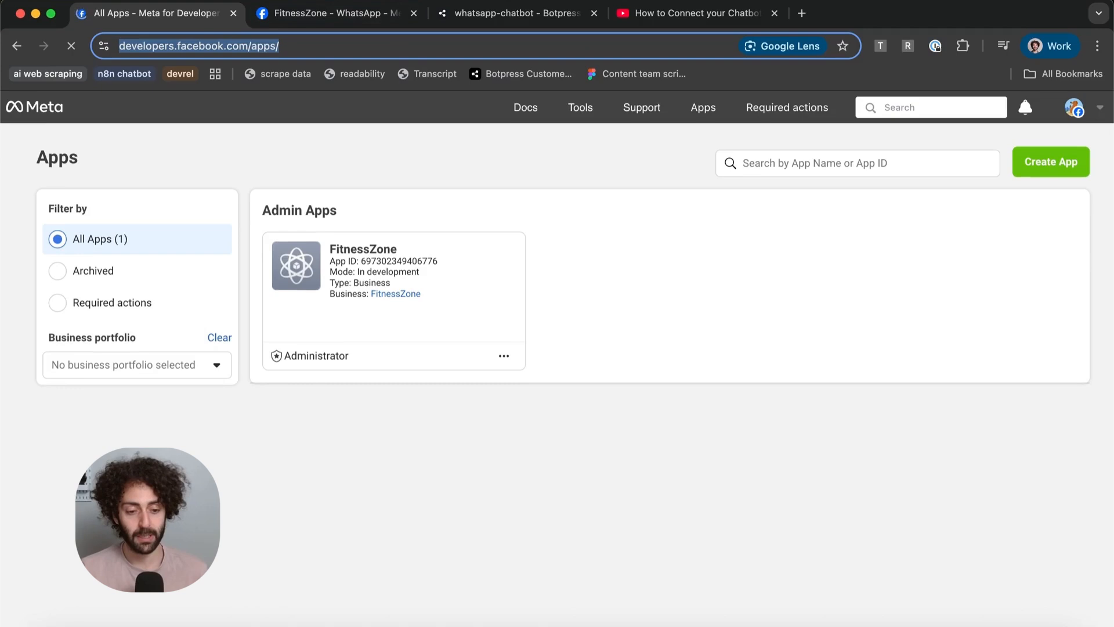
pyautogui.click(19, 485)
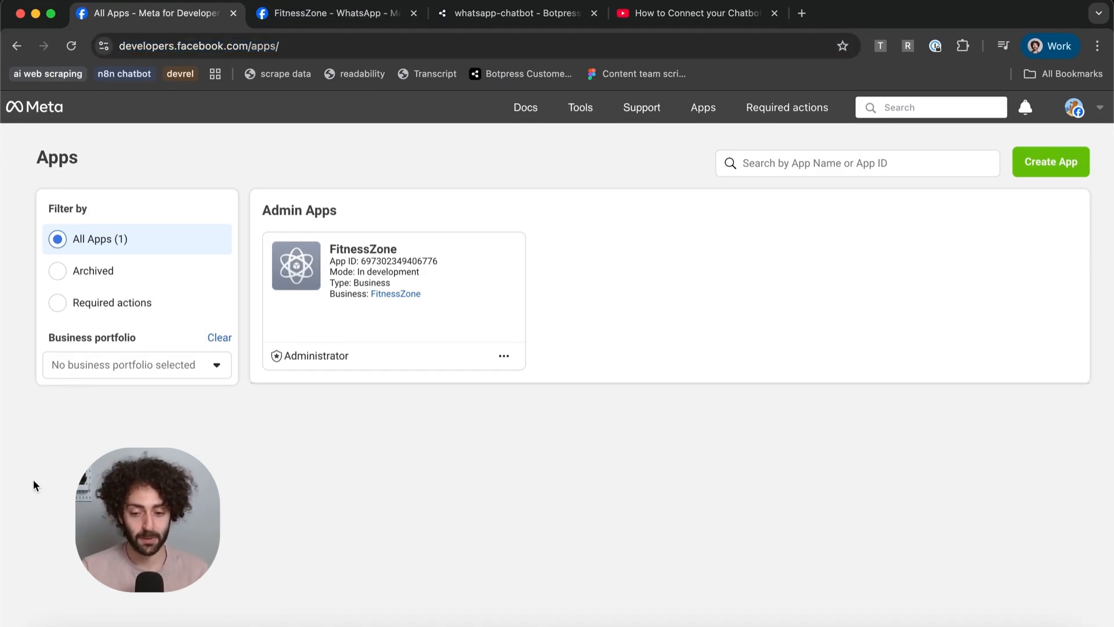
pyautogui.click(1051, 161)
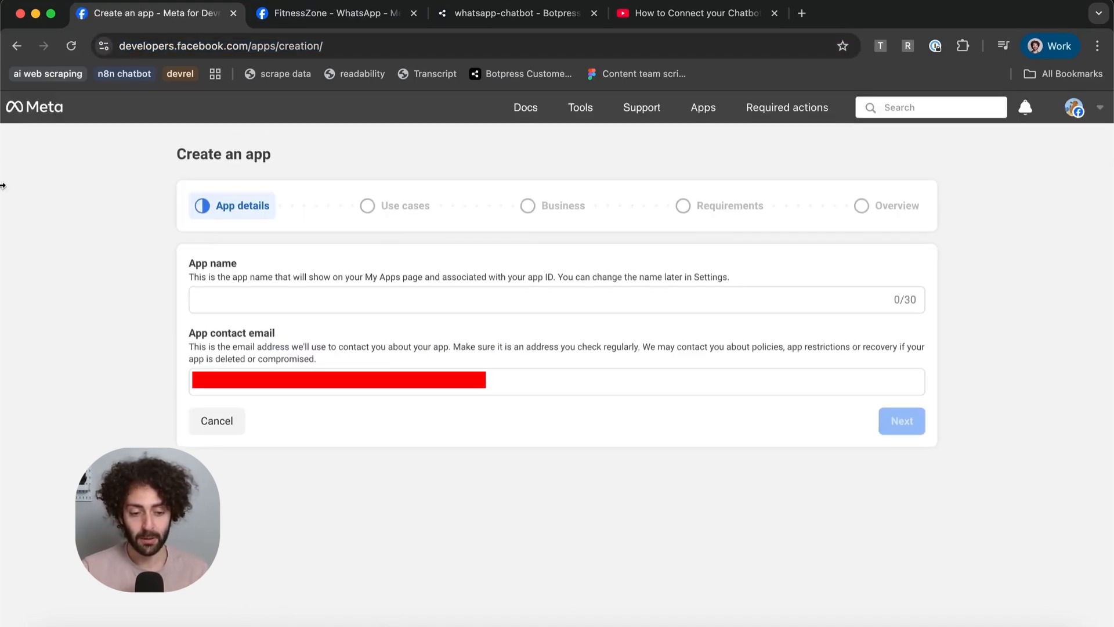
pyautogui.click(34, 106)
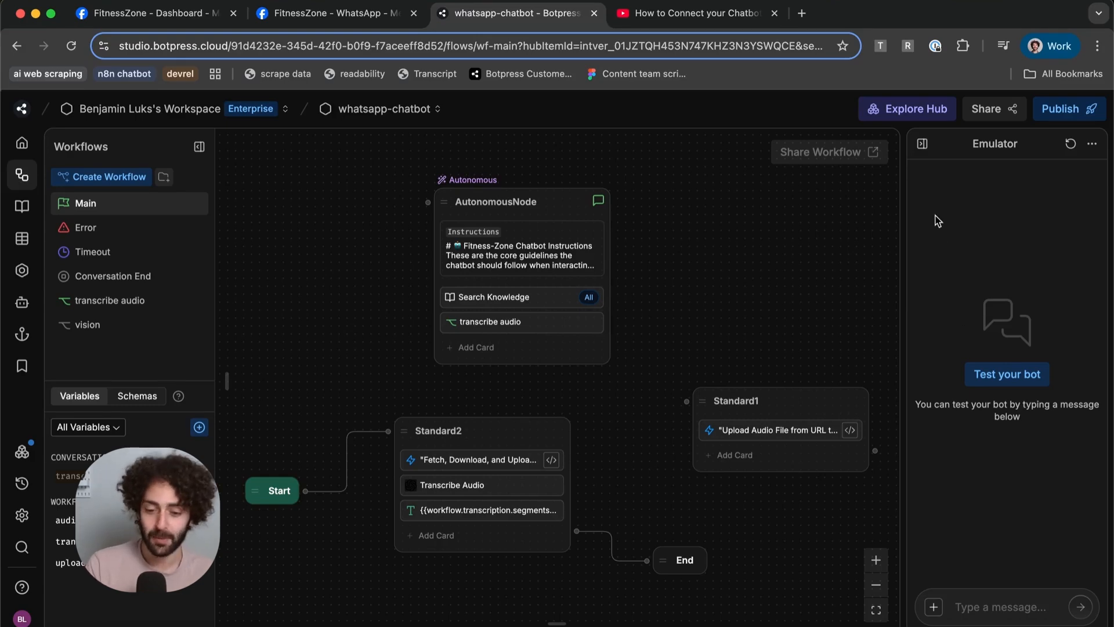
# - From the Hub, open the installed WhatsApp integration's configuration with its webhook URL and tokens
pyautogui.click(909, 108)
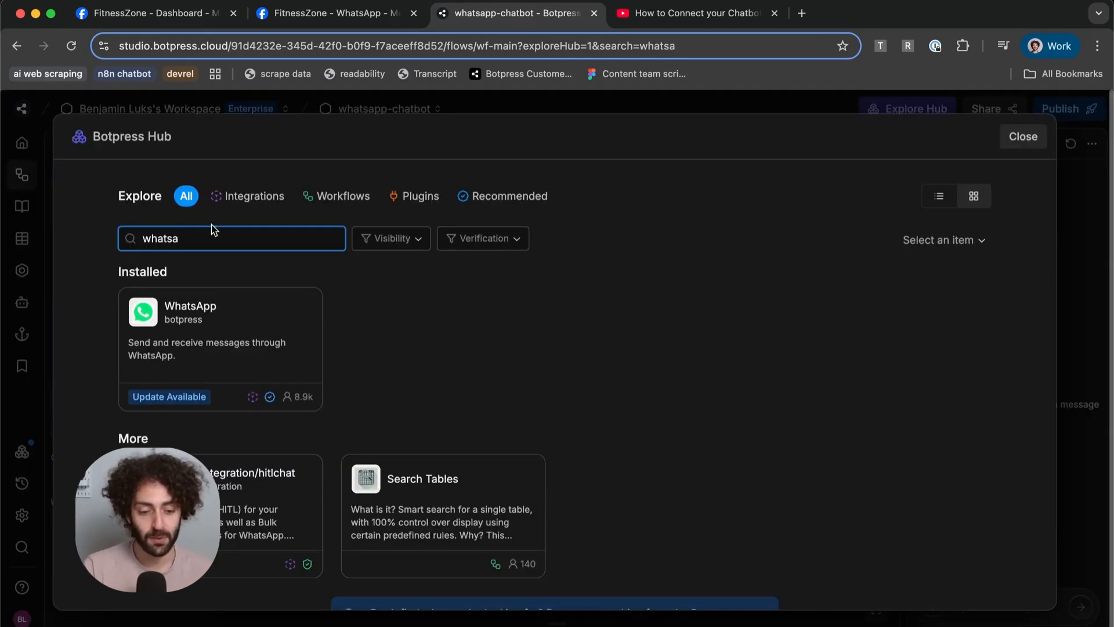
pyautogui.click(198, 332)
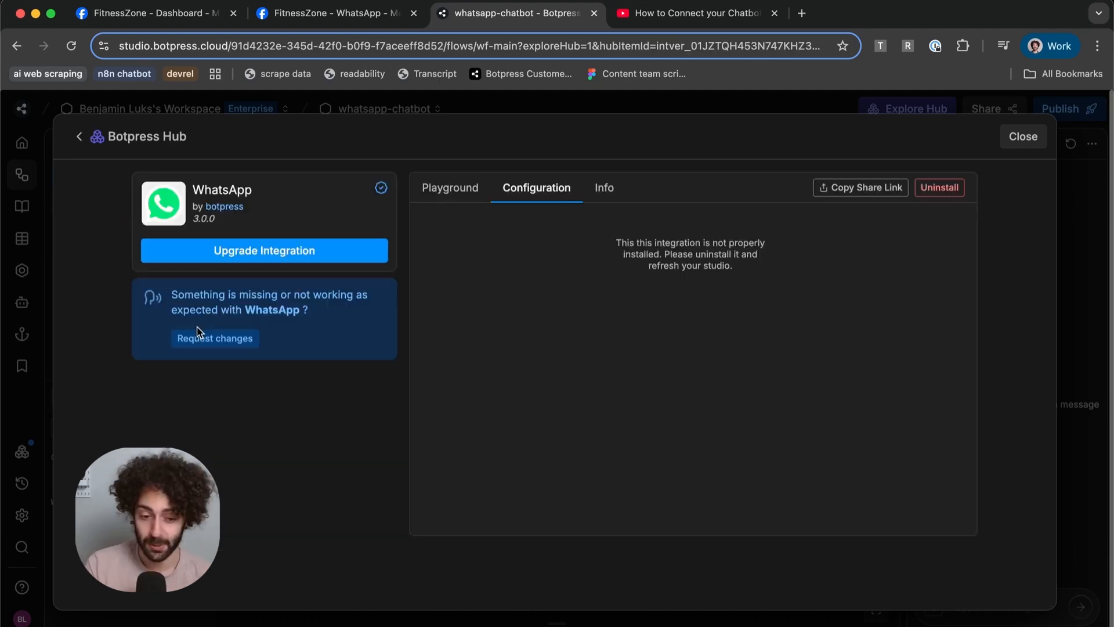
pyautogui.click(80, 135)
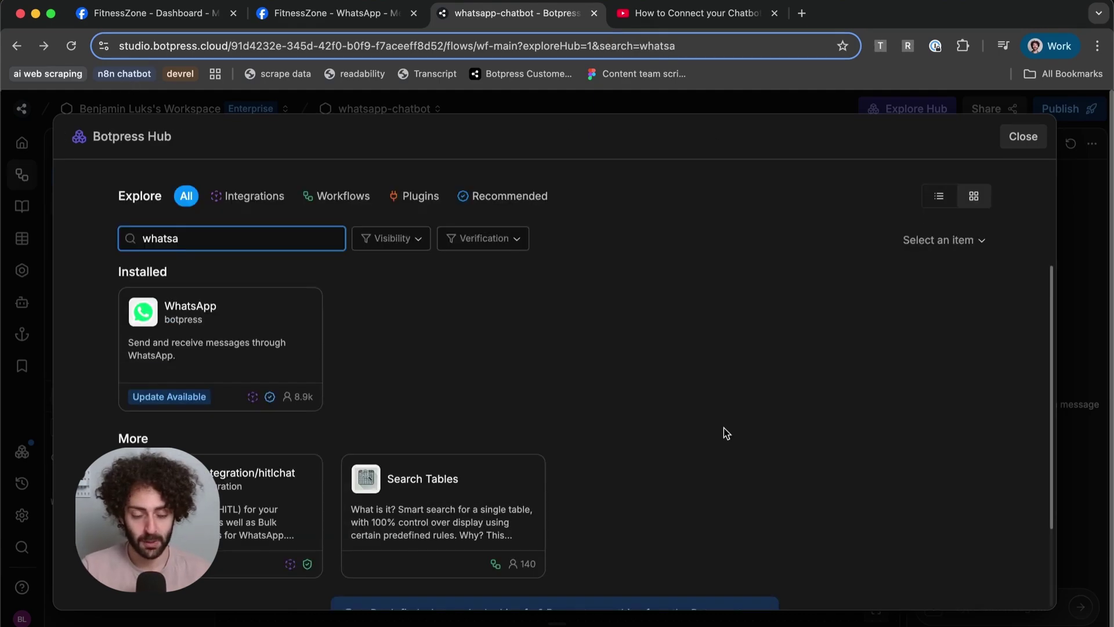
pyautogui.click(873, 114)
pyautogui.click(905, 108)
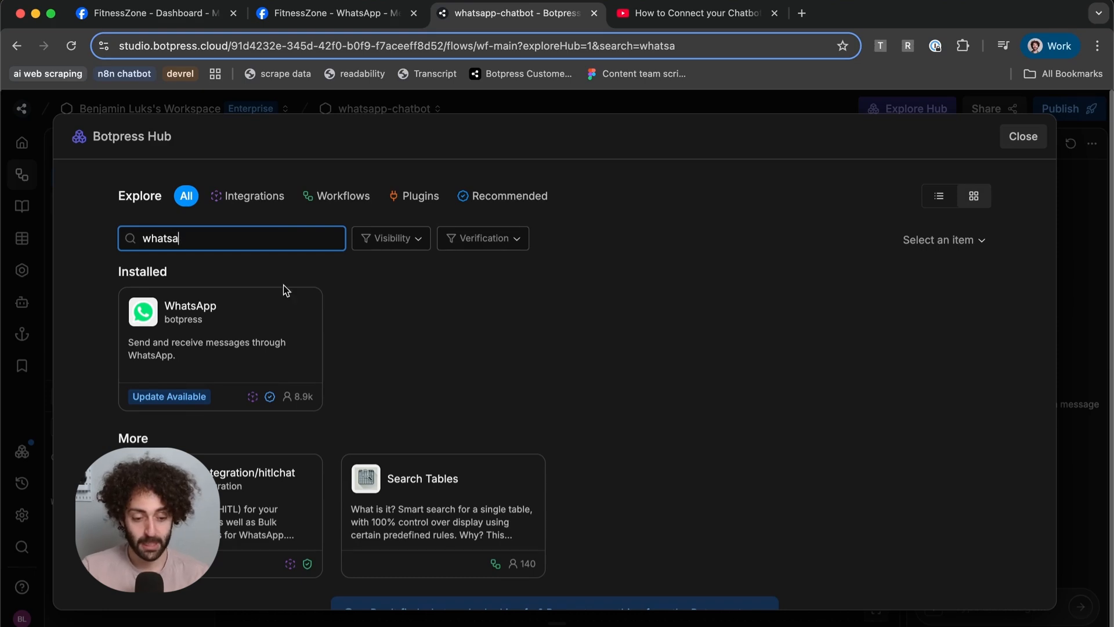
pyautogui.click(157, 335)
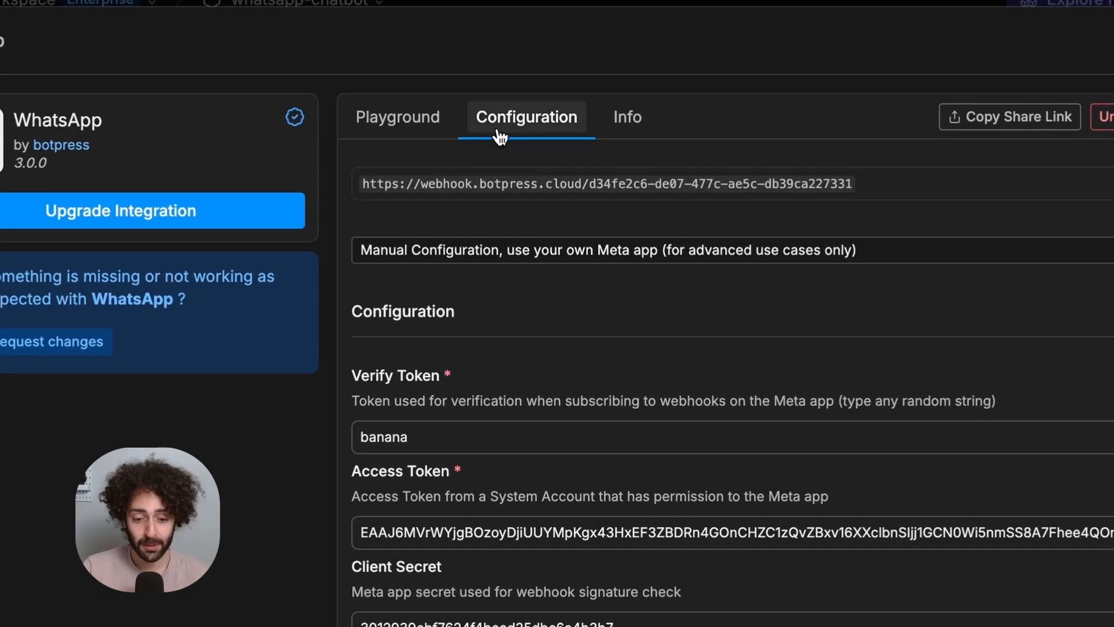
# - Keep Manual Configuration with your own Meta app, then move to the FitnessZone Meta dashboard
pyautogui.click(510, 252)
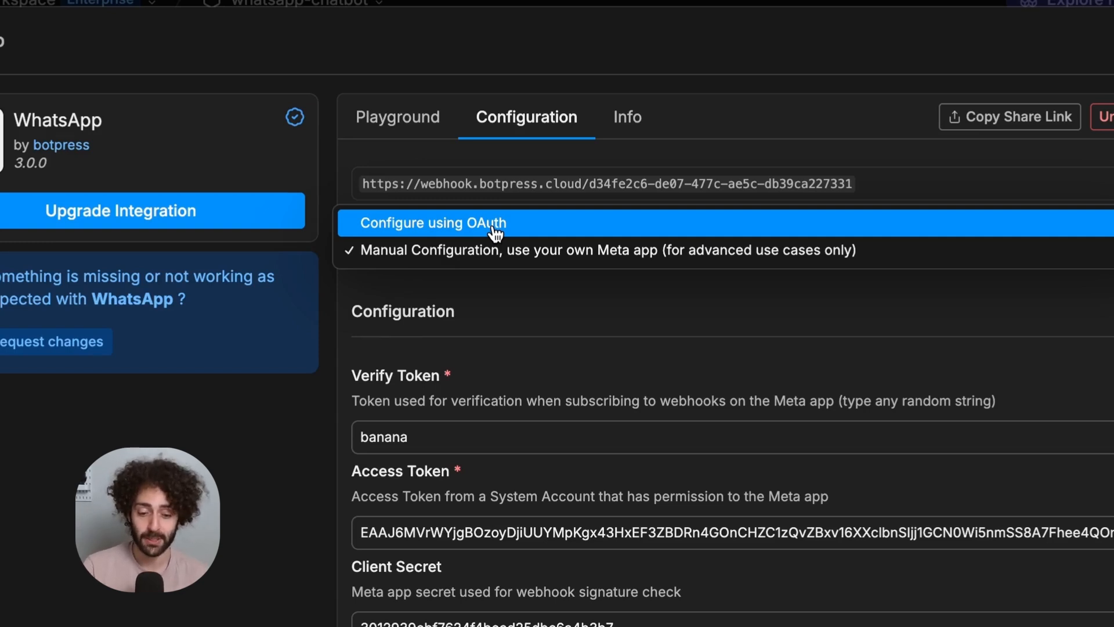
pyautogui.click(500, 252)
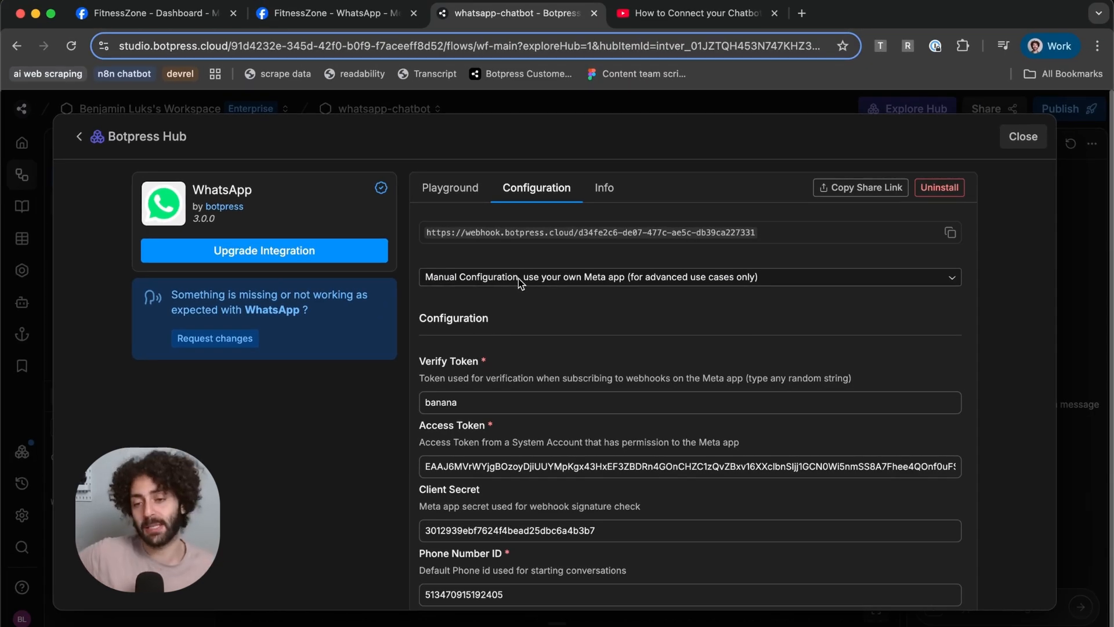
pyautogui.hotkey('ctrl', 'shift', 'Tab')
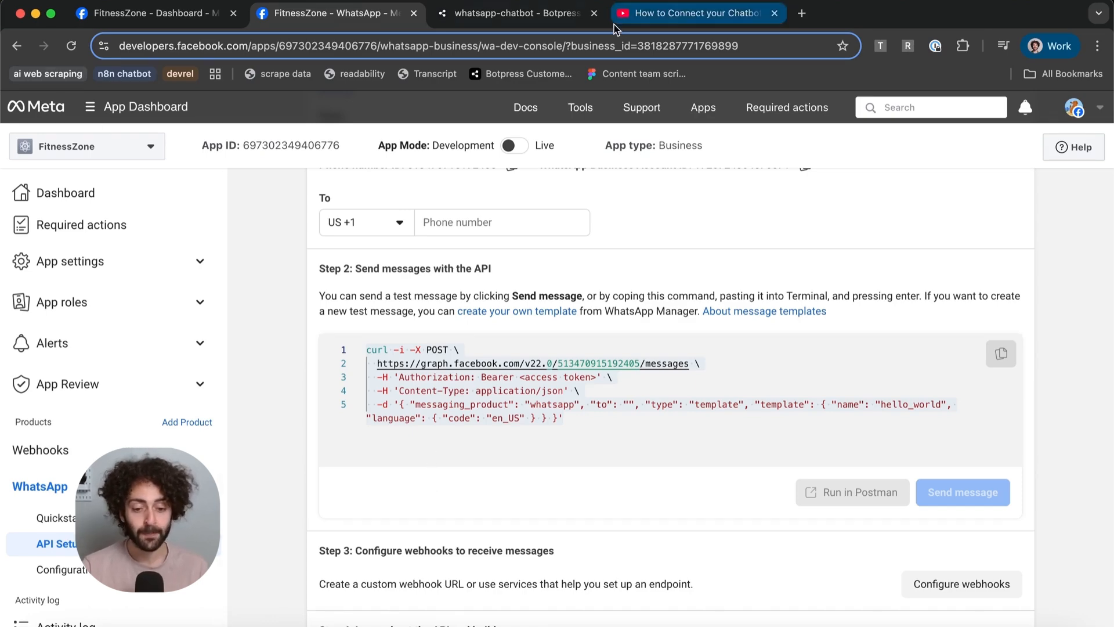
pyautogui.click(516, 13)
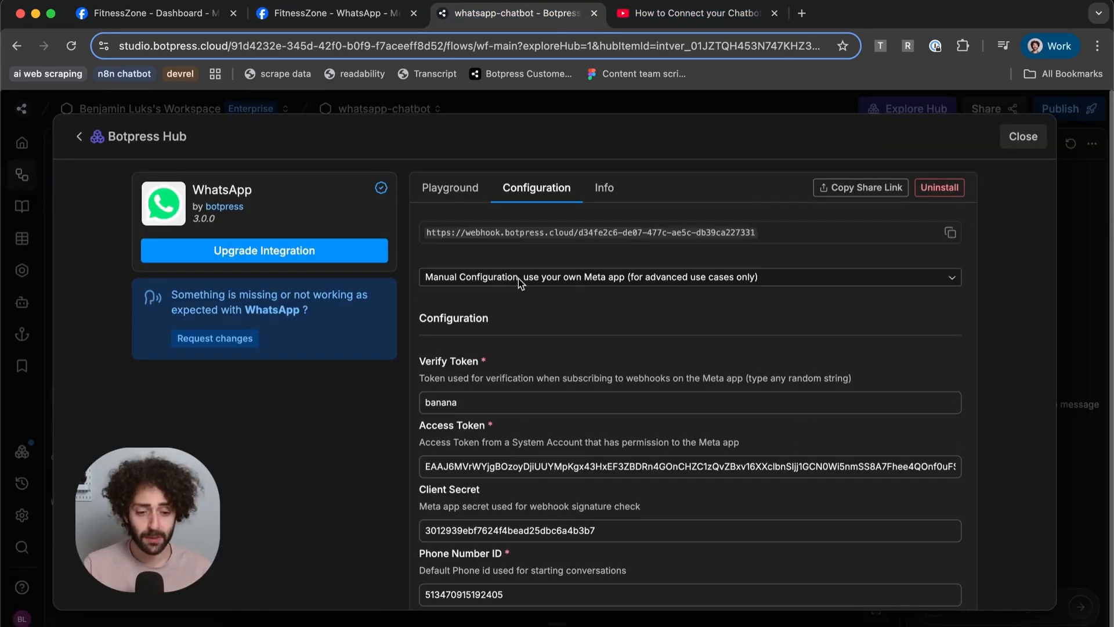
pyautogui.scroll(-3, 518, 277)
pyautogui.scroll(1, 592, 325)
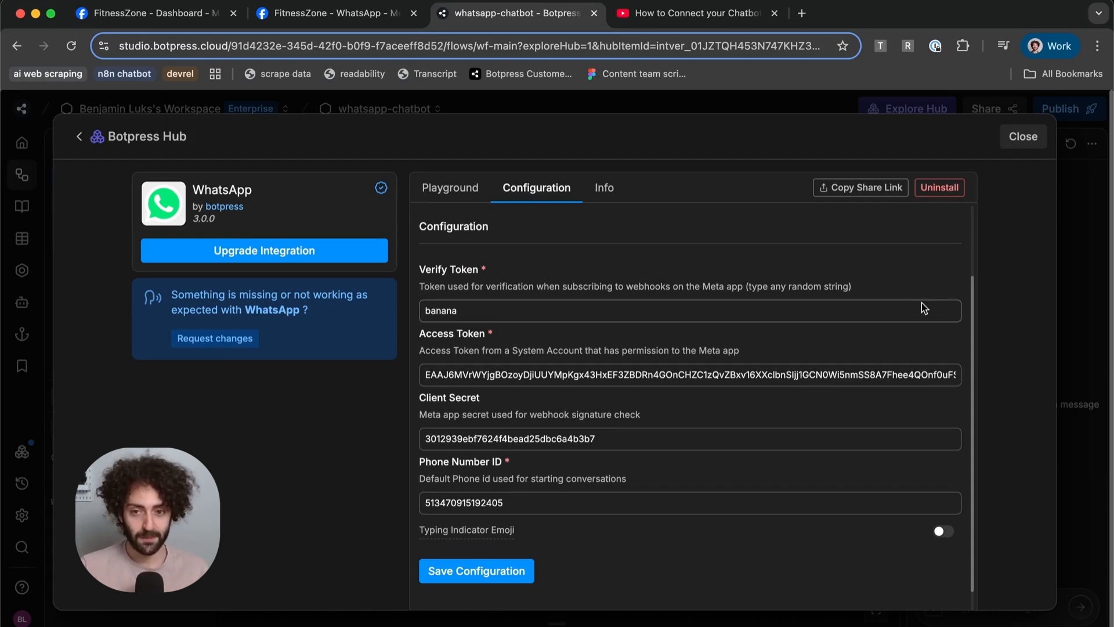
pyautogui.press('super+1')
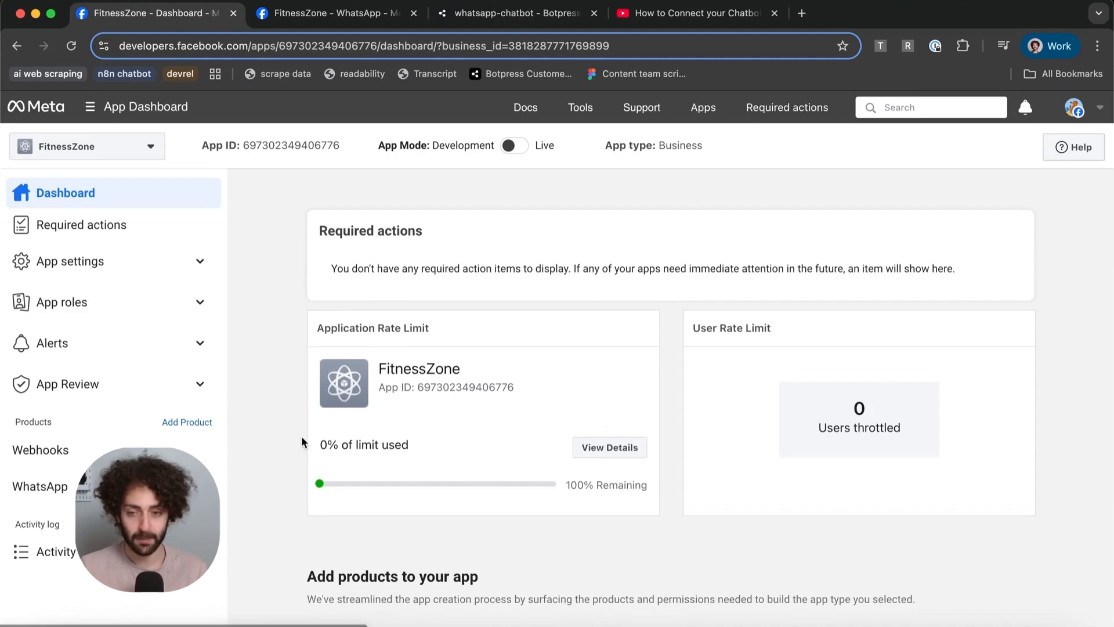
# - In WhatsApp > Configuration, replace the Callback URL with the Botpress webhook URL
pyautogui.click(39, 485)
pyautogui.scroll(-1, 104, 497)
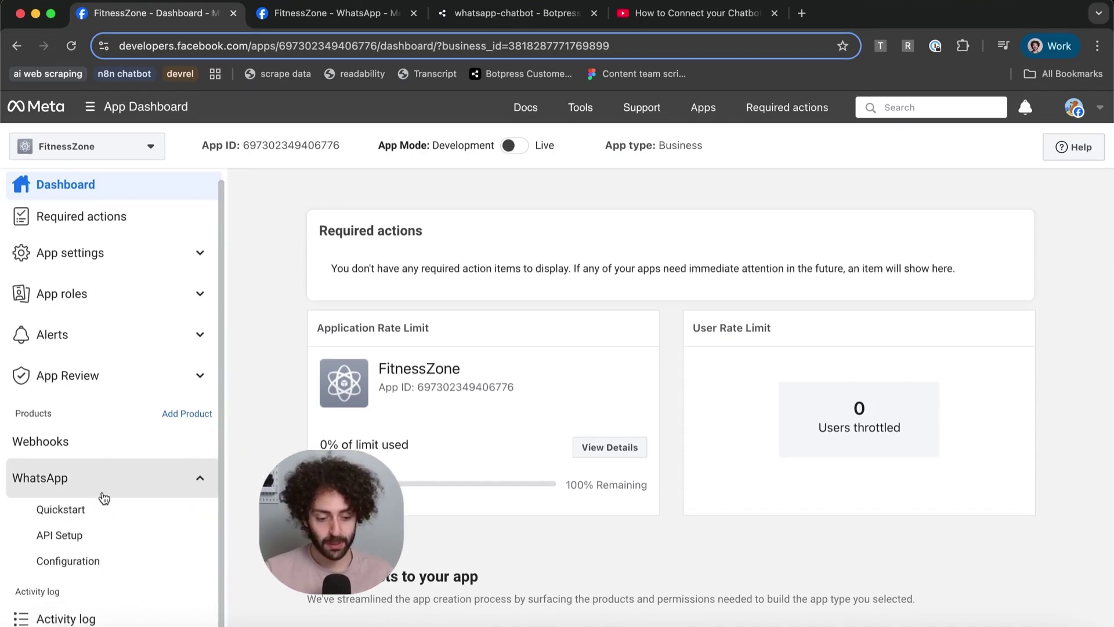
pyautogui.click(68, 568)
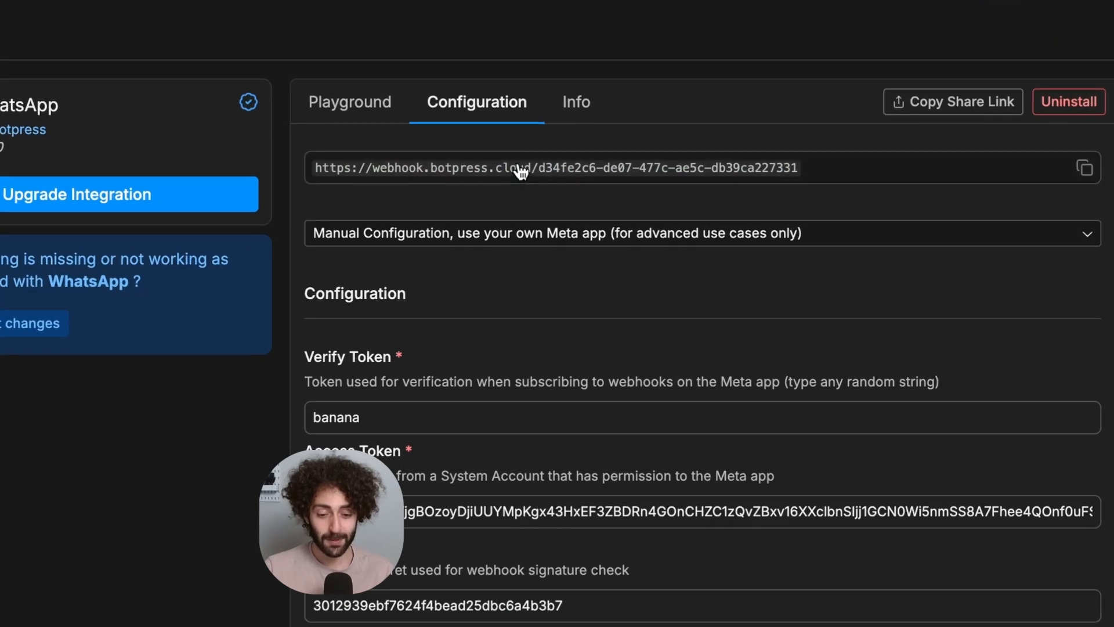
pyautogui.click(520, 169)
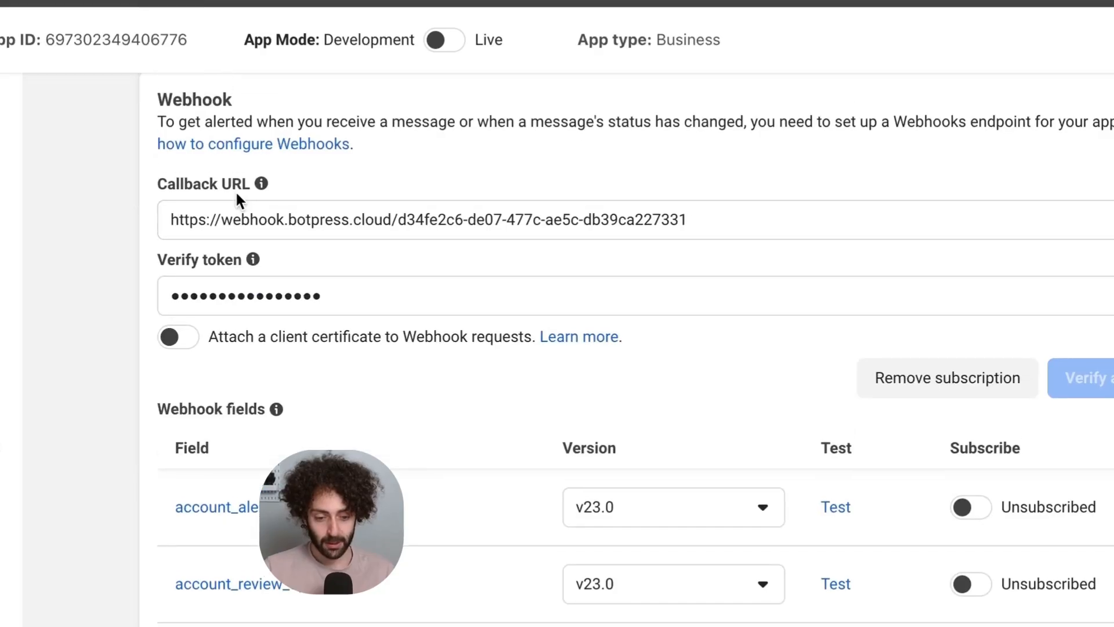
pyautogui.click(230, 212)
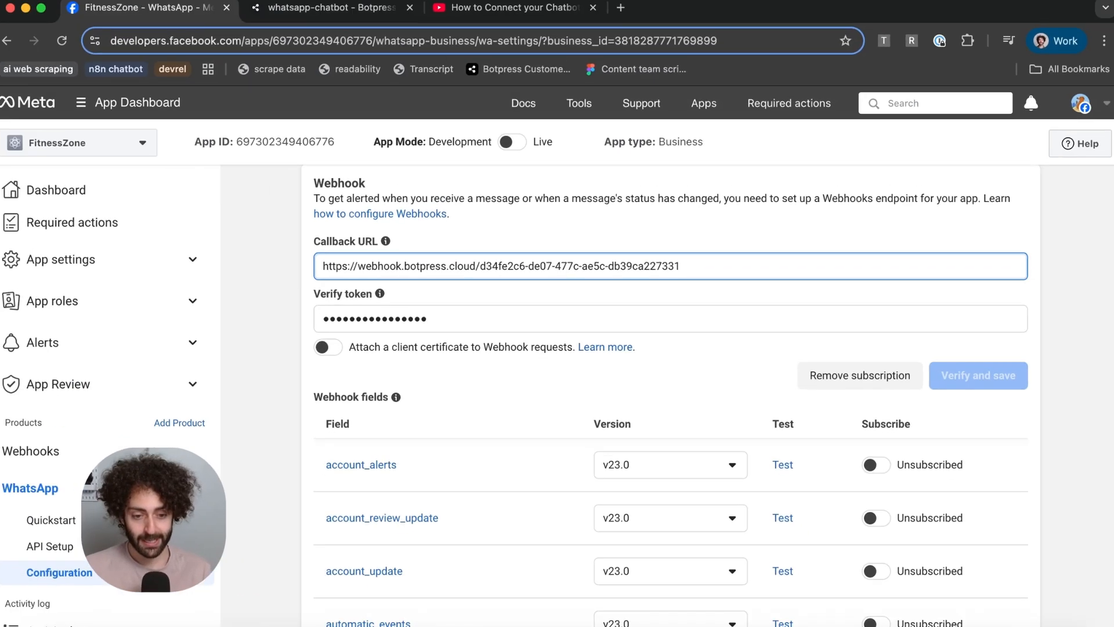
pyautogui.click(335, 13)
pyautogui.scroll(-2, 465, 355)
pyautogui.click(465, 354)
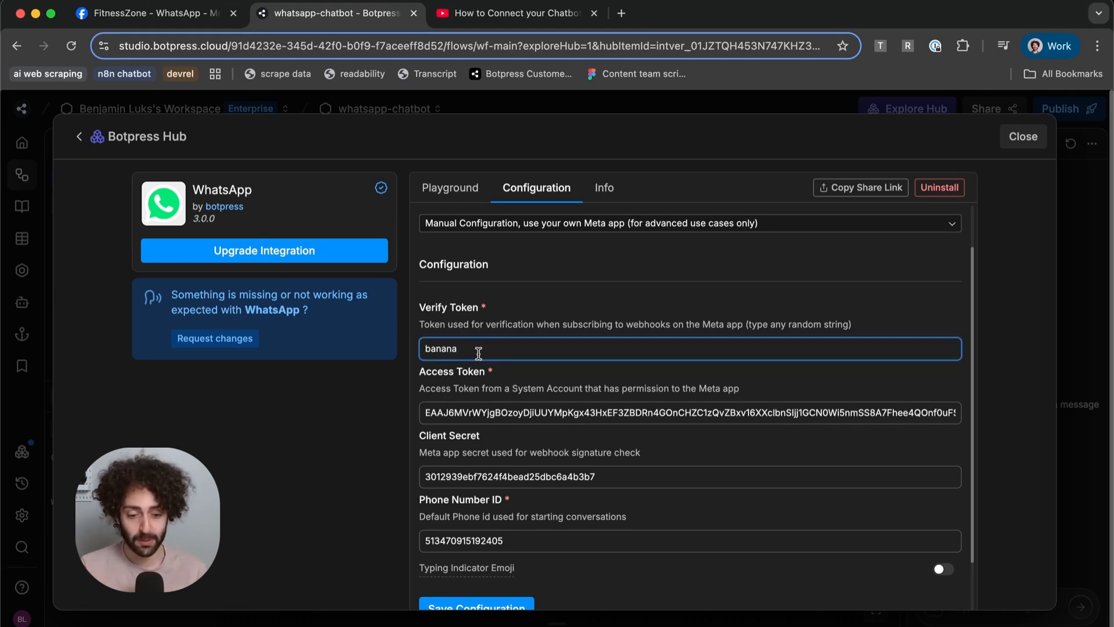
pyautogui.doubleClick(478, 349)
pyautogui.press('super+c')
pyautogui.click(148, 14)
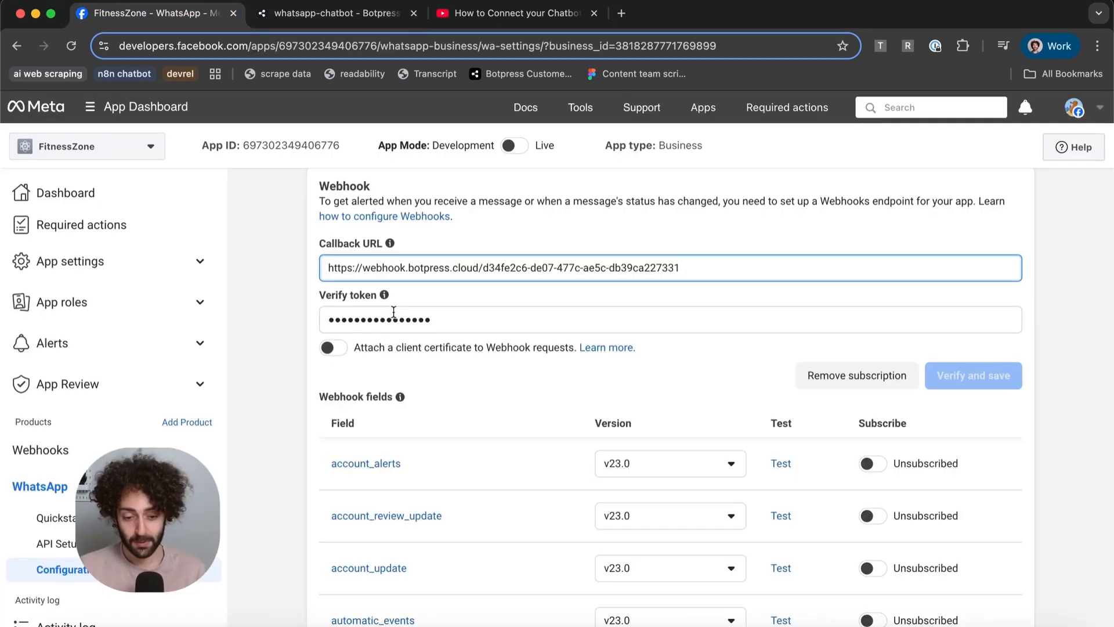
pyautogui.click(394, 319)
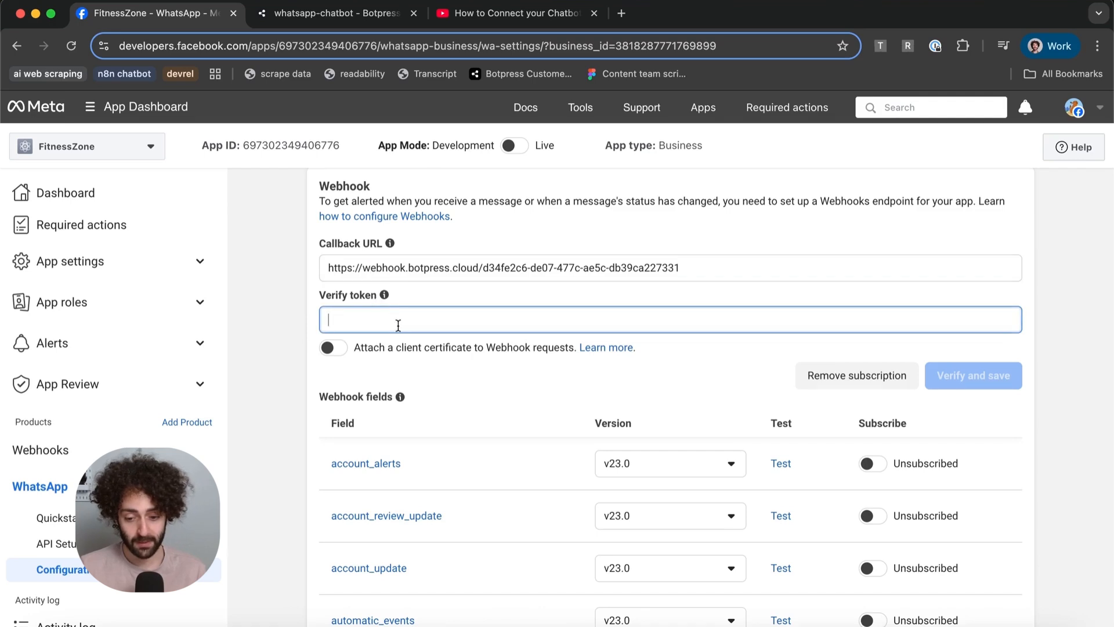
pyautogui.click(274, 316)
pyautogui.scroll(-1, 302, 307)
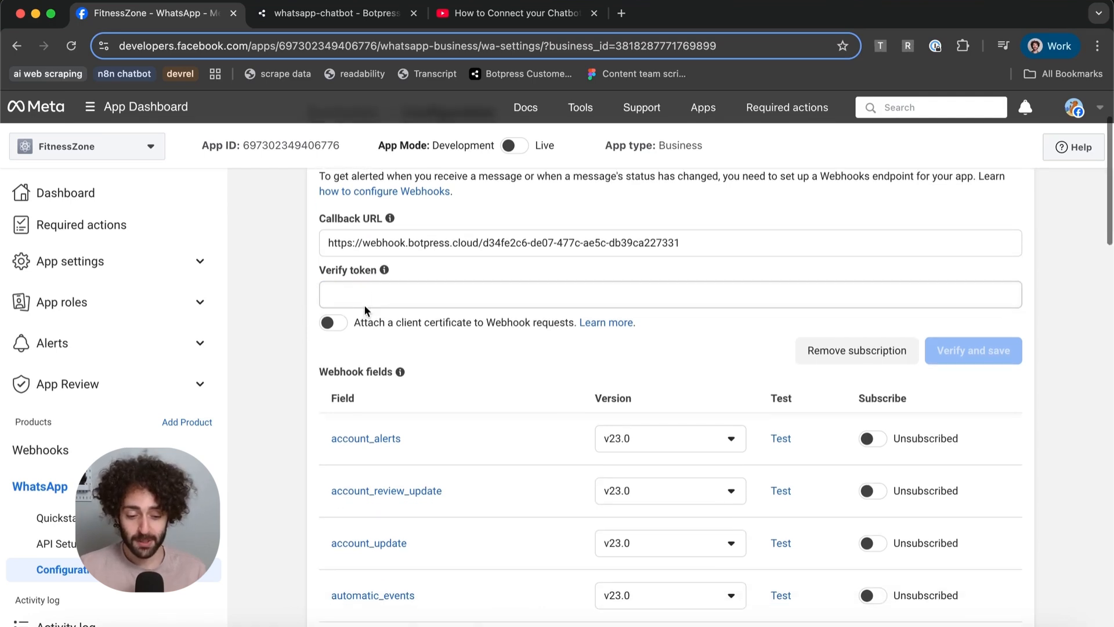
pyautogui.click(364, 301)
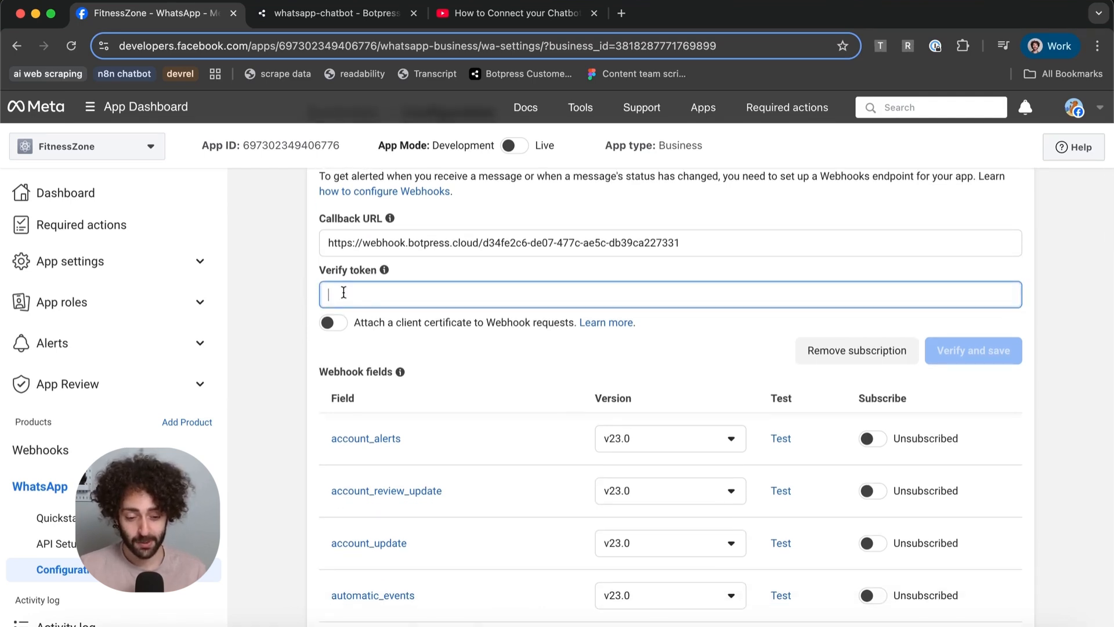
pyautogui.click(282, 289)
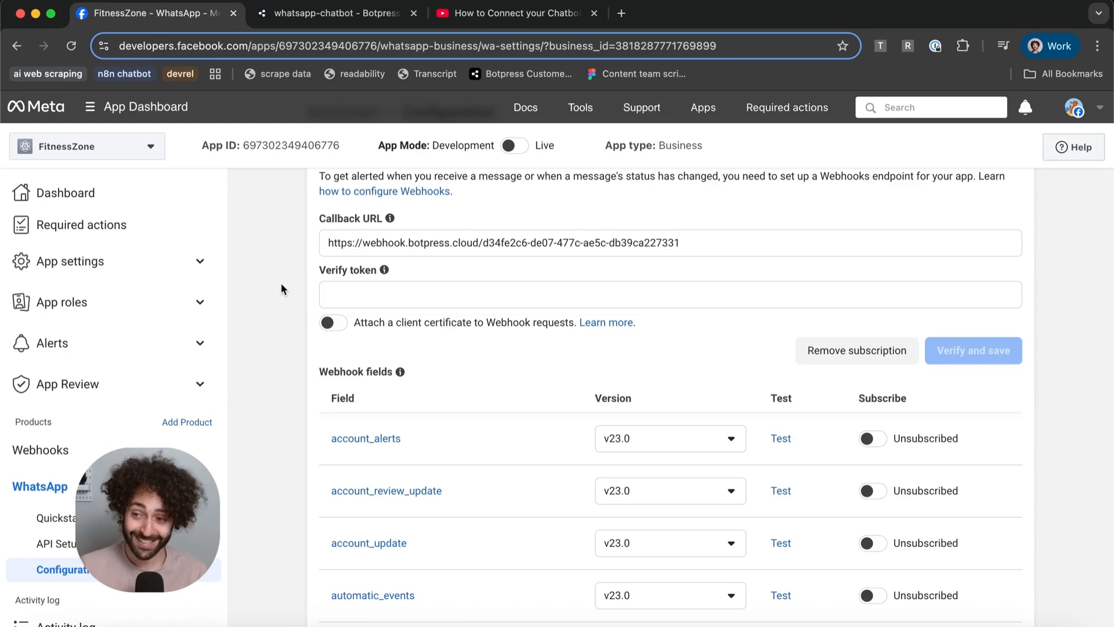
pyautogui.hotkey('ctrl', 'Tab')
pyautogui.scroll(-2, 434, 459)
# - Copy the FitnessZone App secret from App settings > Basic into Botpress Client Secret
pyautogui.click(447, 419)
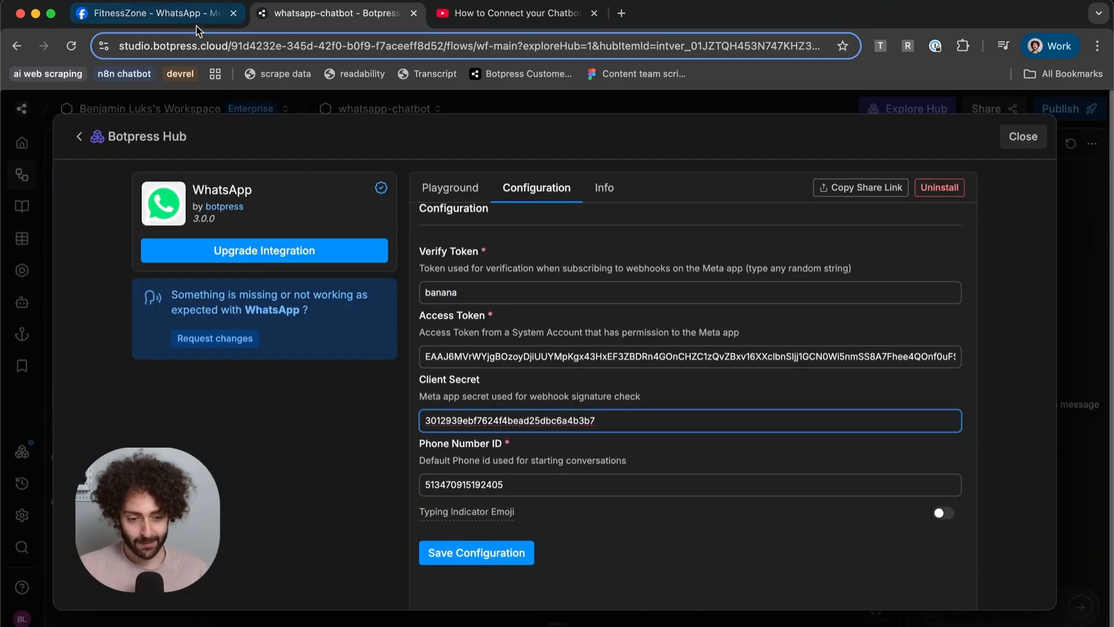
pyautogui.click(148, 13)
pyautogui.click(69, 261)
pyautogui.click(49, 292)
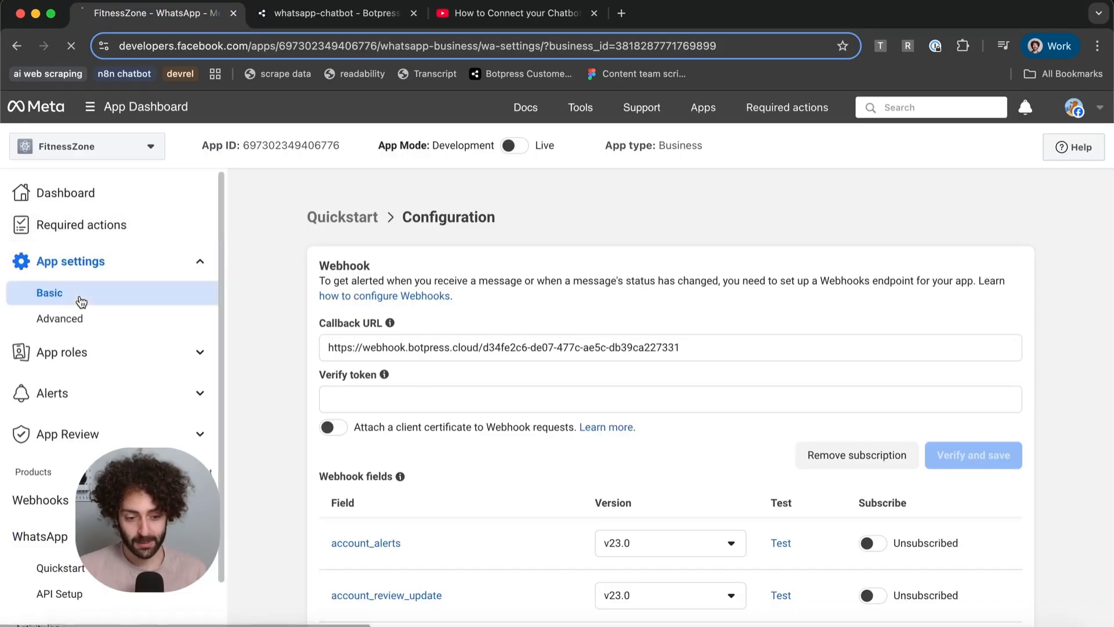
pyautogui.doubleClick(784, 238)
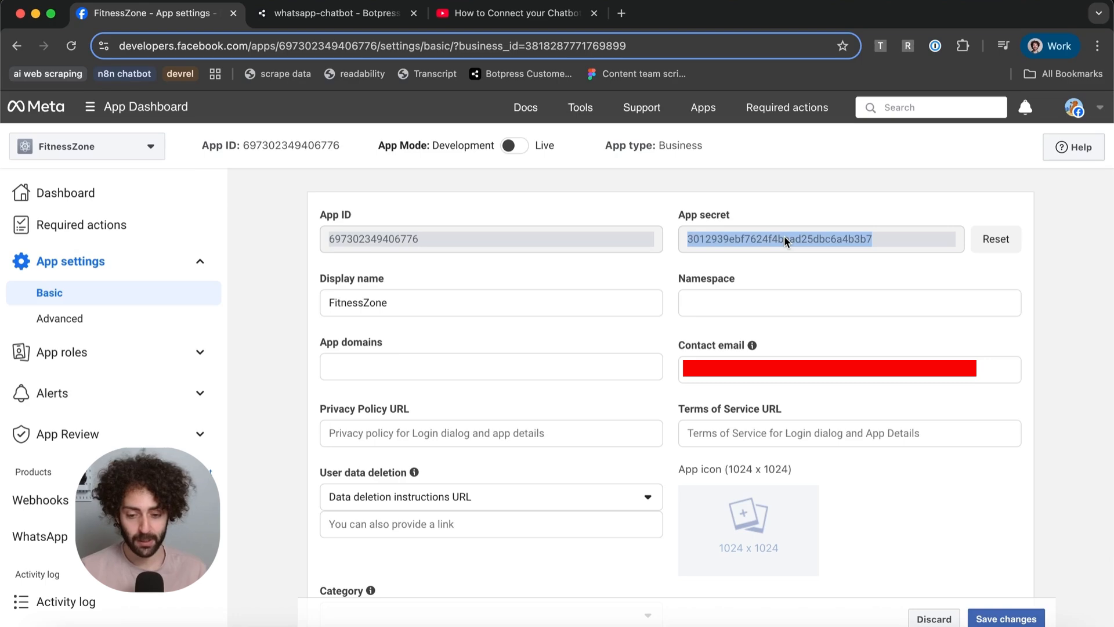
pyautogui.press('super+c')
pyautogui.click(331, 14)
pyautogui.press('super+v')
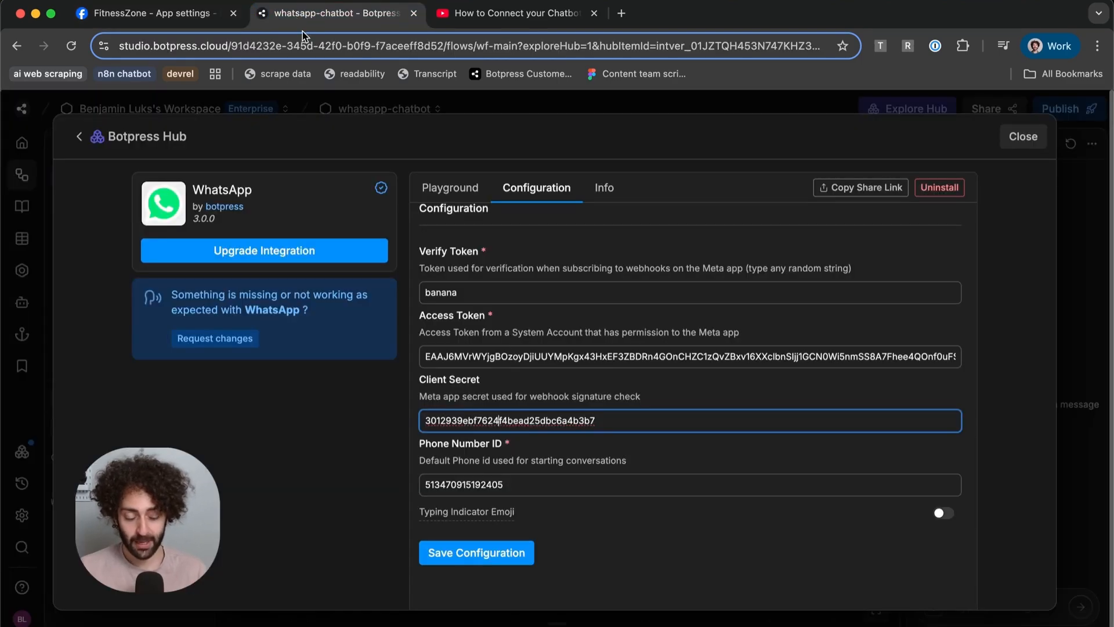
pyautogui.click(141, 9)
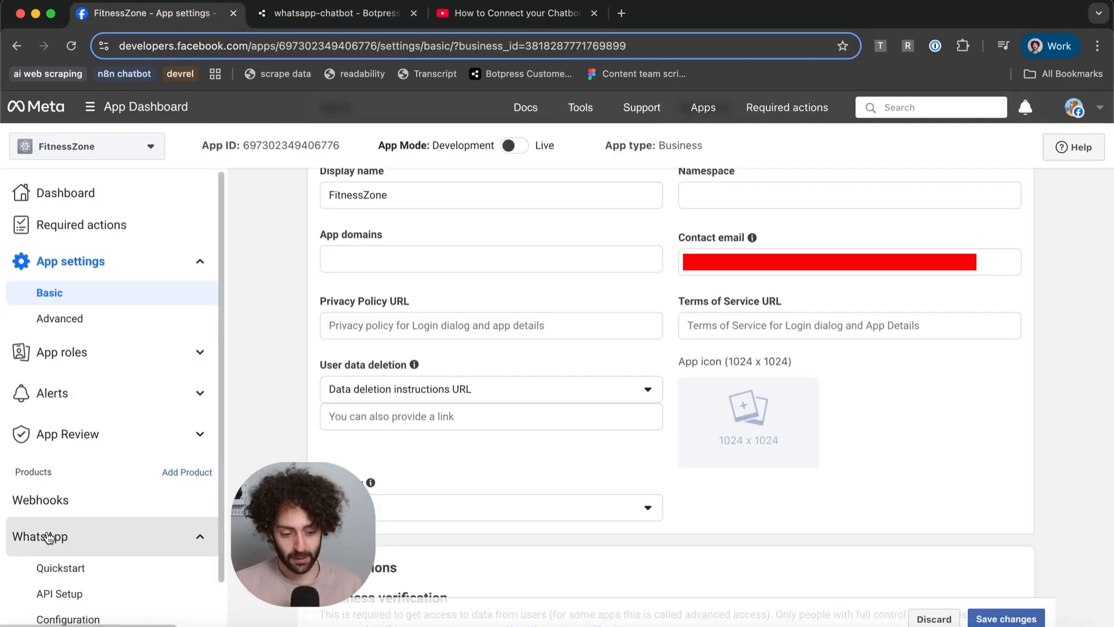
pyautogui.scroll(-2, 40, 477)
pyautogui.click(40, 478)
pyautogui.click(58, 536)
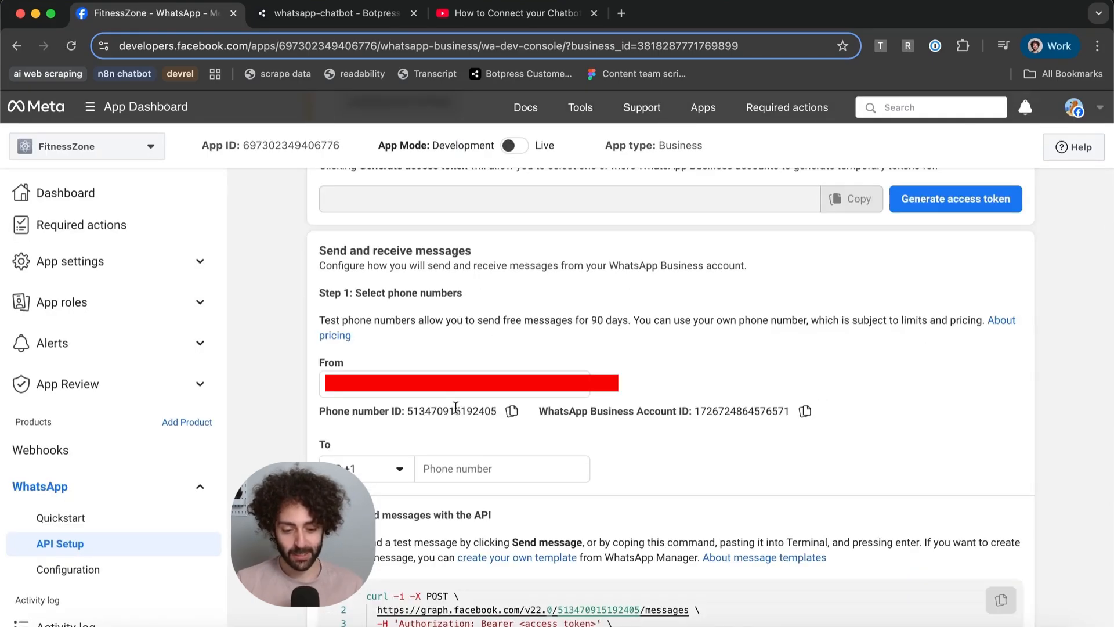
pyautogui.doubleClick(455, 409)
pyautogui.hotkey('ctrl', 'Tab')
pyautogui.scroll(2, 555, 420)
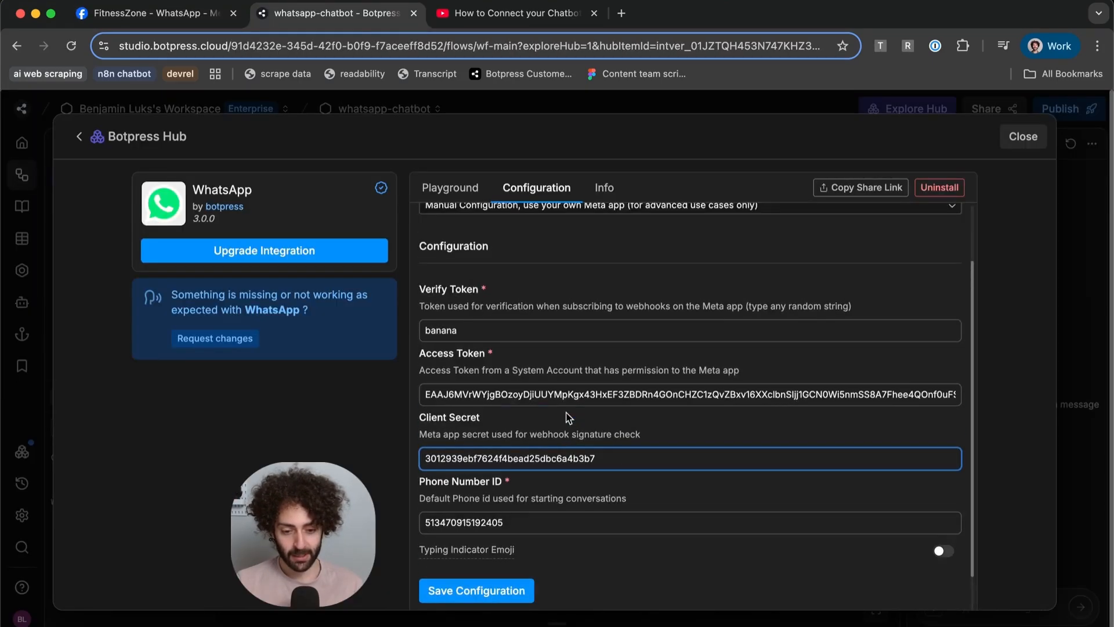
pyautogui.click(555, 421)
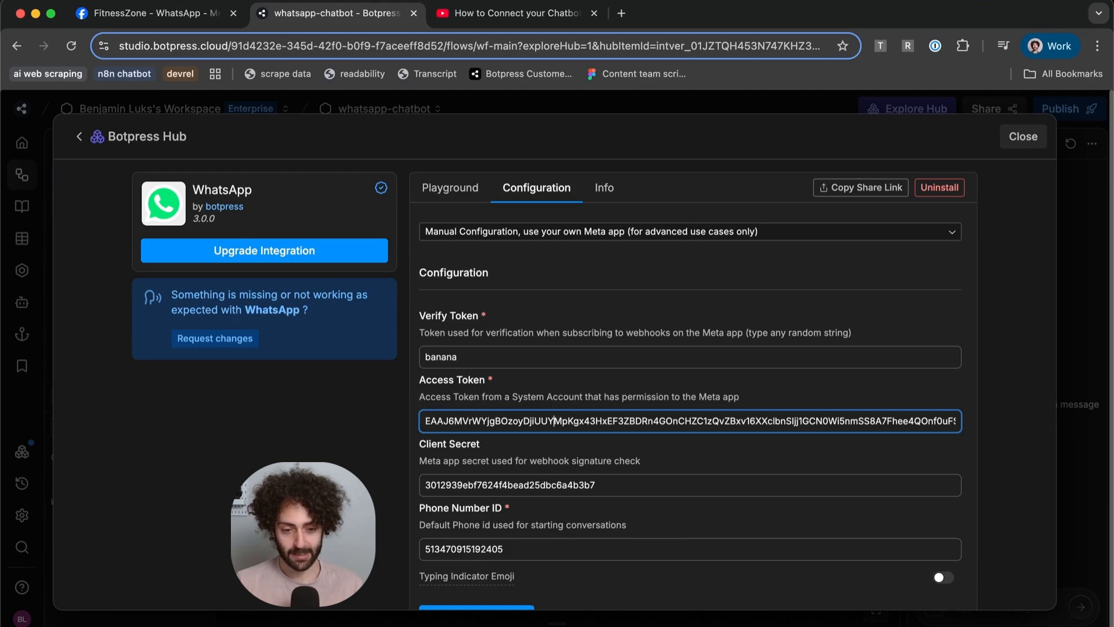
pyautogui.click(139, 13)
pyautogui.scroll(5, 503, 345)
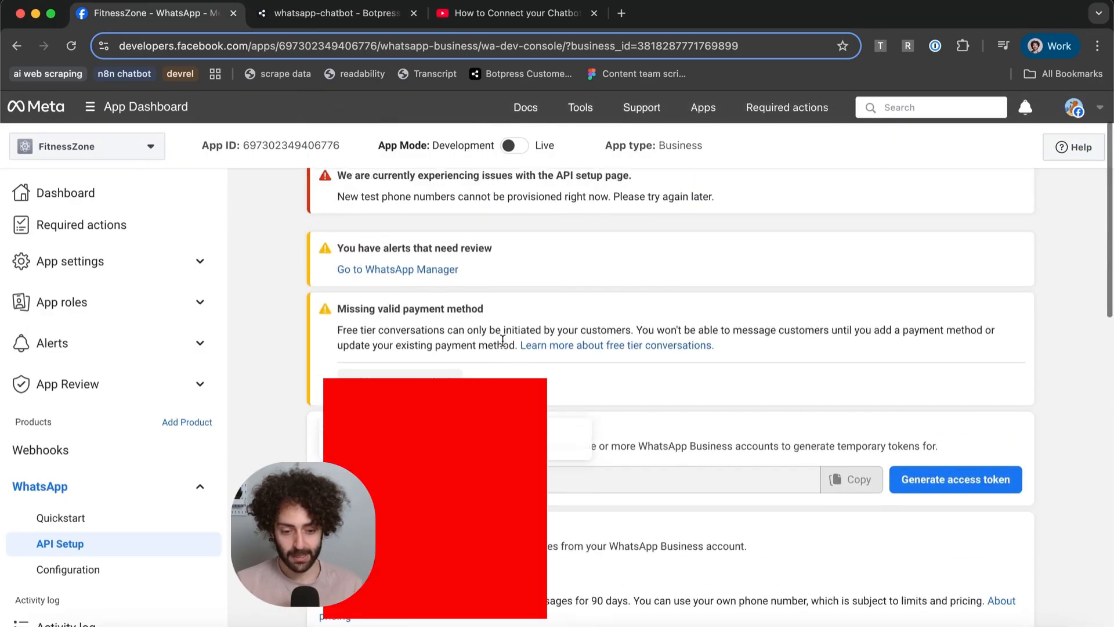
pyautogui.scroll(-2, 502, 346)
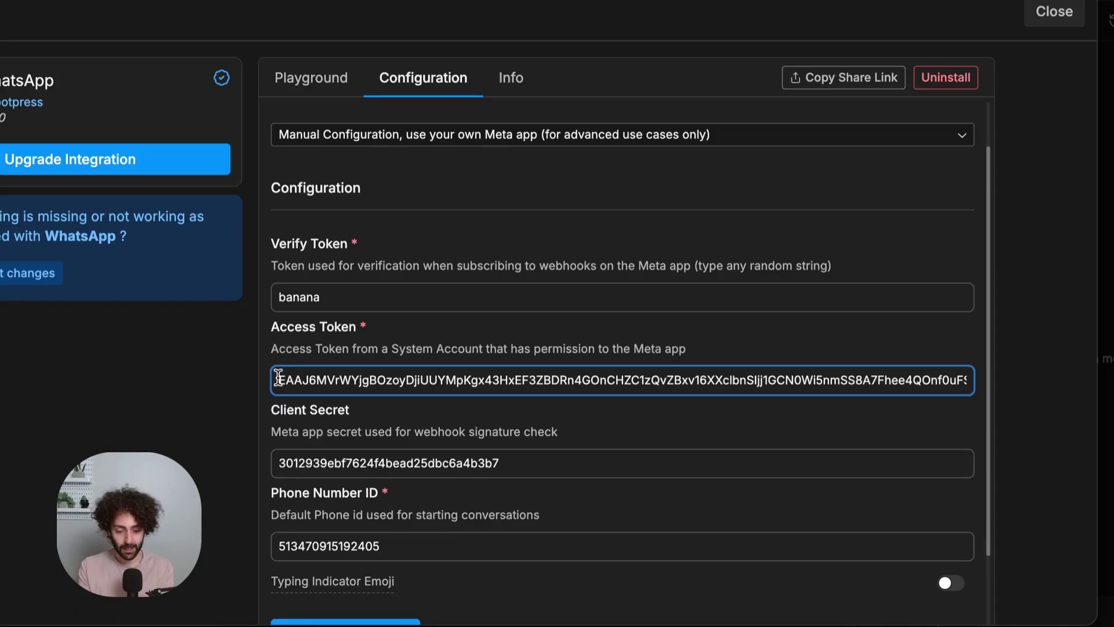
pyautogui.scroll(-2, 277, 377)
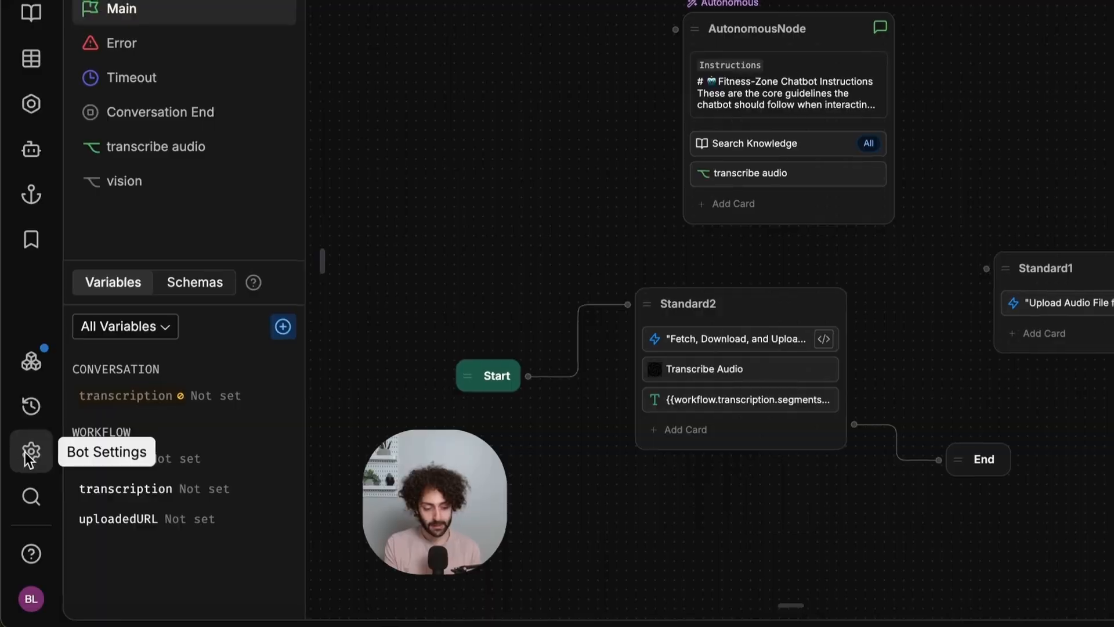
pyautogui.click(25, 452)
pyautogui.scroll(-5, 449, 374)
pyautogui.scroll(-2, 449, 373)
pyautogui.scroll(3, 449, 373)
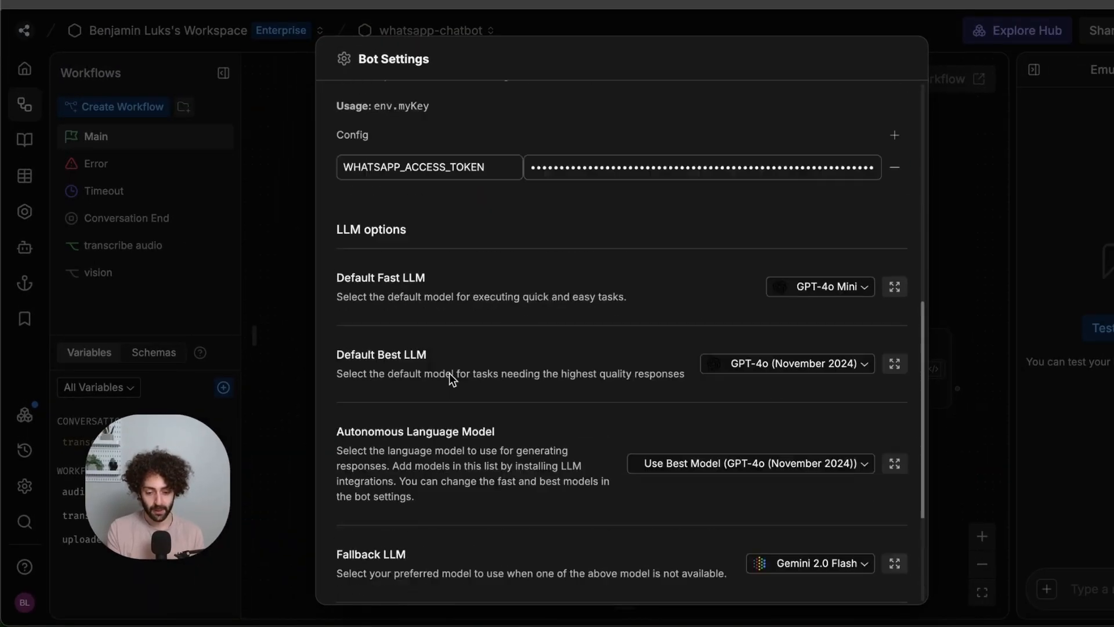
pyautogui.scroll(2, 449, 373)
pyautogui.click(405, 240)
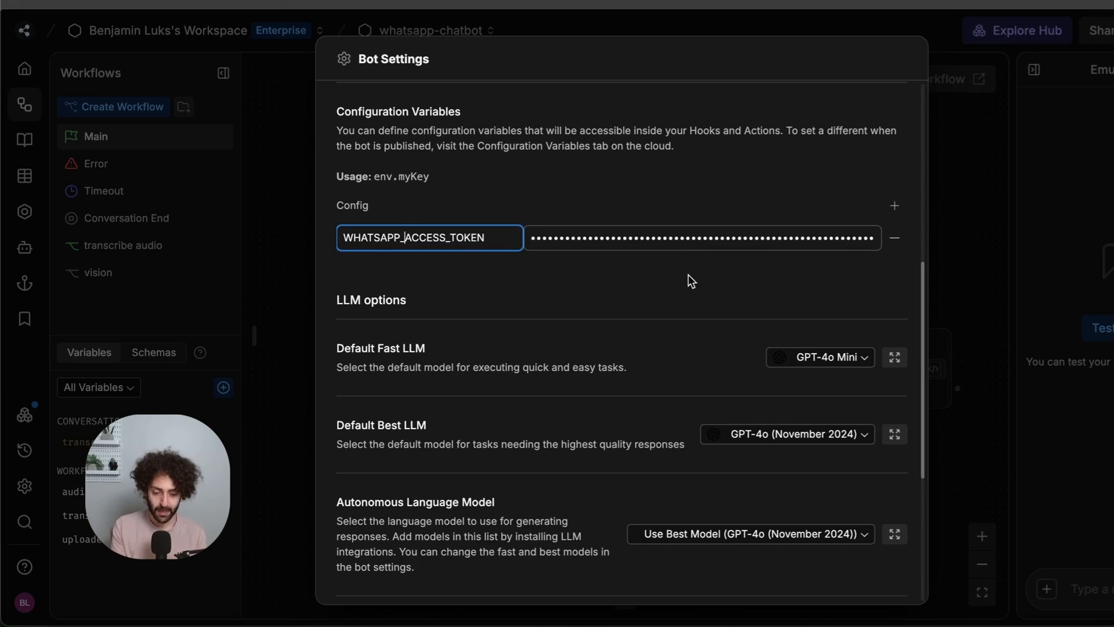
pyautogui.click(667, 238)
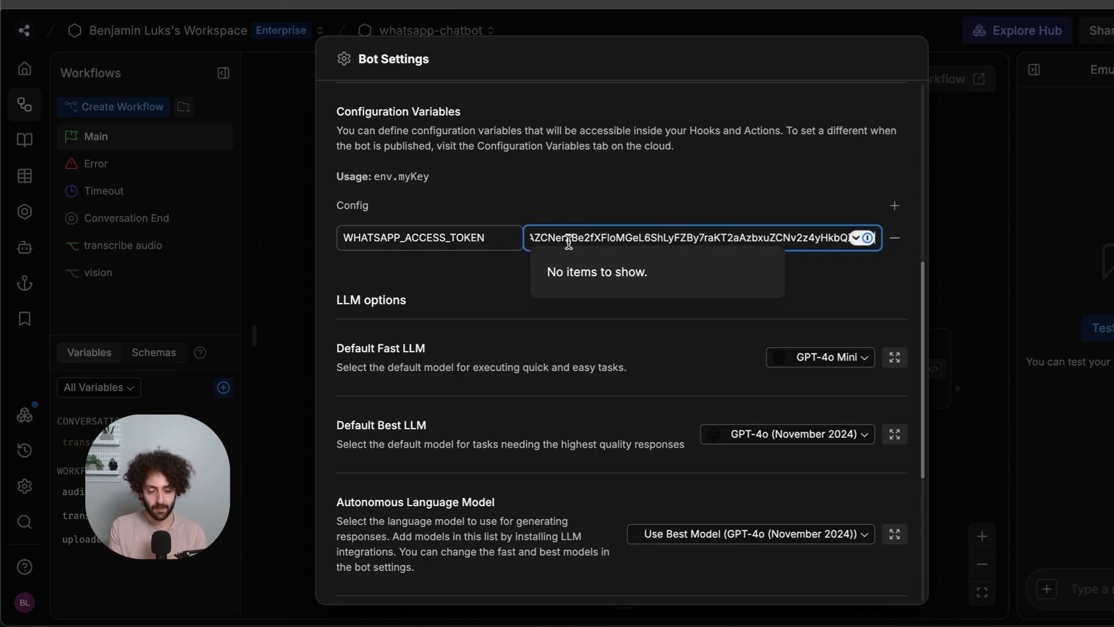
pyautogui.click(490, 329)
pyautogui.click(554, 237)
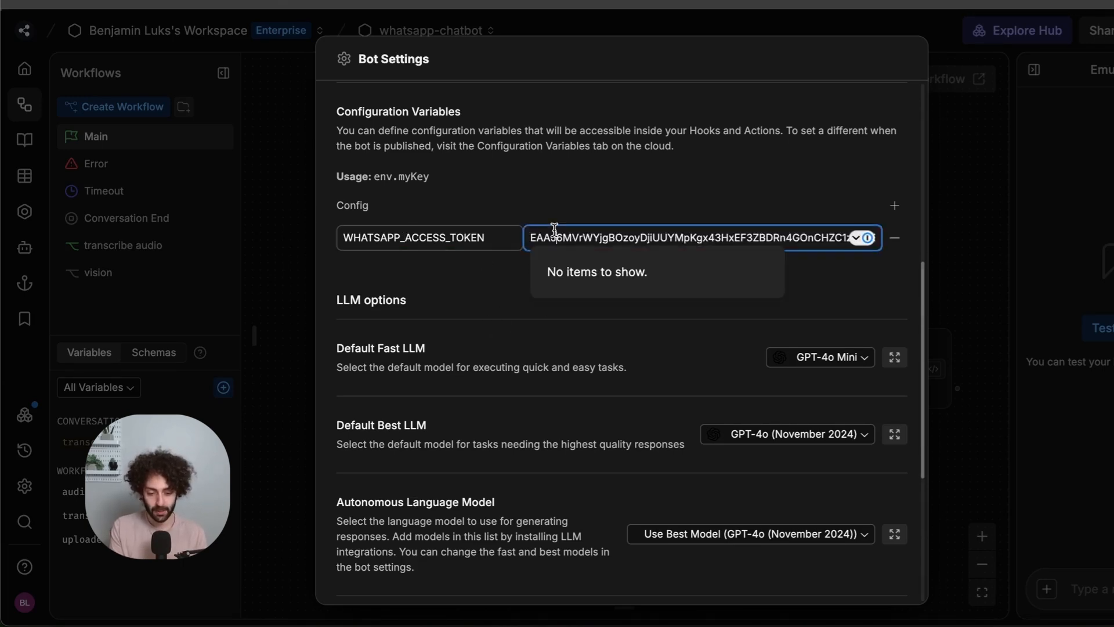
pyautogui.press('Escape')
pyautogui.press('Escape')
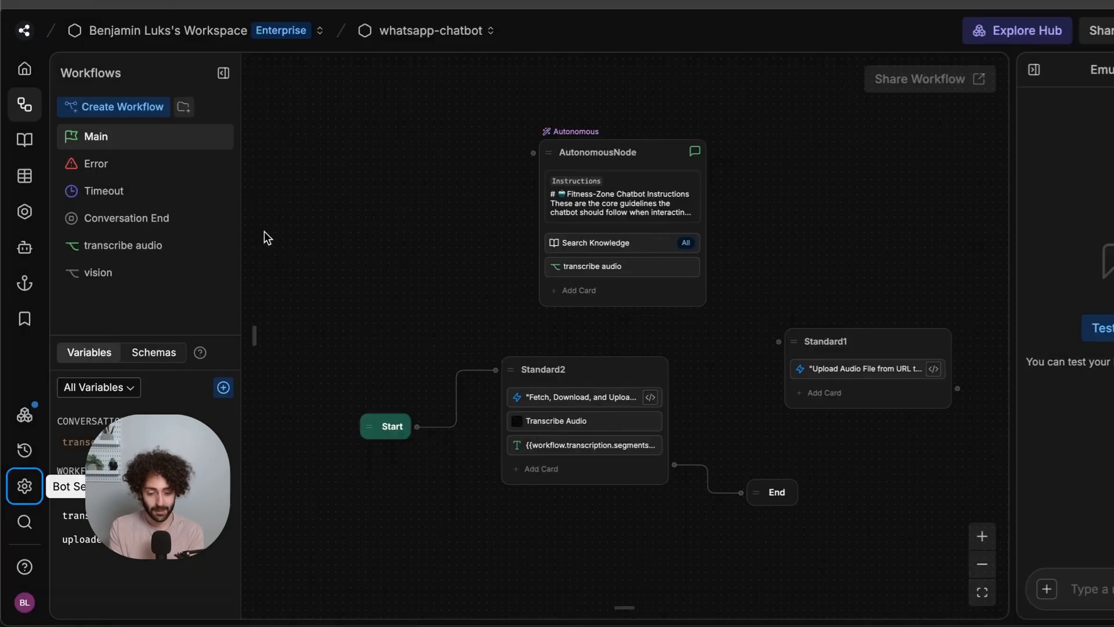
pyautogui.click(1027, 31)
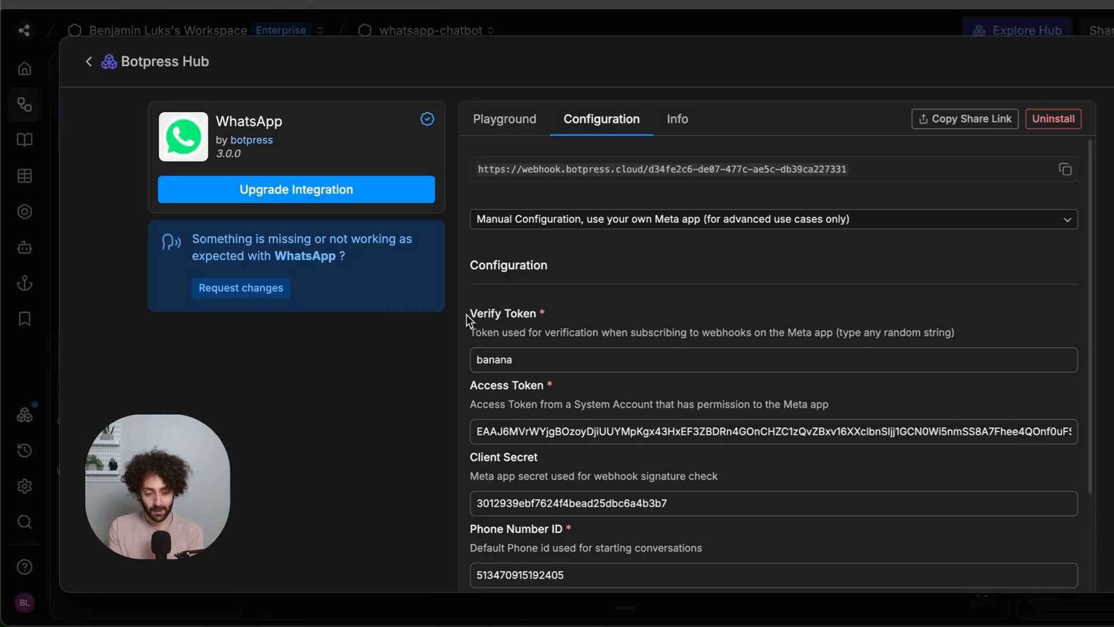
pyautogui.scroll(-2, 647, 351)
pyautogui.tripleClick(647, 320)
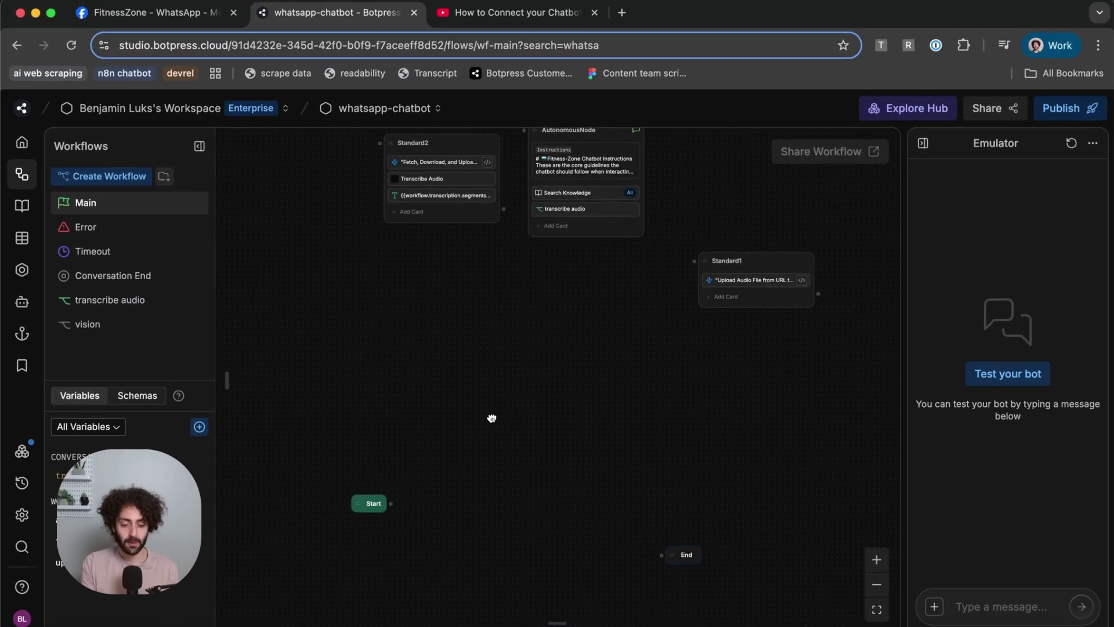
# - Add a new empty node Standard3 on the canvas beside Start
pyautogui.moveTo(492, 419); pyautogui.dragTo(465, 317)
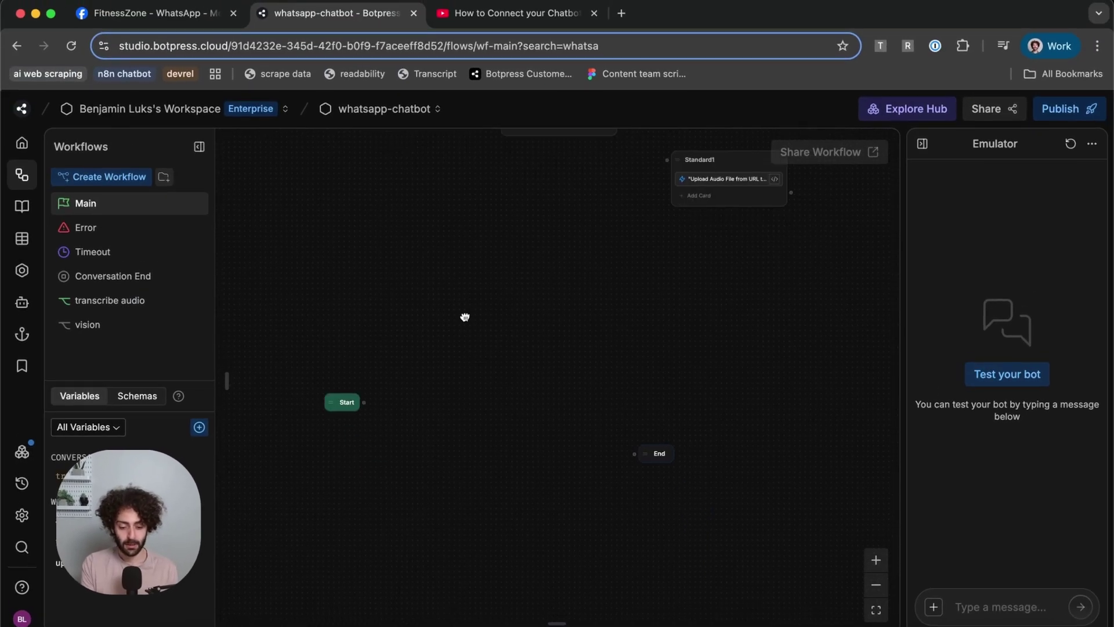
pyautogui.rightClick(422, 377)
pyautogui.click(444, 391)
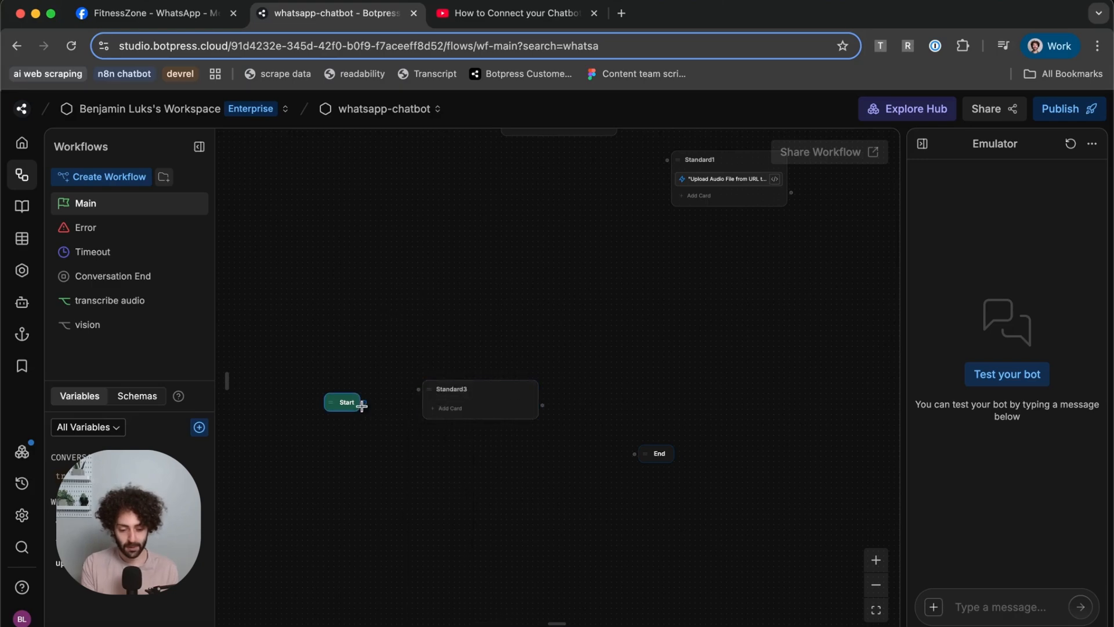
pyautogui.moveTo(419, 397)
pyautogui.mouseDown()
pyautogui.moveTo(418, 469)
pyautogui.moveTo(383, 288)
pyautogui.mouseUp()
# - Open Standard2's Execute code card in the full editor and select all its code
pyautogui.click(408, 189)
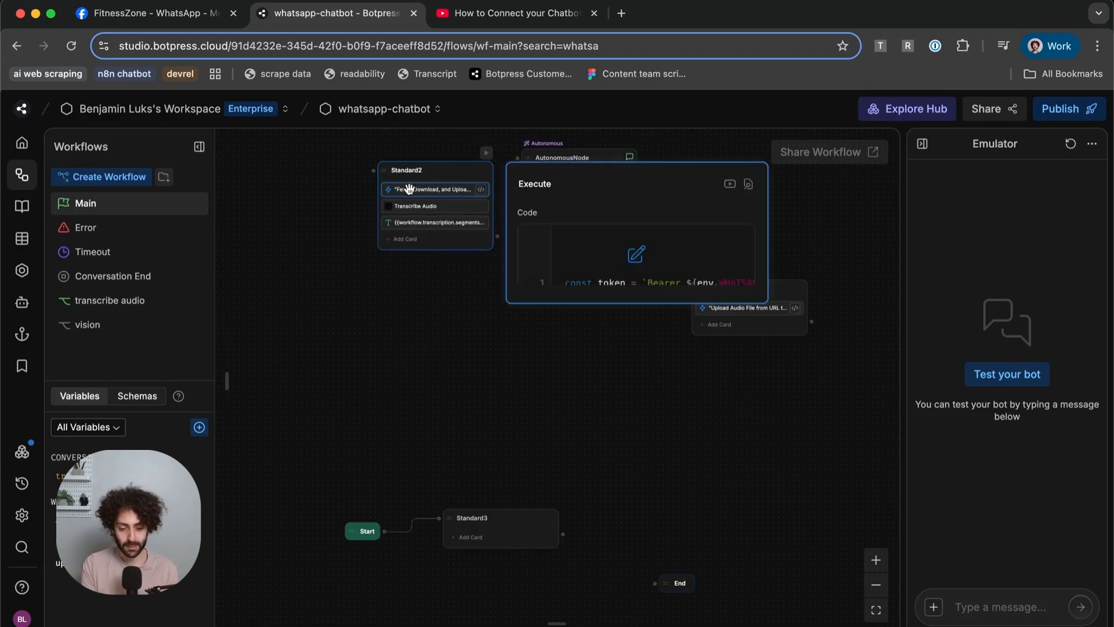
pyautogui.click(570, 273)
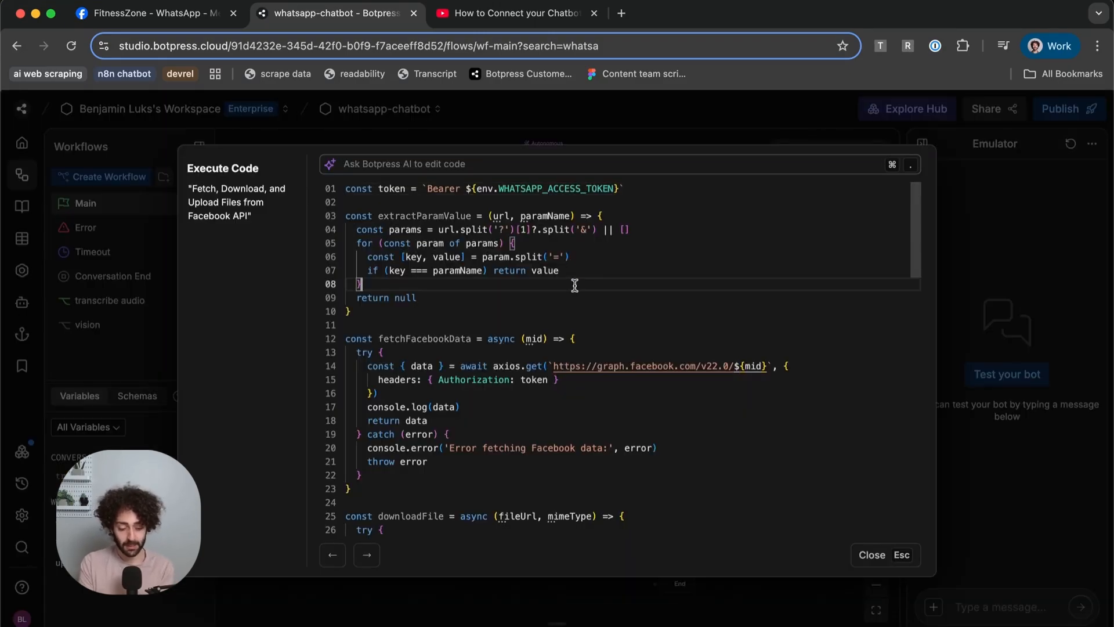
pyautogui.scroll(-5, 575, 284)
pyautogui.scroll(-5, 575, 285)
pyautogui.scroll(-5, 574, 285)
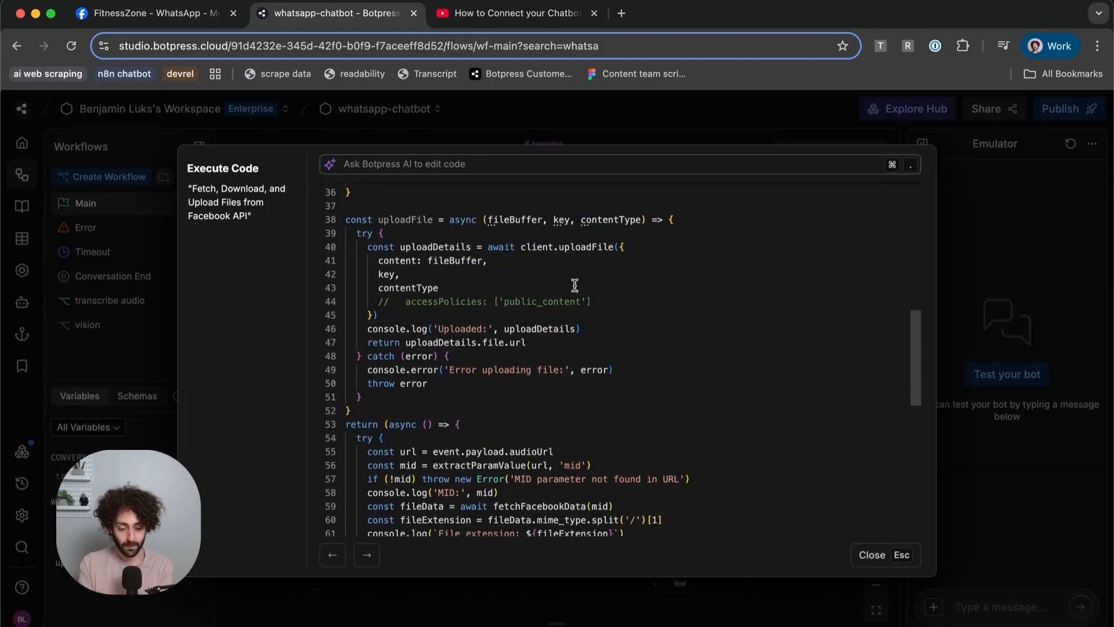
pyautogui.scroll(15, 574, 284)
pyautogui.scroll(-5, 575, 284)
pyautogui.scroll(-5, 575, 284)
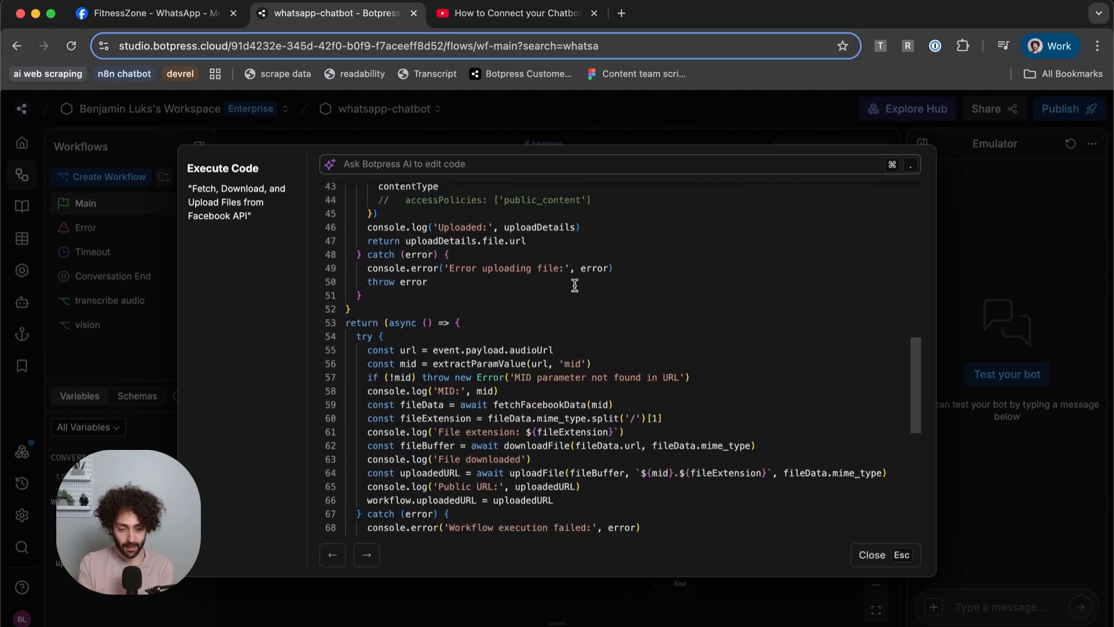
pyautogui.scroll(-2, 575, 285)
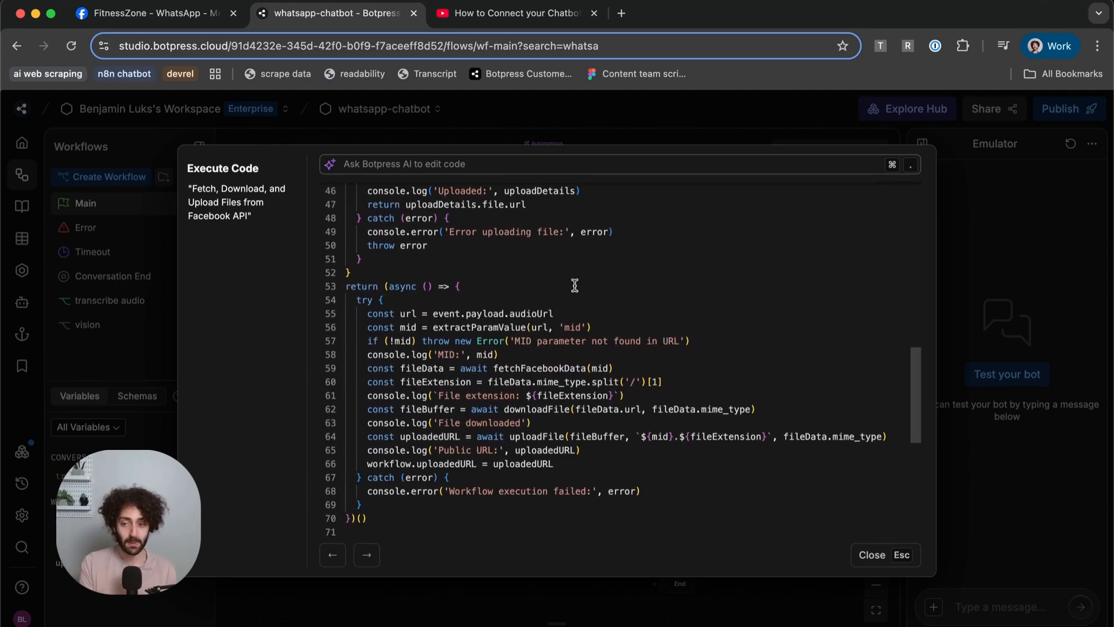
pyautogui.scroll(5, 574, 284)
pyautogui.scroll(10, 574, 285)
pyautogui.press('super+a')
pyautogui.hotkey('ctrl', 'c')
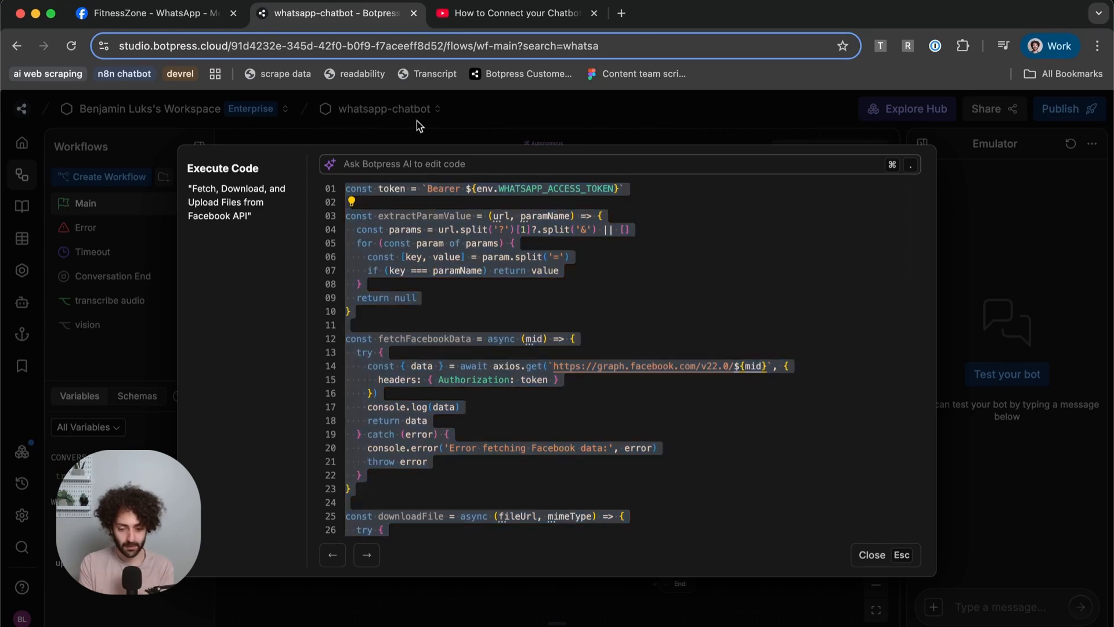
# - Add an Execute code card to Standard3 and paste in the copied Fetch, Download, and Upload Files script
pyautogui.press('Escape')
pyautogui.click(471, 537)
pyautogui.write('e')
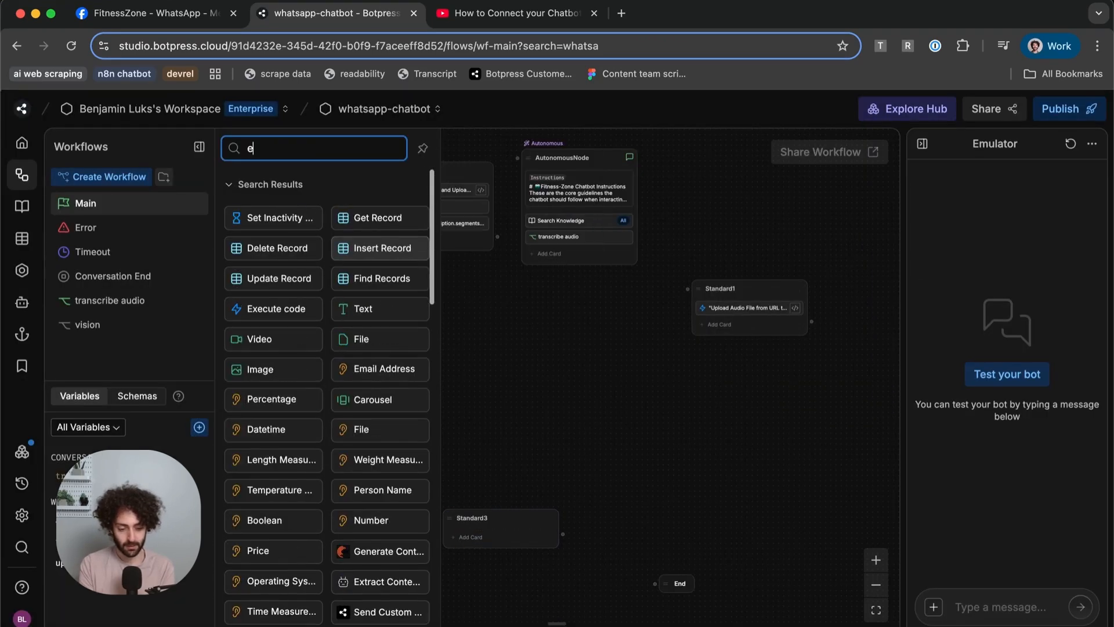
pyautogui.click(276, 308)
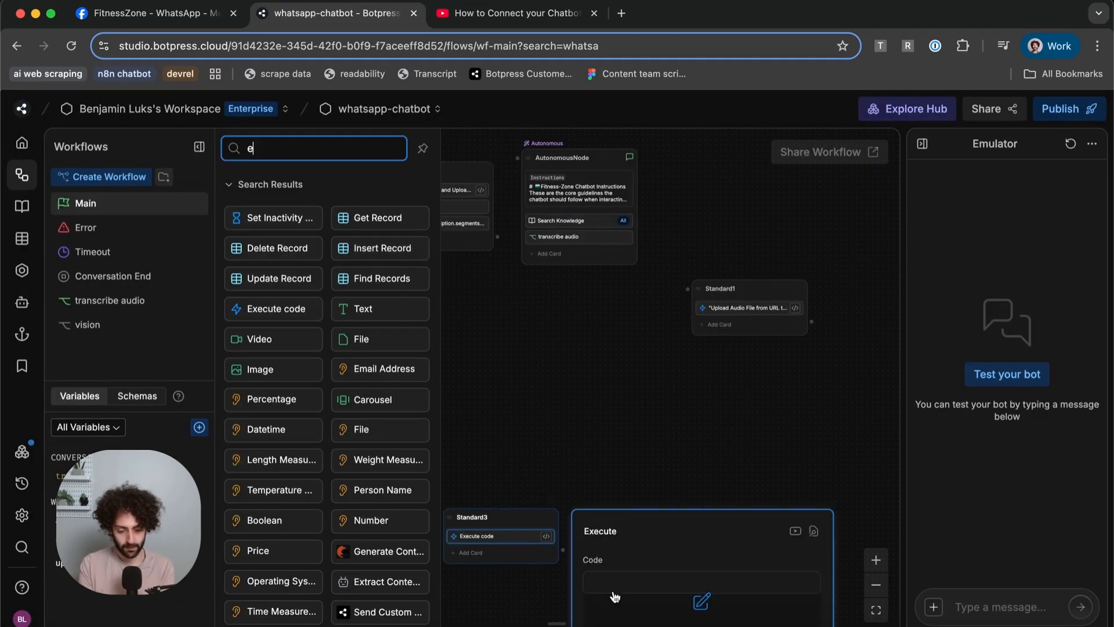
pyautogui.click(702, 601)
pyautogui.hotkey('ctrl', 'v')
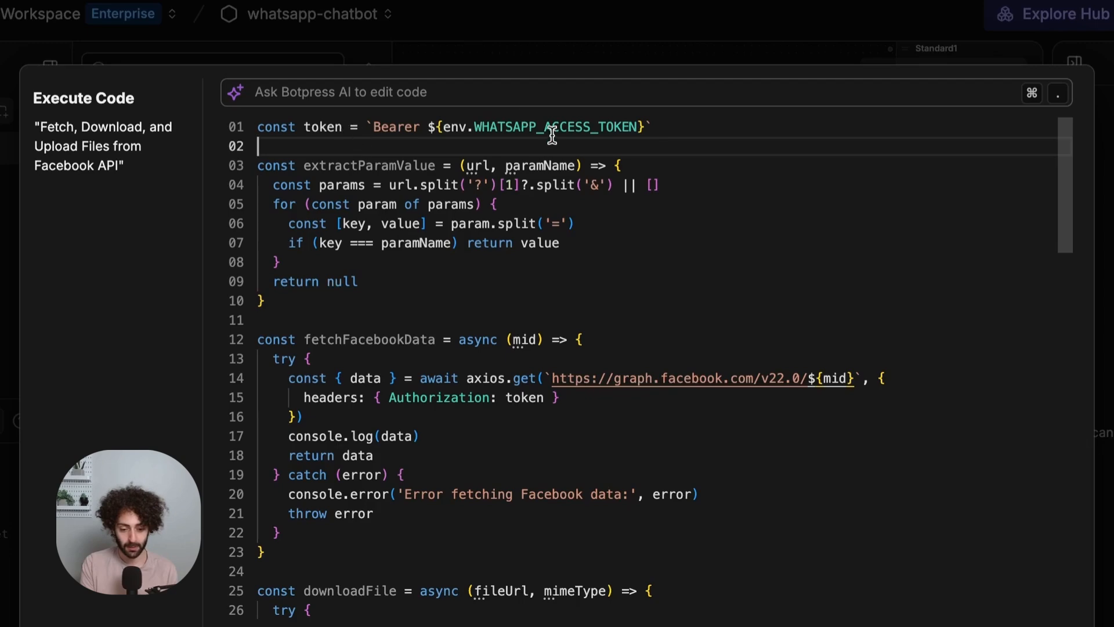
pyautogui.scroll(-1, 549, 131)
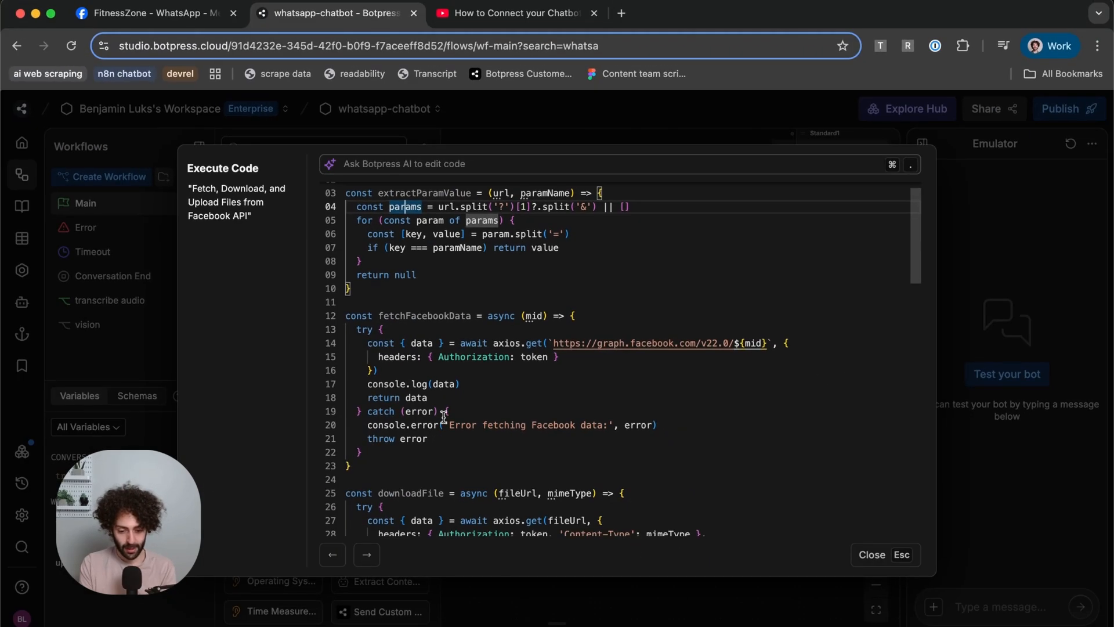
pyautogui.scroll(-5, 404, 336)
pyautogui.scroll(-8, 418, 366)
pyautogui.scroll(-5, 435, 400)
pyautogui.scroll(-5, 443, 416)
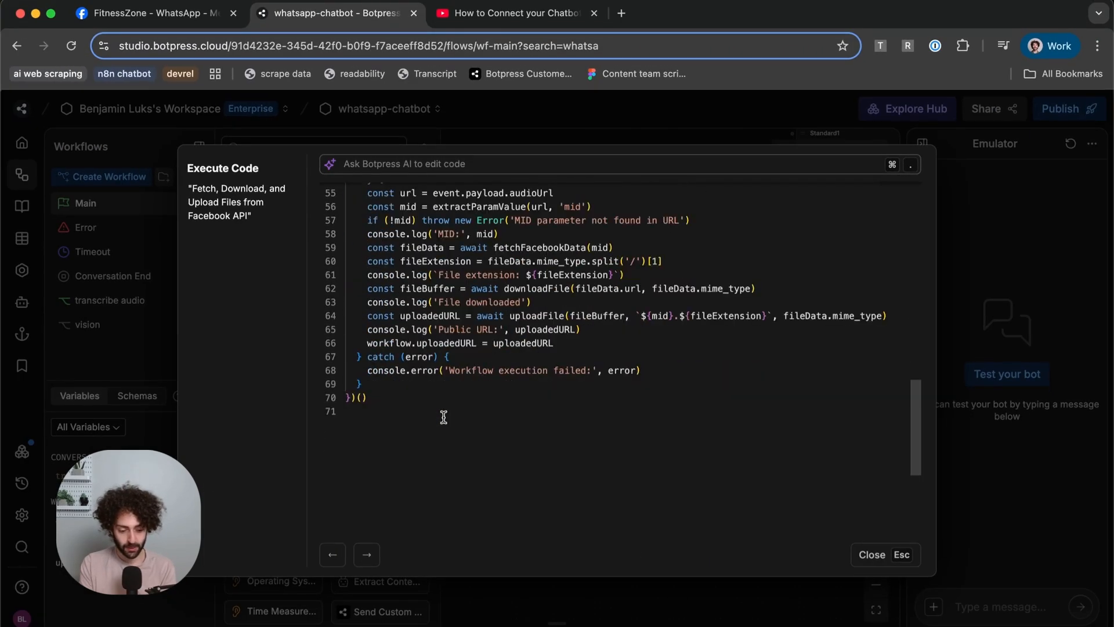
pyautogui.scroll(3, 443, 416)
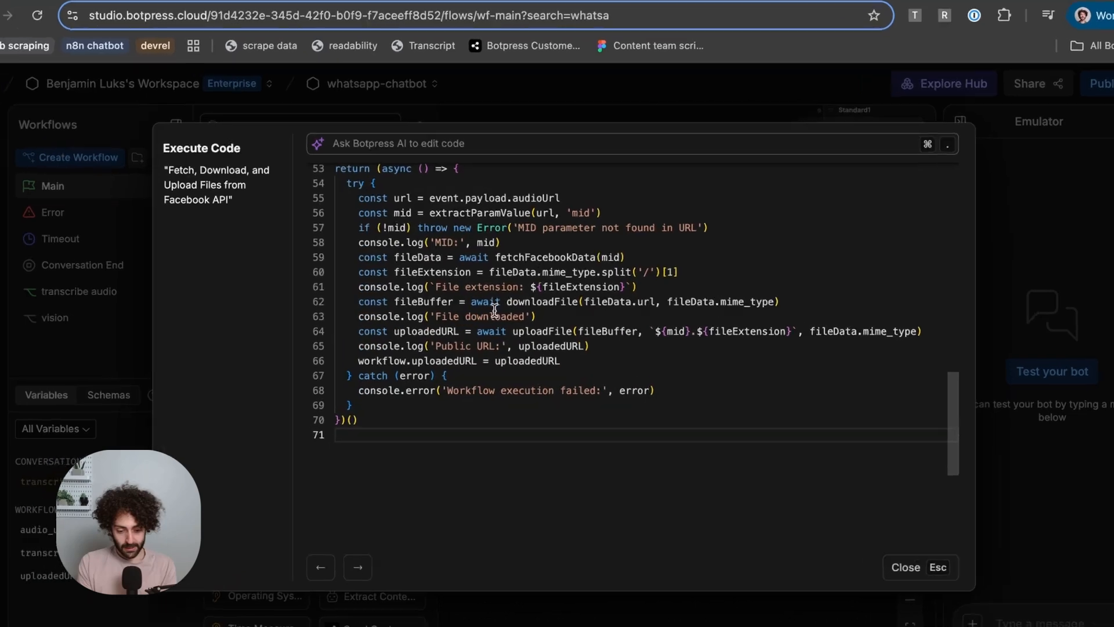
# - Review the script's fetchFacebookData, file download, uploadFile and workflow.uploadedURL assignment
pyautogui.doubleClick(388, 387)
pyautogui.hotkey('ctrl', 'shift', 'Right')
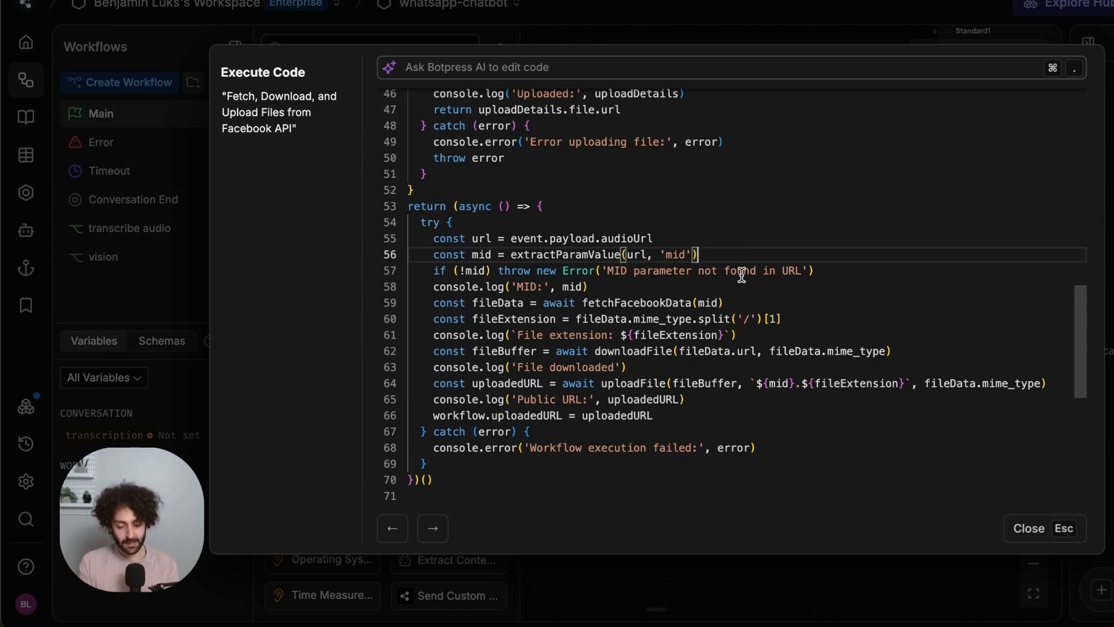
pyautogui.click(726, 305)
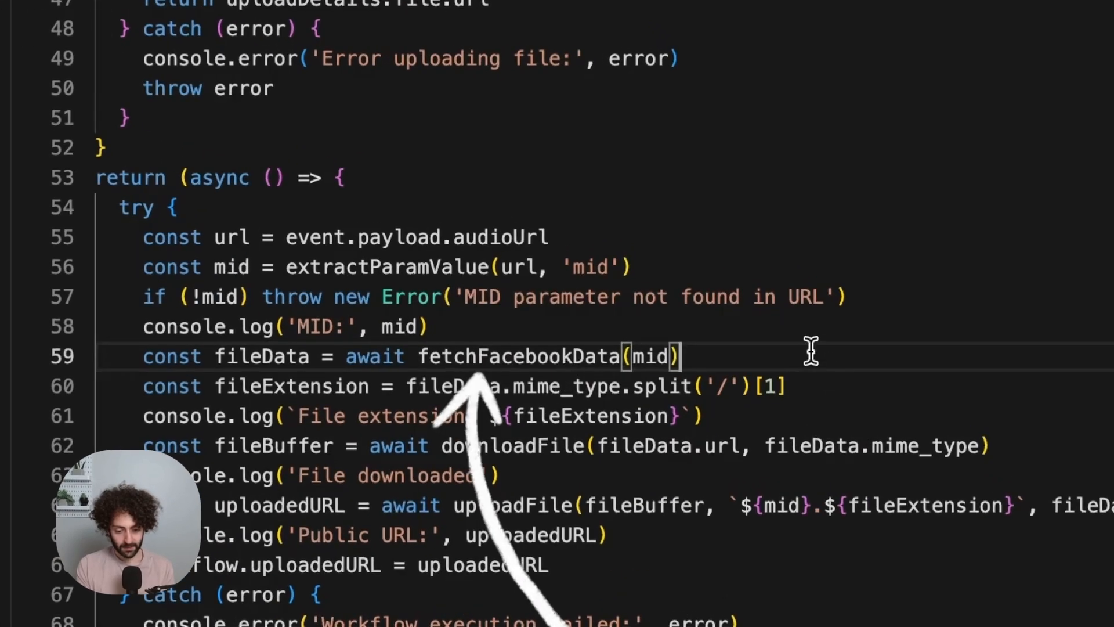
pyautogui.scroll(15, 810, 348)
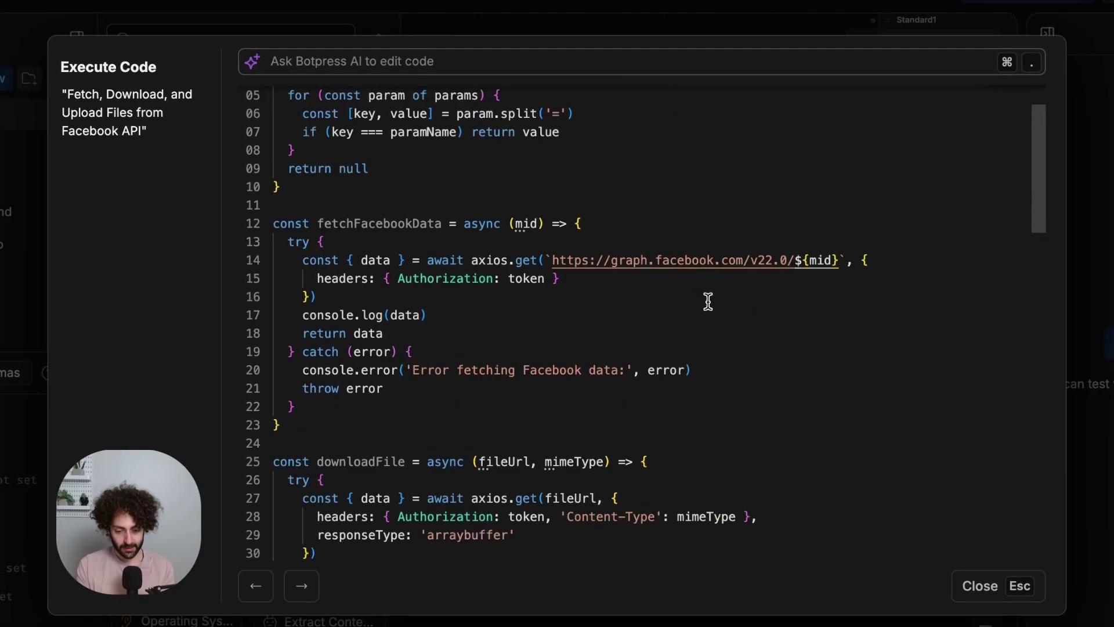
pyautogui.click(546, 260)
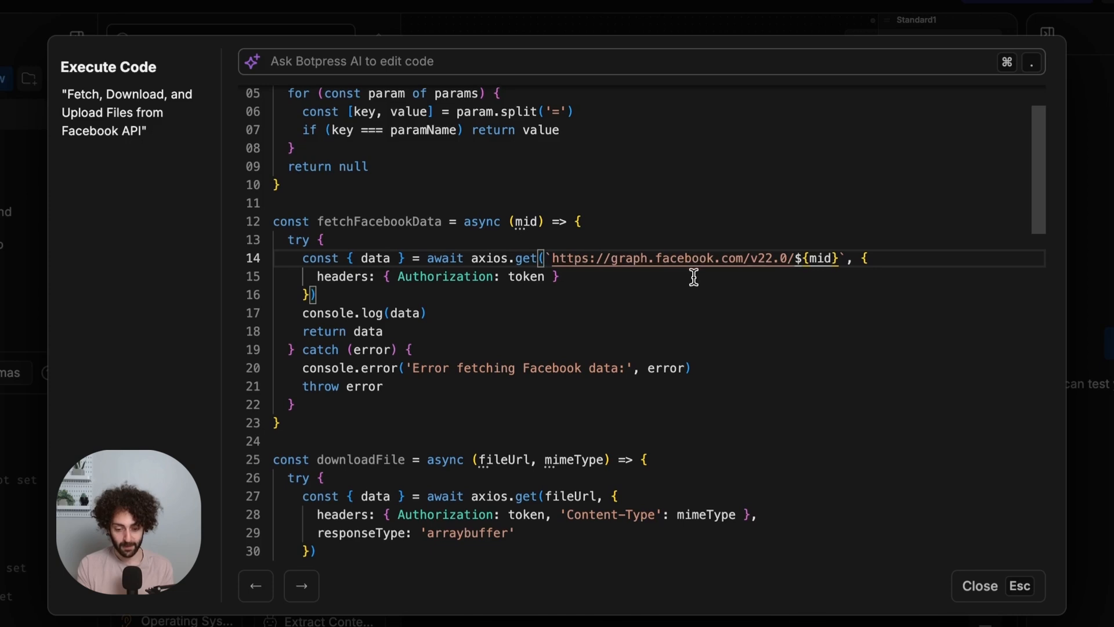
pyautogui.scroll(-15, 690, 275)
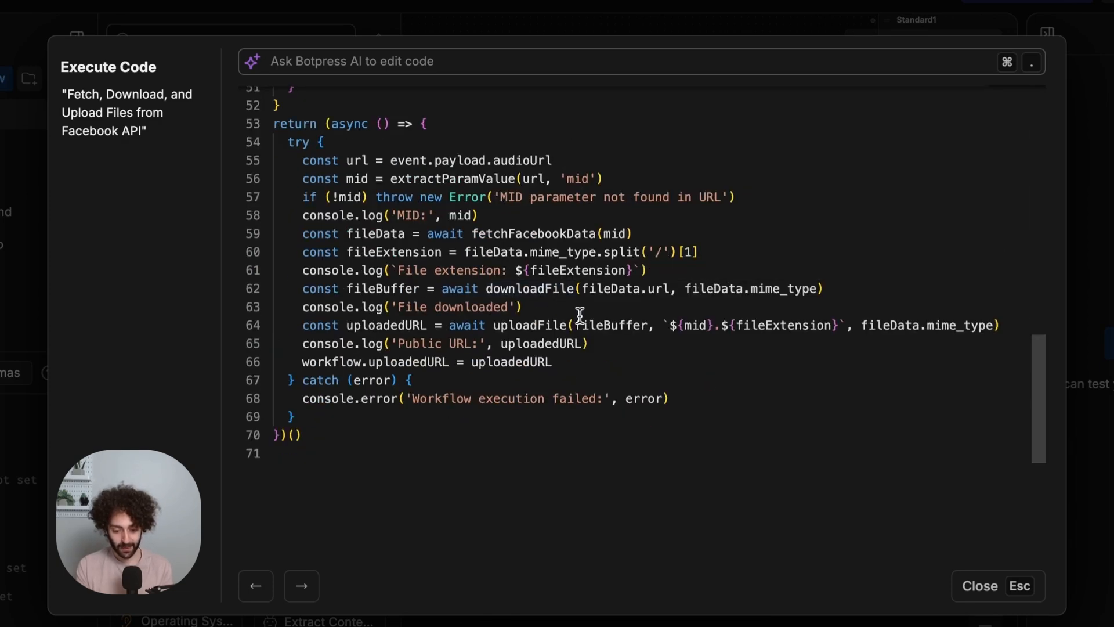
pyautogui.click(557, 309)
pyautogui.doubleClick(491, 326)
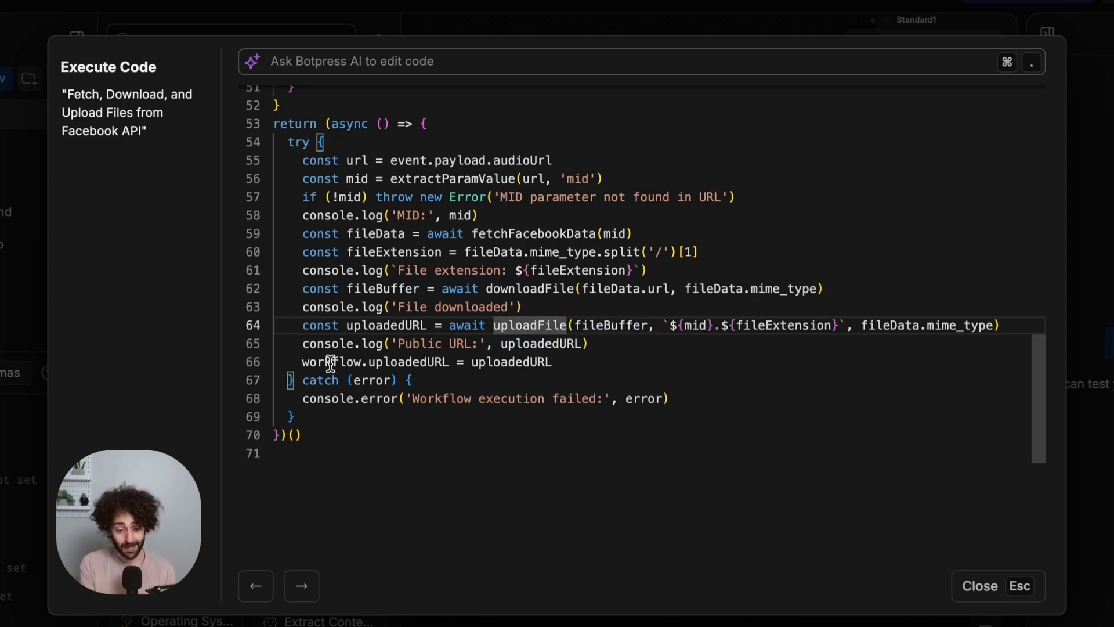
pyautogui.doubleClick(305, 362)
pyautogui.click(461, 430)
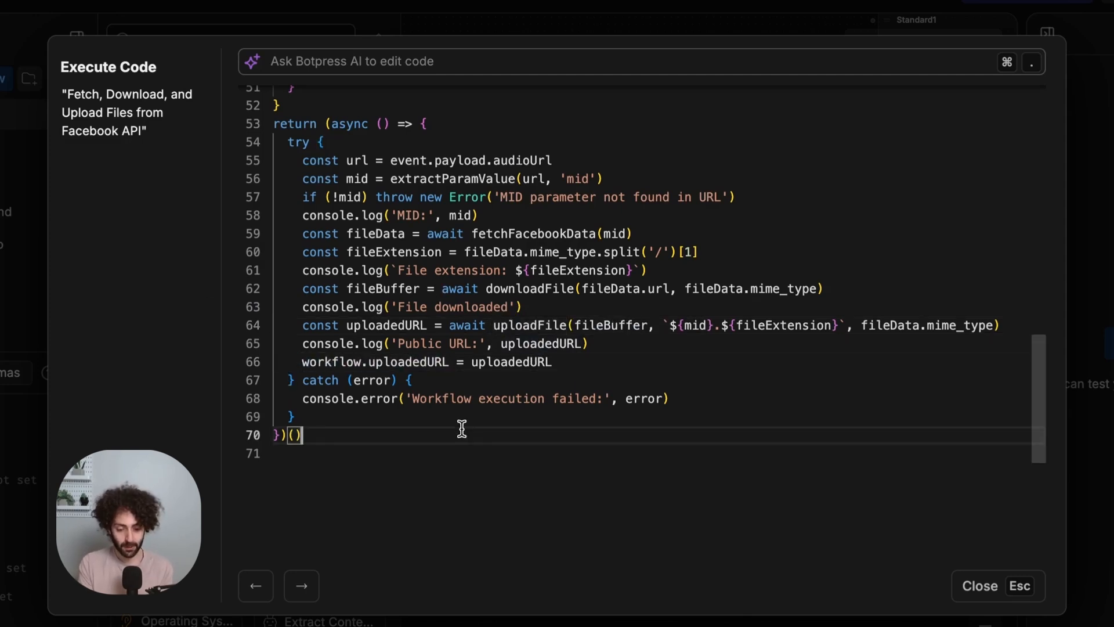
# - Try creating variable uploadedURL, find it already exists, and cancel the form
pyautogui.press('Escape')
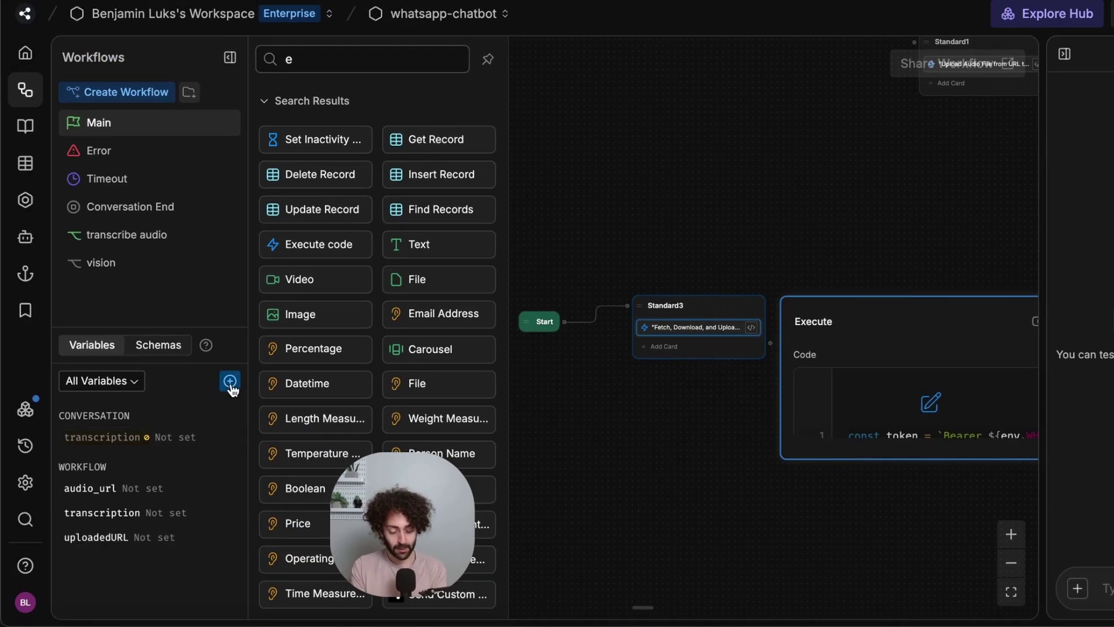
pyautogui.click(230, 382)
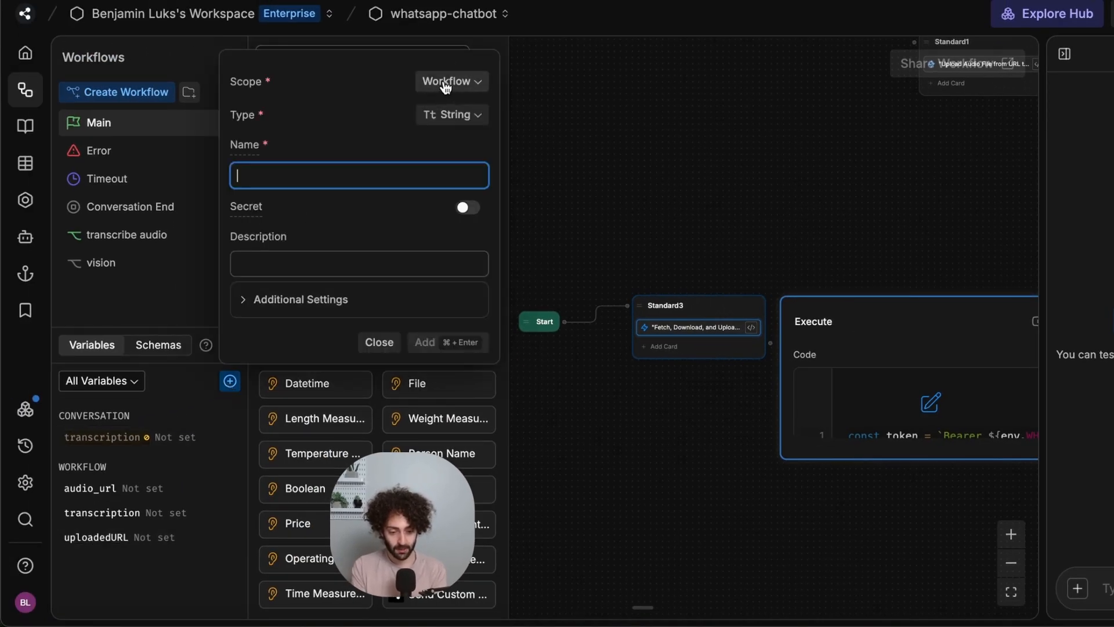
pyautogui.write('uploae')
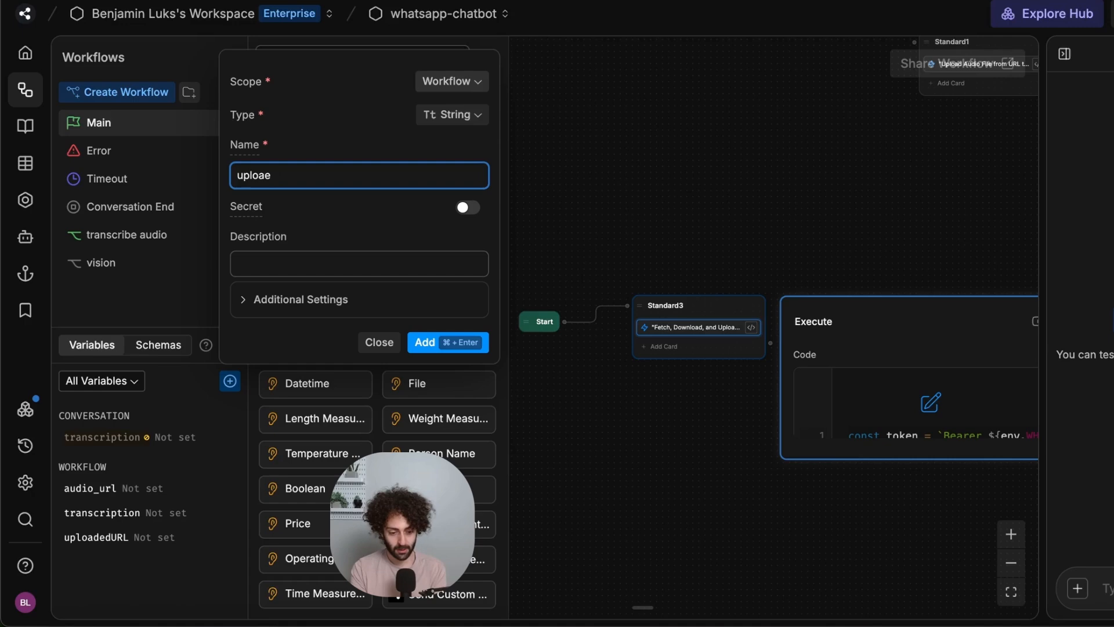
pyautogui.write('ddedURL')
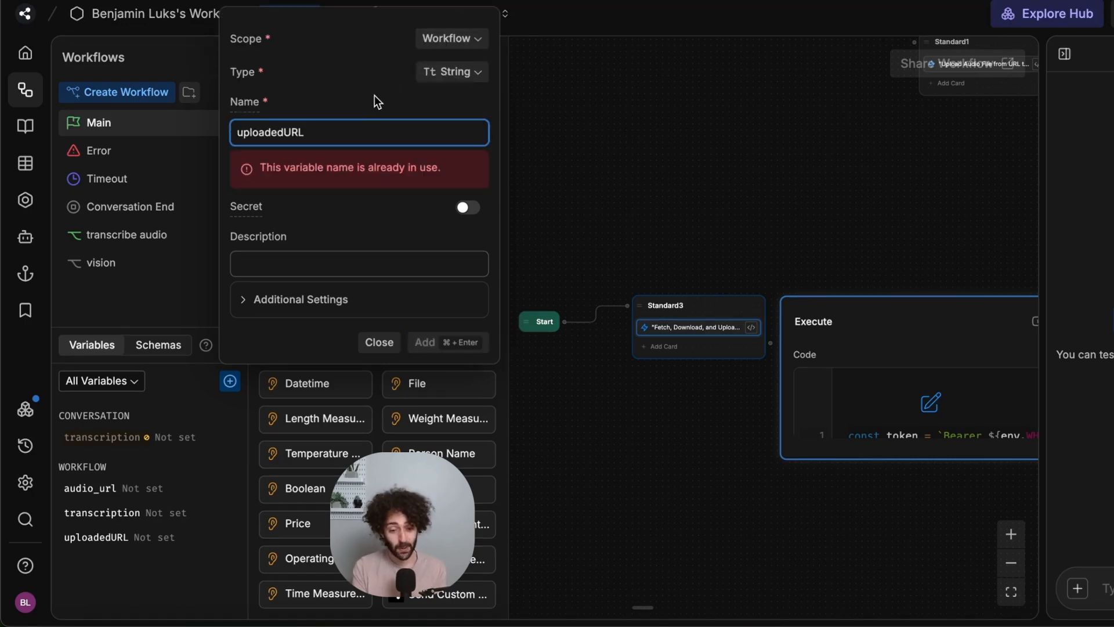
pyautogui.moveTo(95, 537)
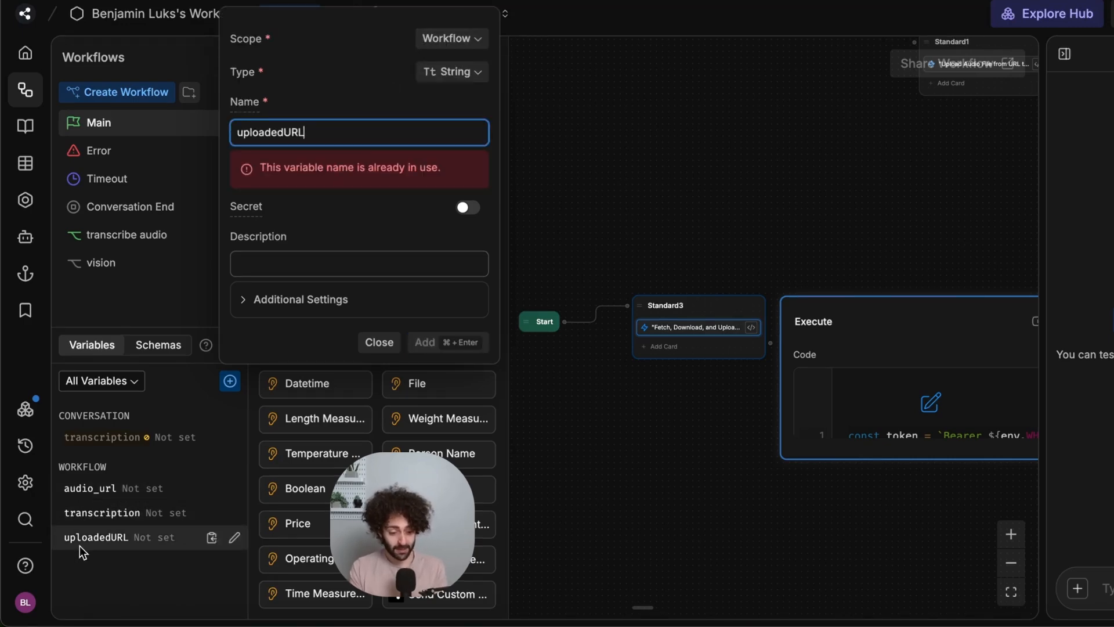
pyautogui.hotkey('ctrl', 'a')
pyautogui.press('BackSpace')
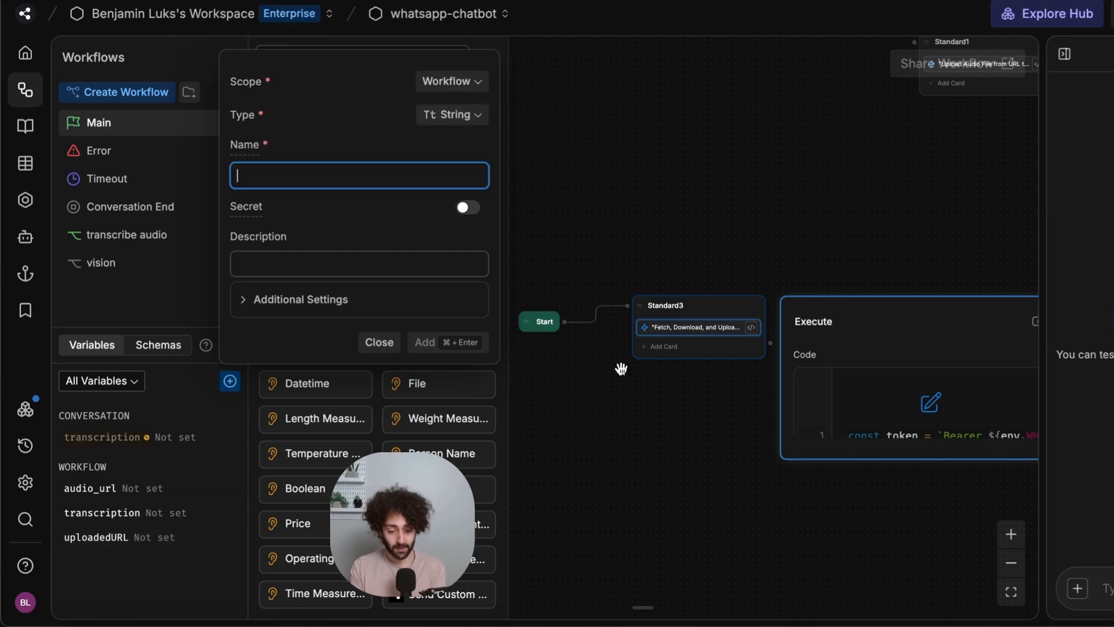
pyautogui.click(618, 365)
# - Add a Transcribe Audio card to Standard3 after the fetch-and-upload code
pyautogui.click(665, 347)
pyautogui.write('tran')
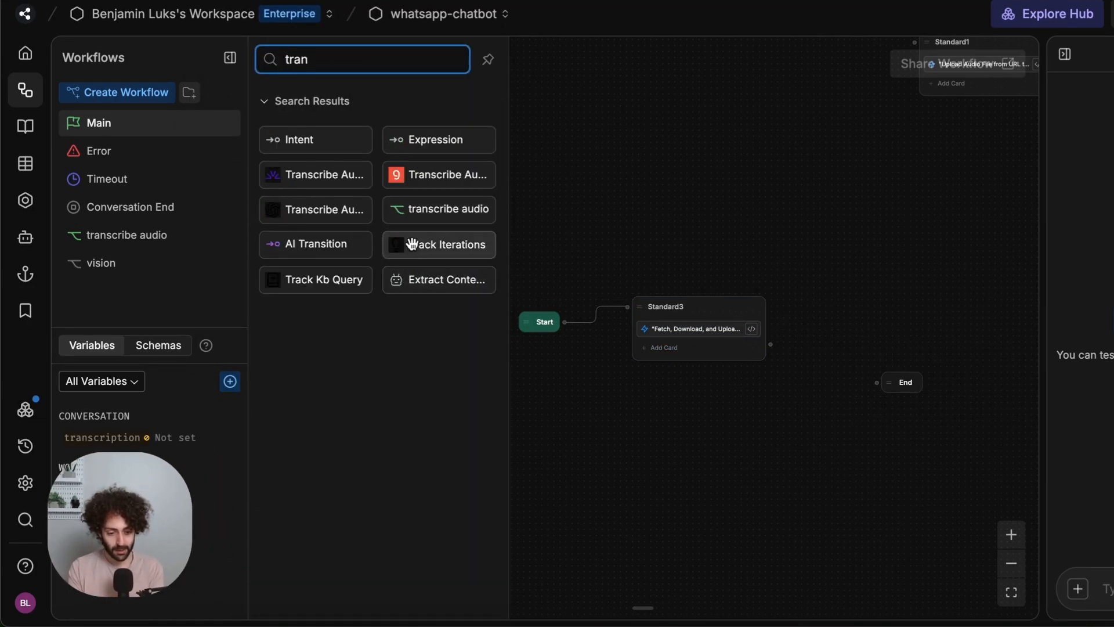
pyautogui.click(335, 213)
pyautogui.click(409, 118)
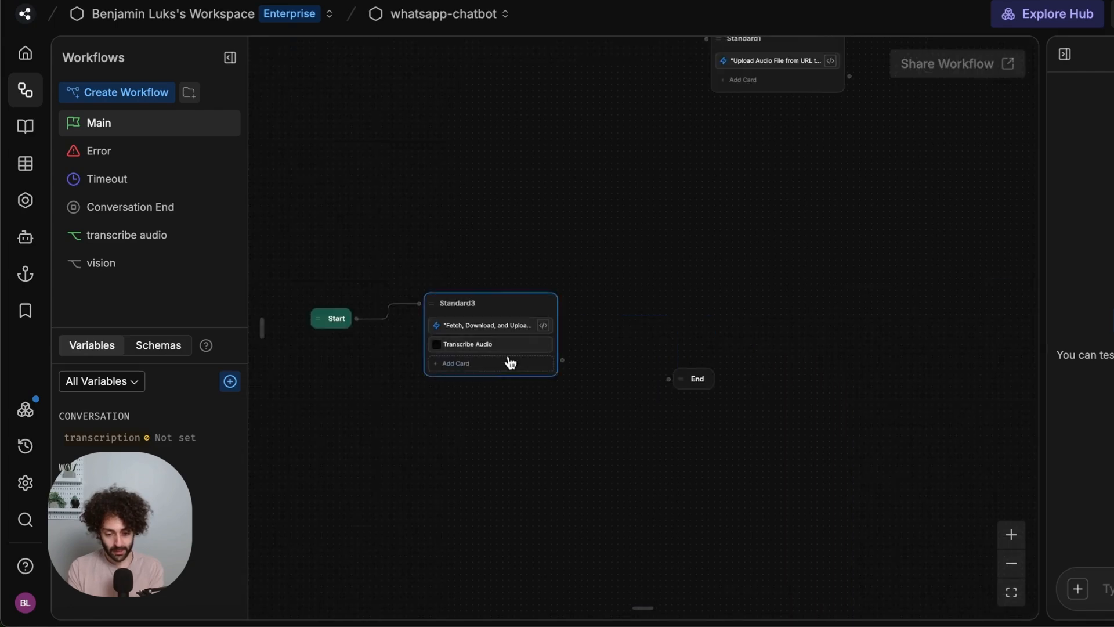
# - Set model ID whisper-1, File URL {{workflow.uploadedURL}}, and store output in workflow.transcription
pyautogui.click(488, 343)
pyautogui.click(722, 376)
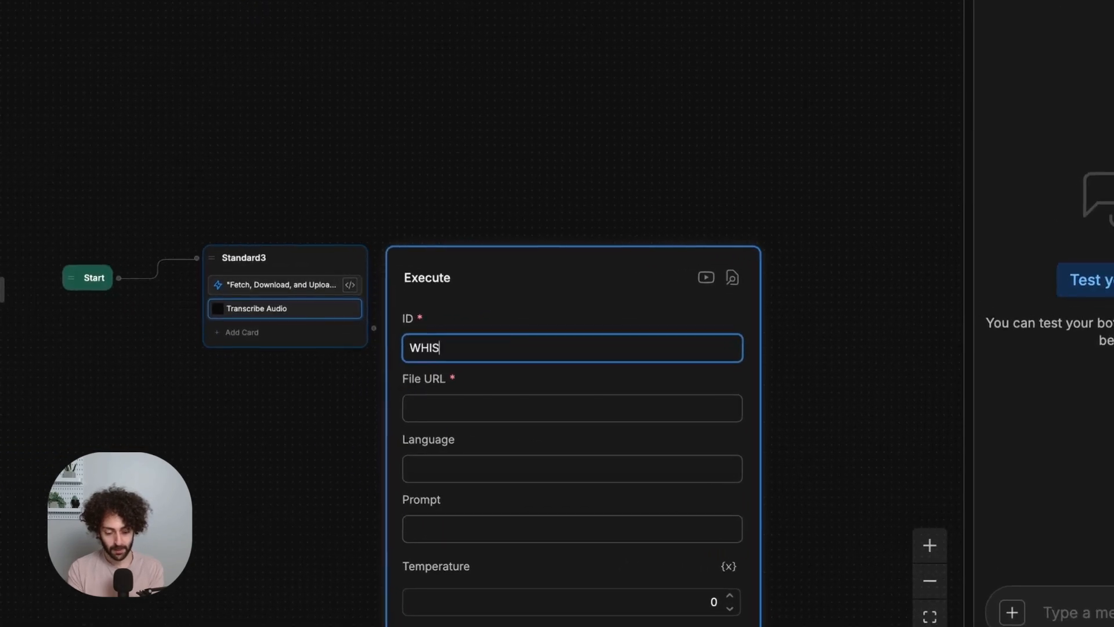
pyautogui.write('whisper-1')
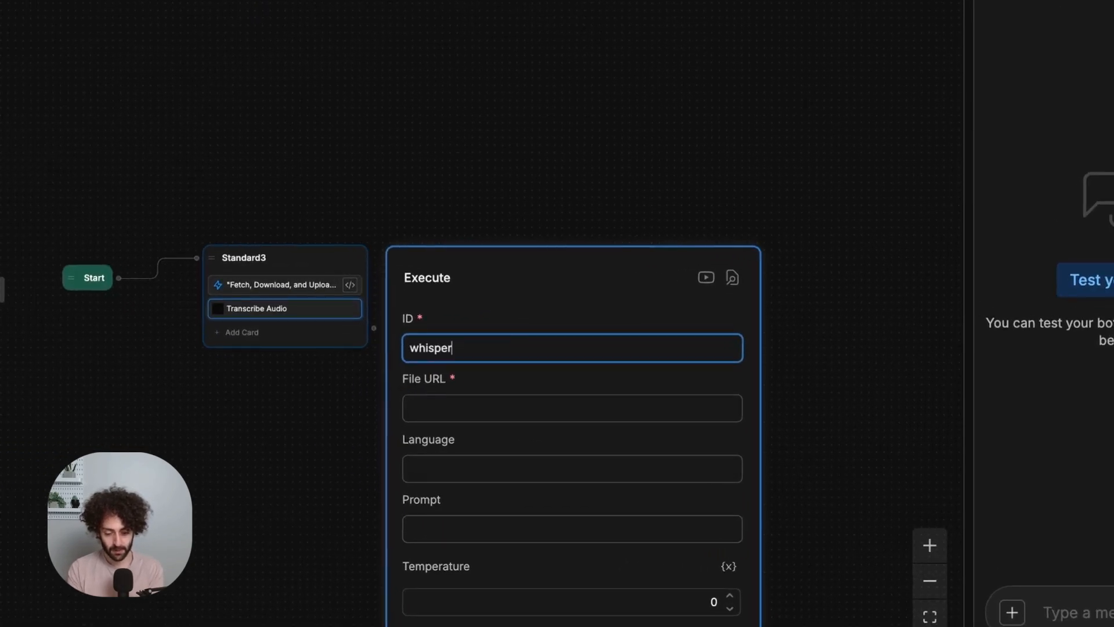
pyautogui.click(503, 408)
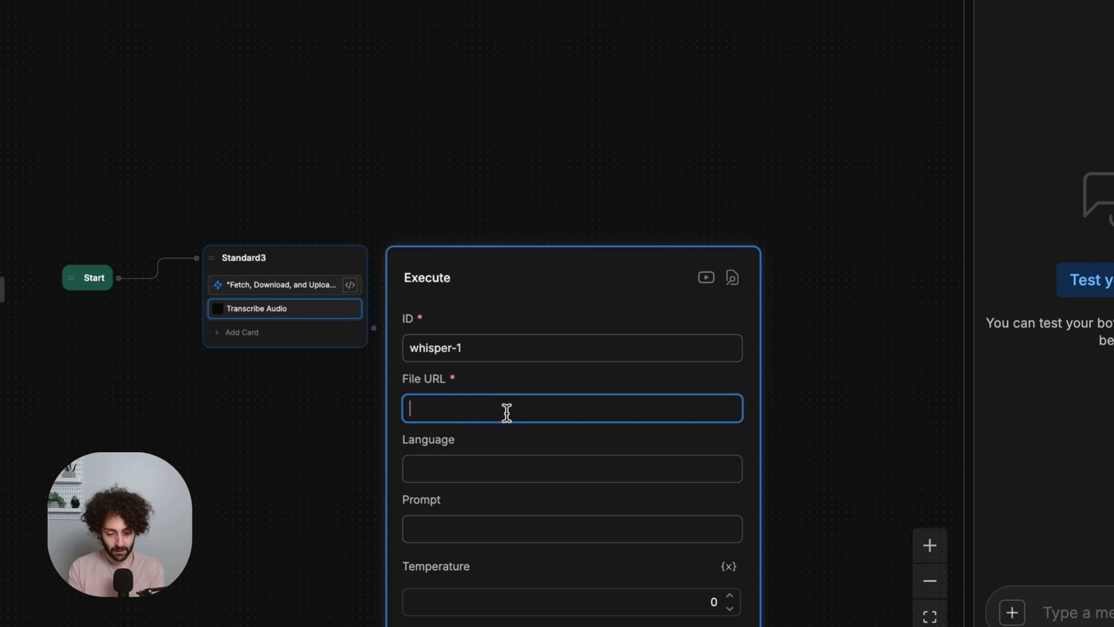
pyautogui.write('{{work')
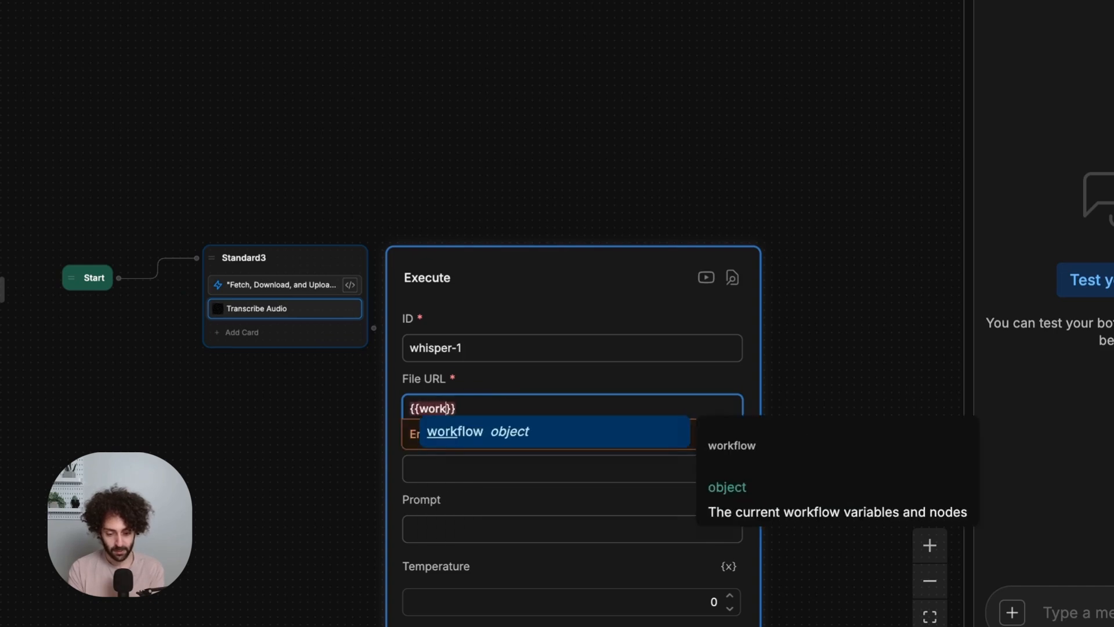
pyautogui.press('Tab')
pyautogui.write('.')
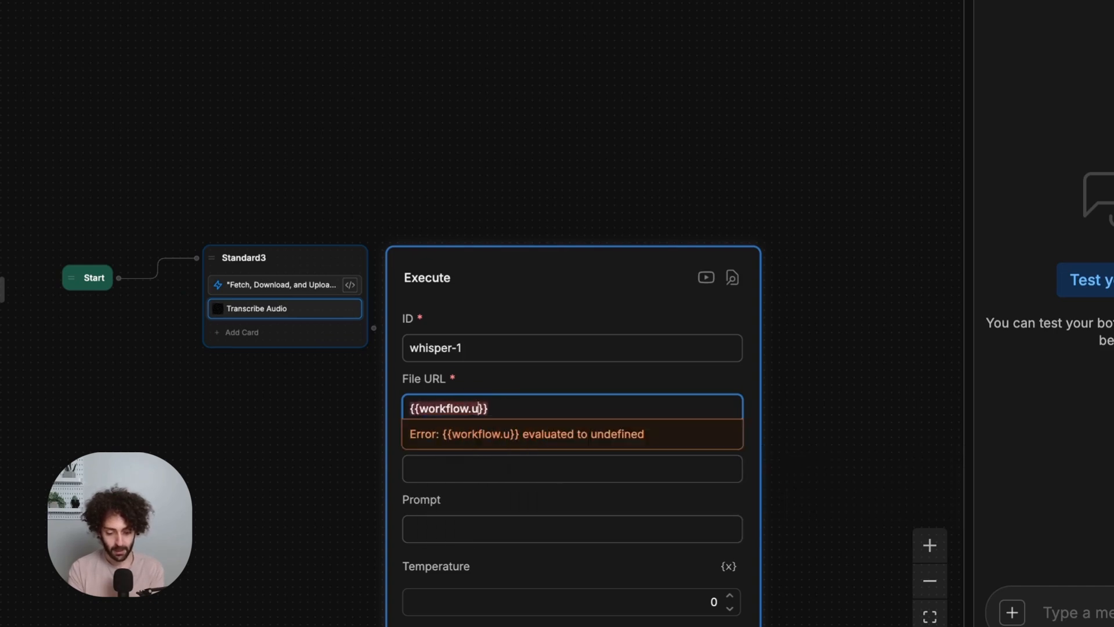
pyautogui.write('upl')
pyautogui.press('Tab')
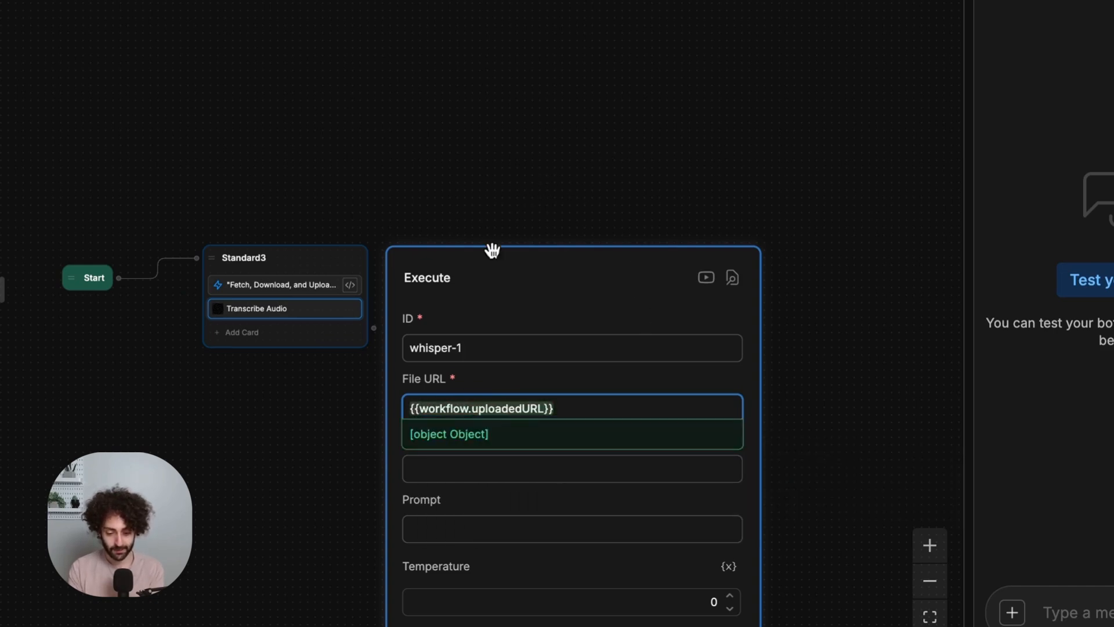
pyautogui.moveTo(493, 235); pyautogui.dragTo(309, 9)
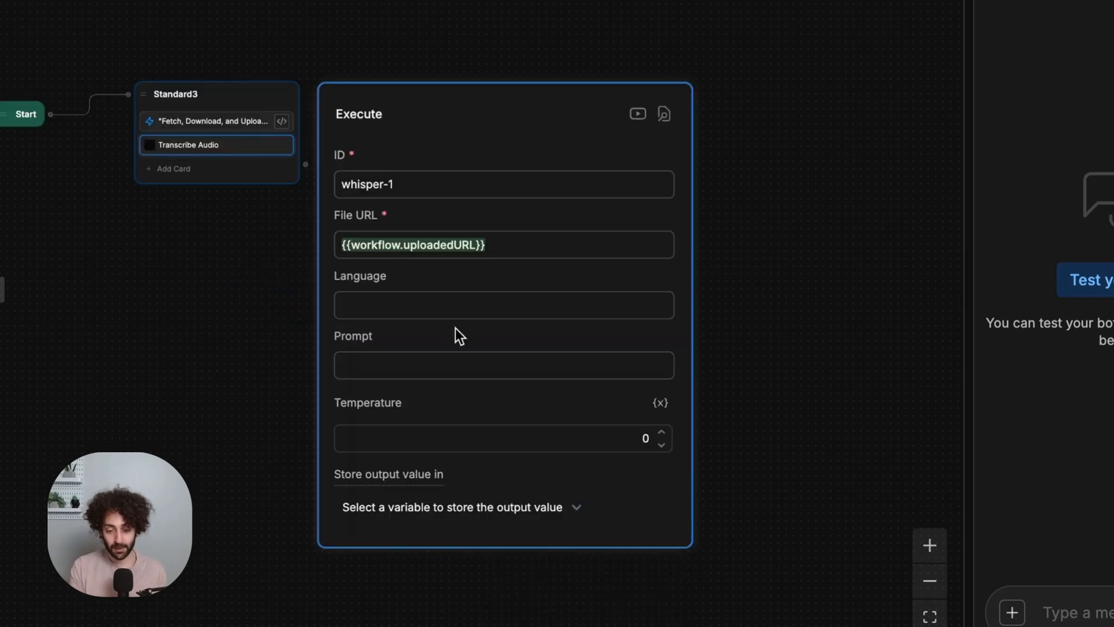
pyautogui.moveTo(253, 466); pyautogui.dragTo(250, 405)
pyautogui.click(452, 454)
pyautogui.click(416, 571)
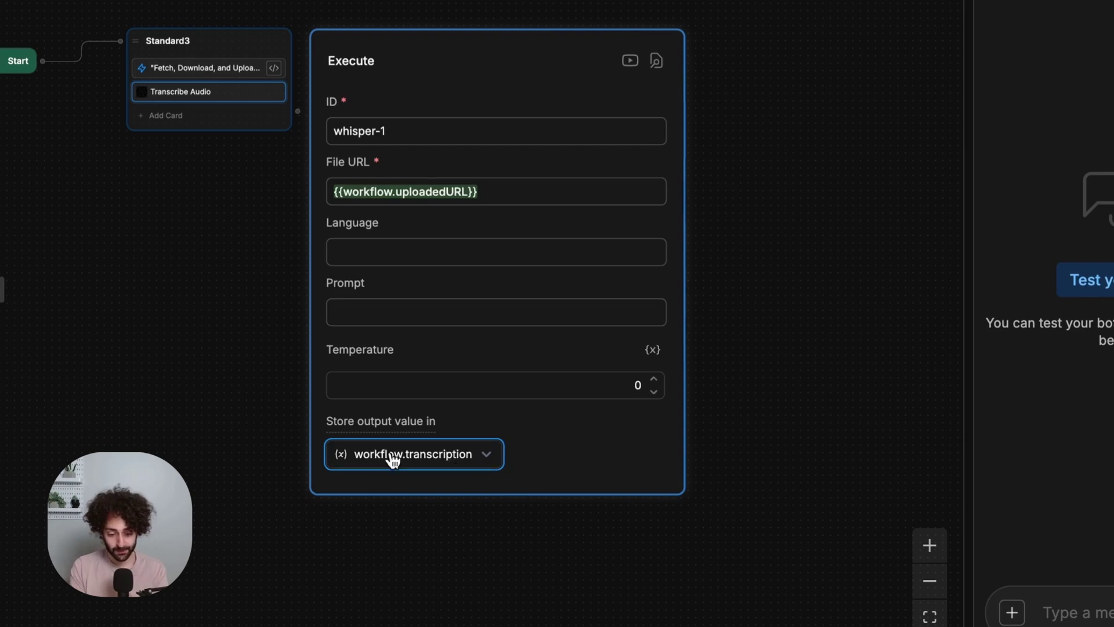
# - Add a text message card to Standard3 sending {{workflow.transcription}}
pyautogui.press('Escape')
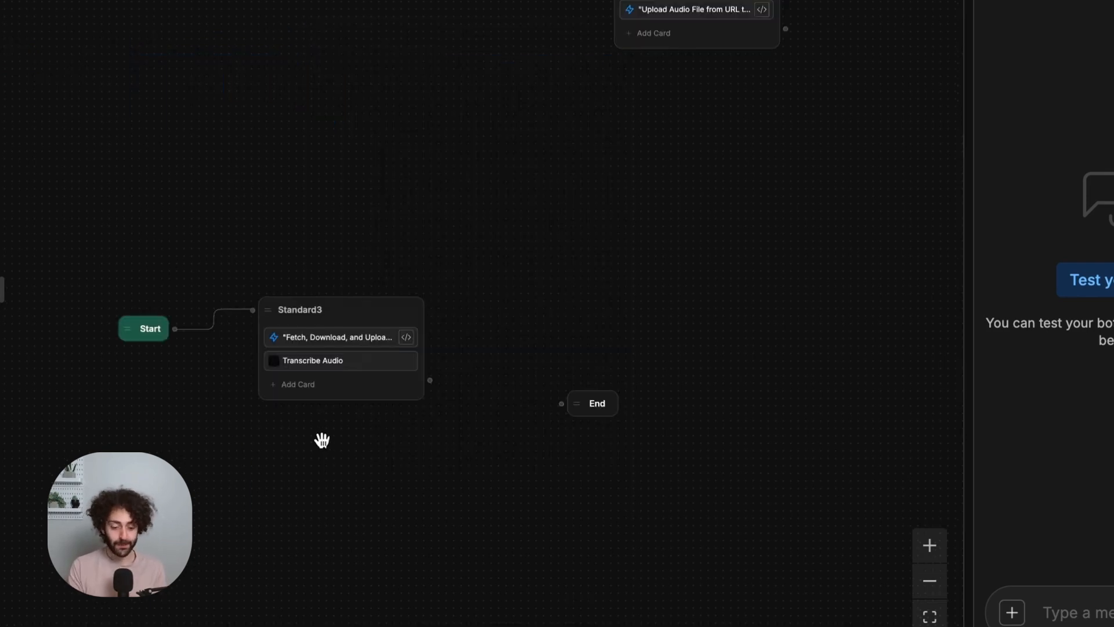
pyautogui.click(308, 387)
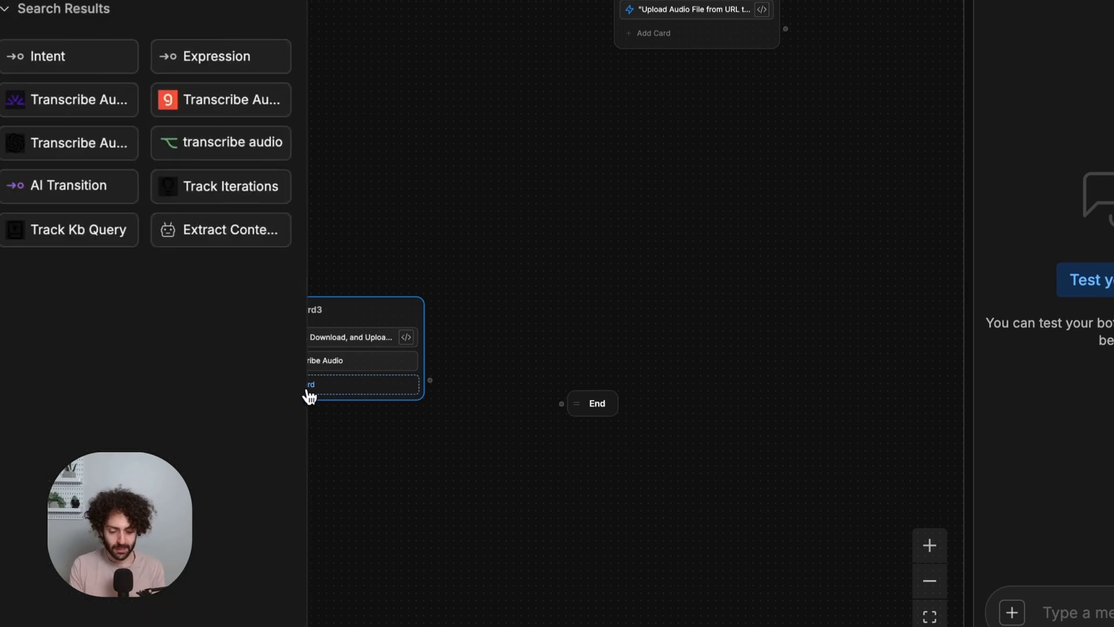
pyautogui.click(124, 2)
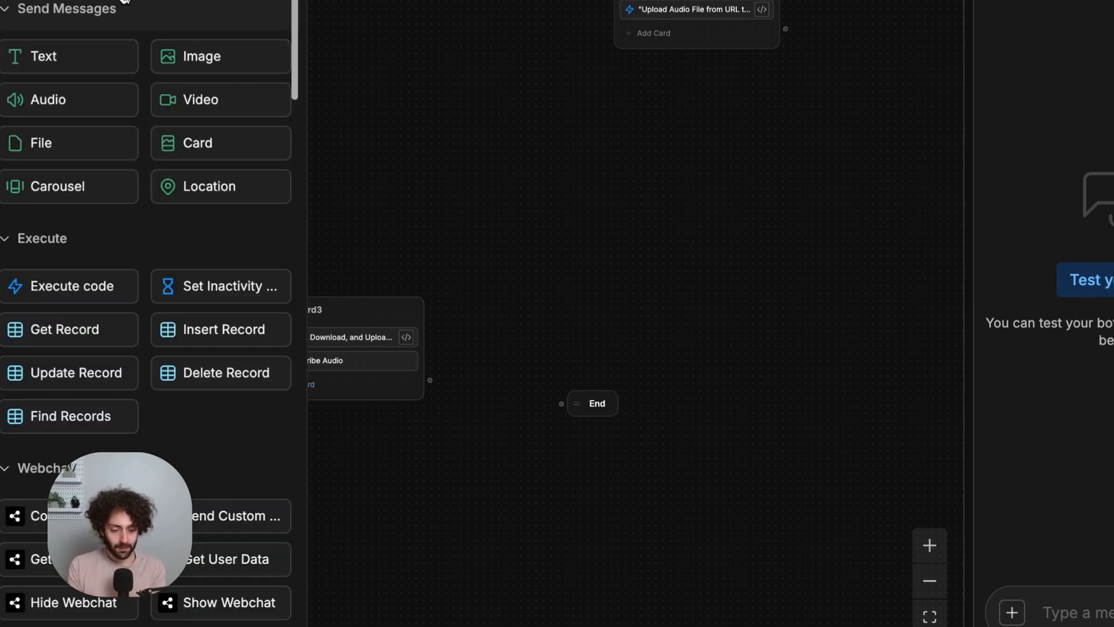
pyautogui.click(44, 56)
pyautogui.write('{{')
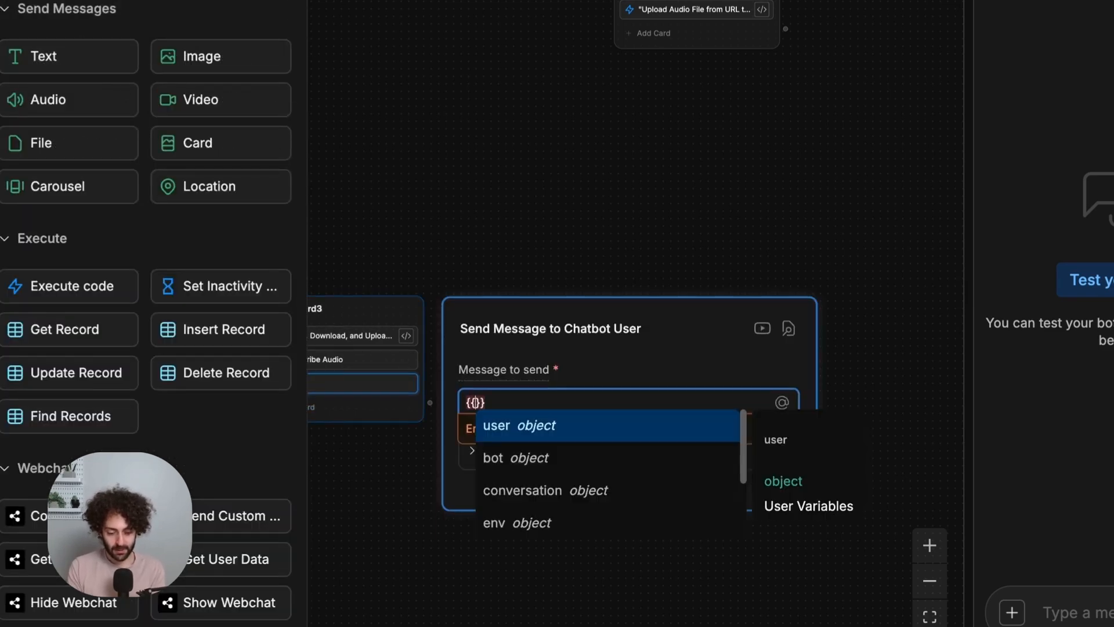
pyautogui.press('Escape')
pyautogui.click(339, 383)
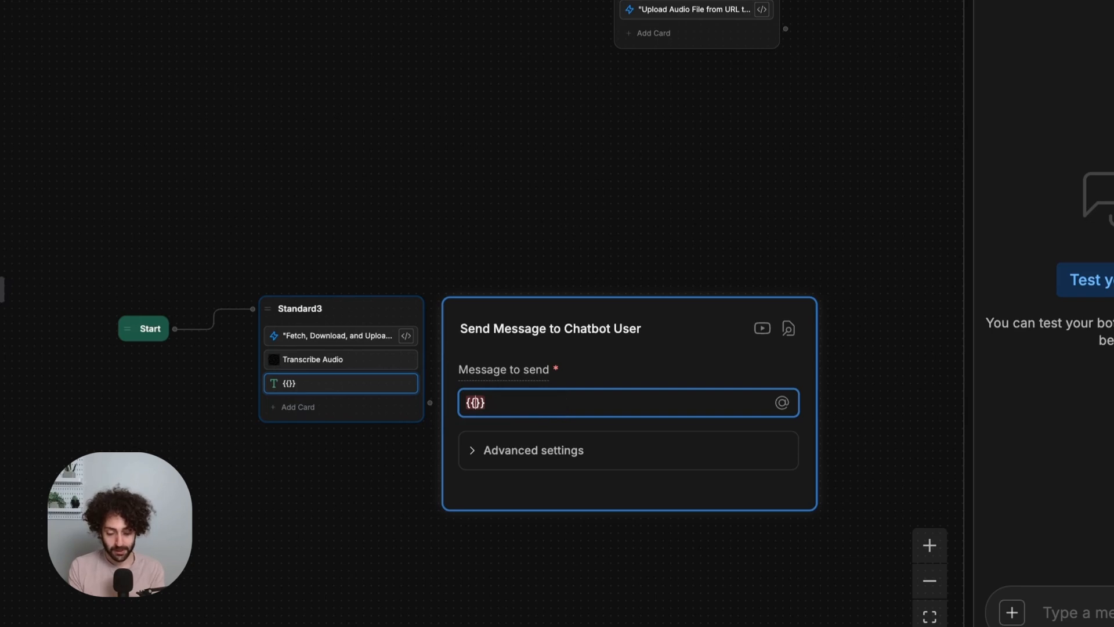
pyautogui.write('work')
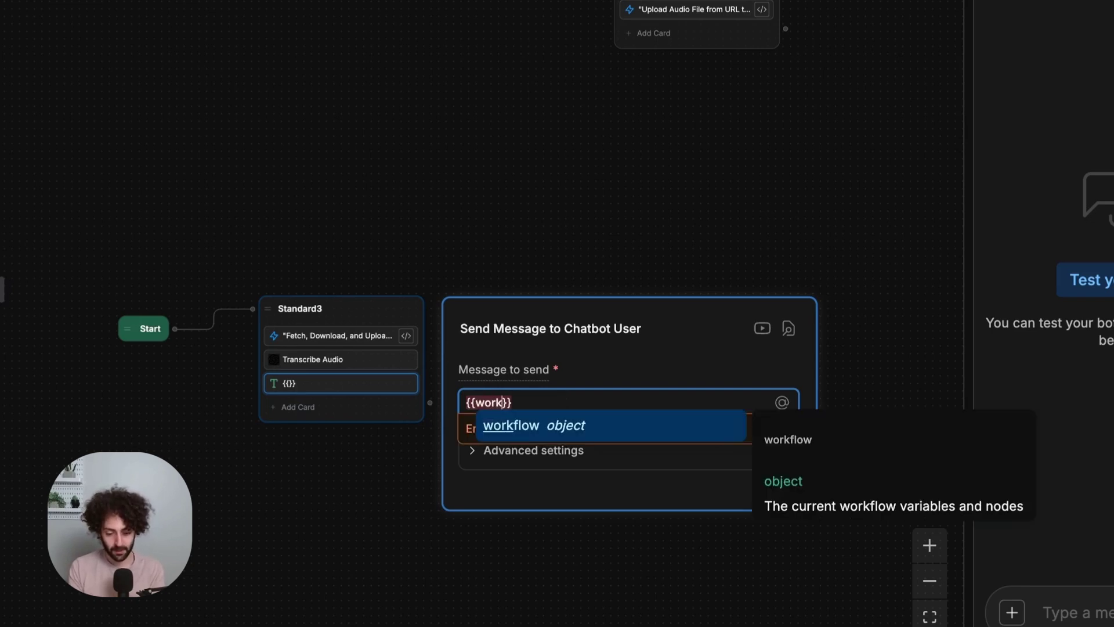
pyautogui.press('Tab')
pyautogui.write('.tra')
pyautogui.press('Tab')
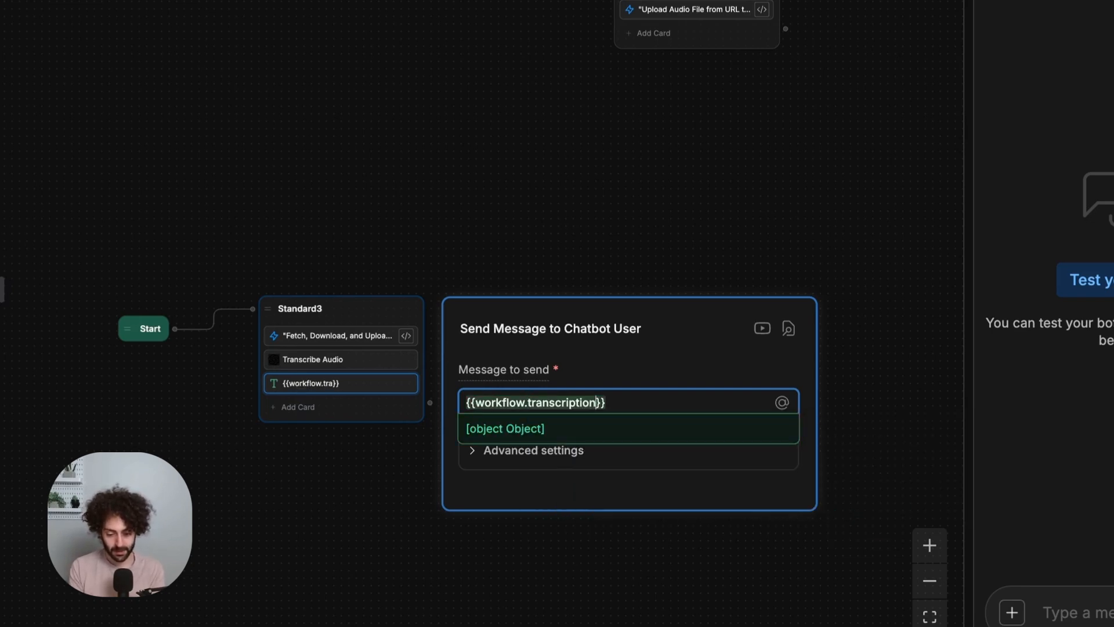
pyautogui.write('[0].text')
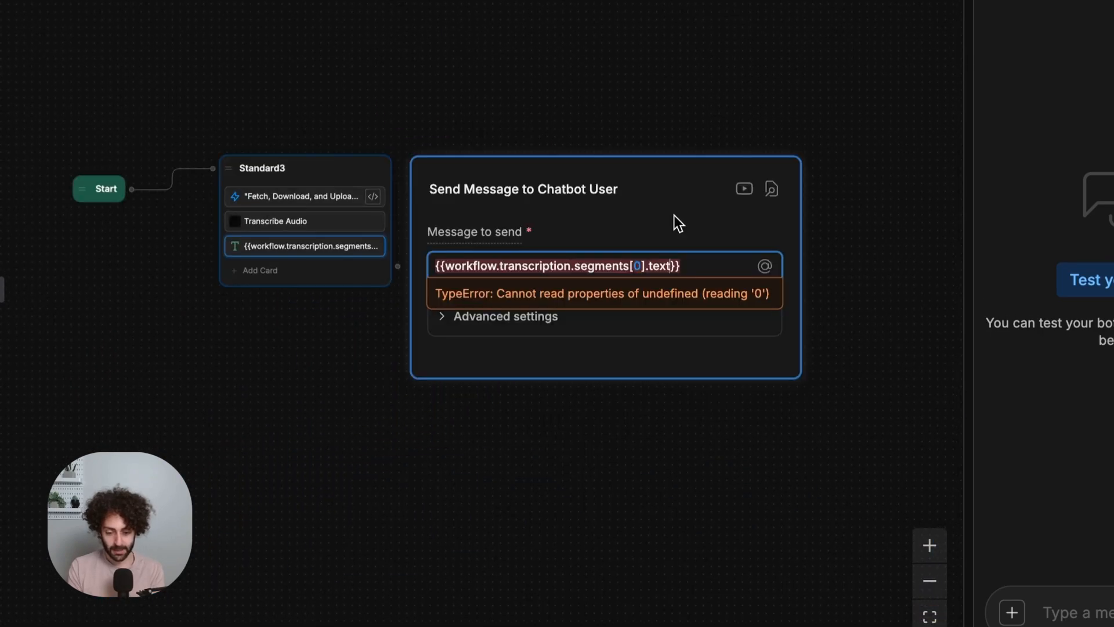
pyautogui.write('0')
# - Refine the message to {{workflow.transcription.segments[0].text}} and link Standard3 to End
pyautogui.click(605, 268)
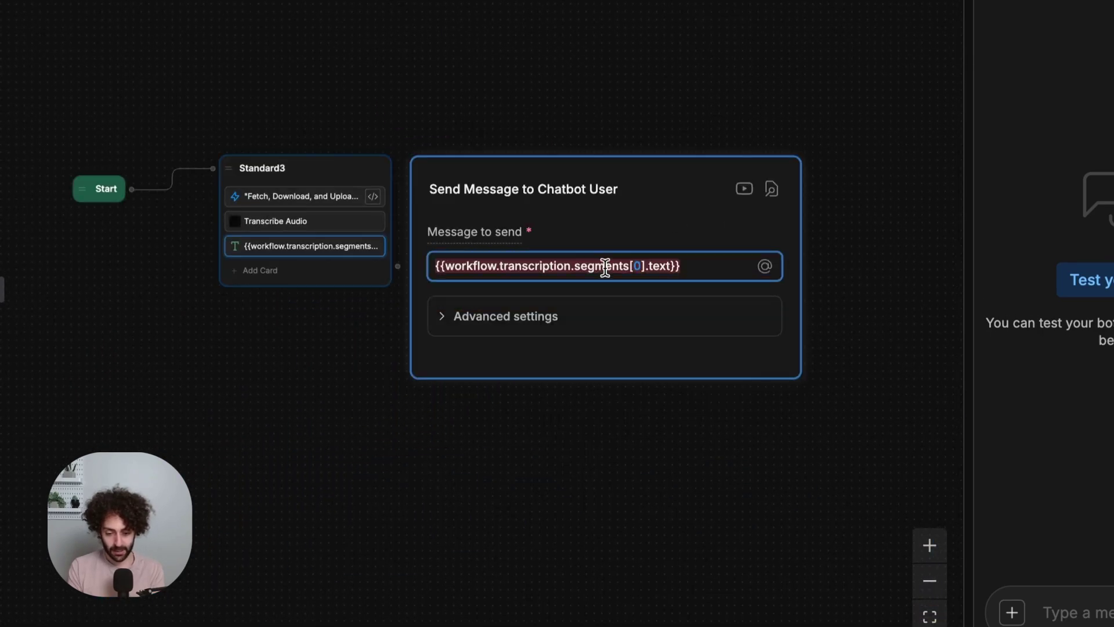
pyautogui.click(572, 266)
pyautogui.moveTo(572, 266); pyautogui.dragTo(632, 265)
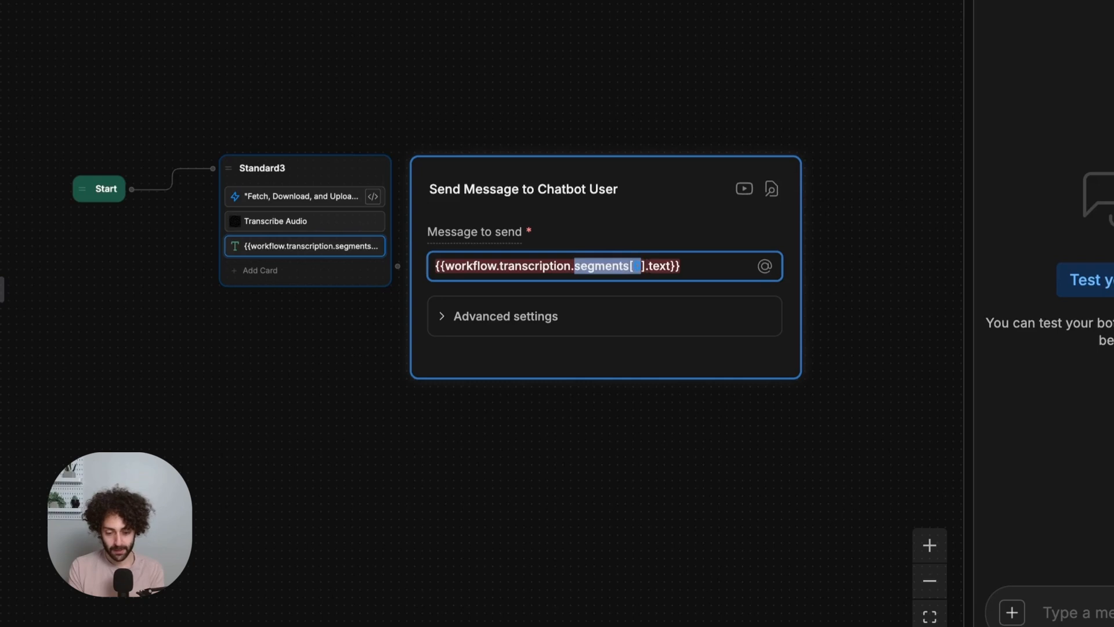
pyautogui.write('0')
pyautogui.click(593, 265)
pyautogui.doubleClick(637, 266)
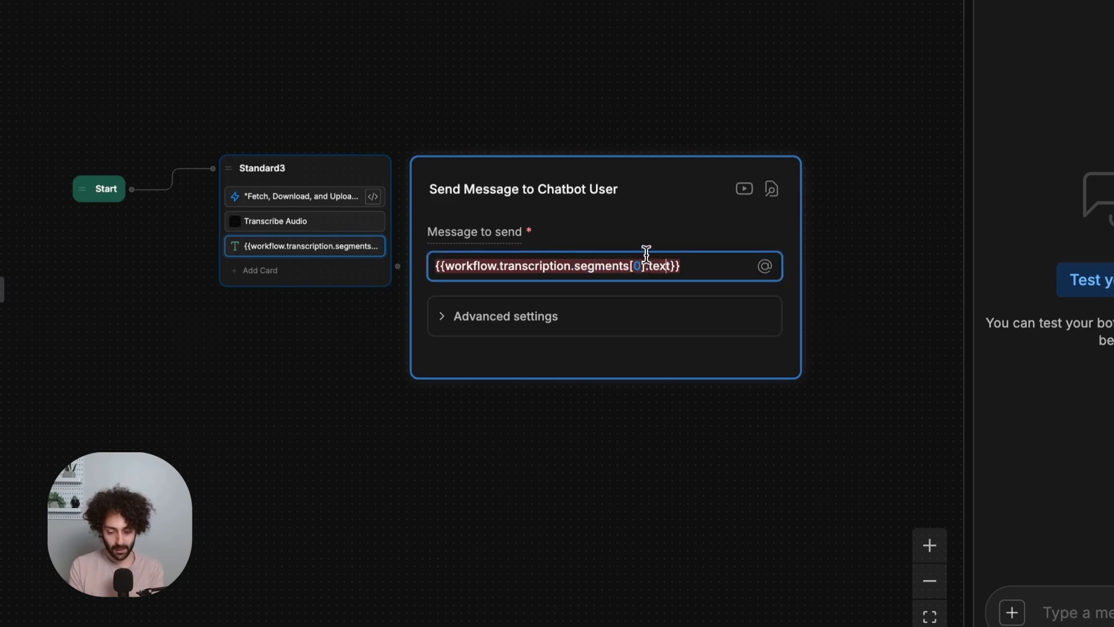
pyautogui.click(647, 265)
pyautogui.click(663, 213)
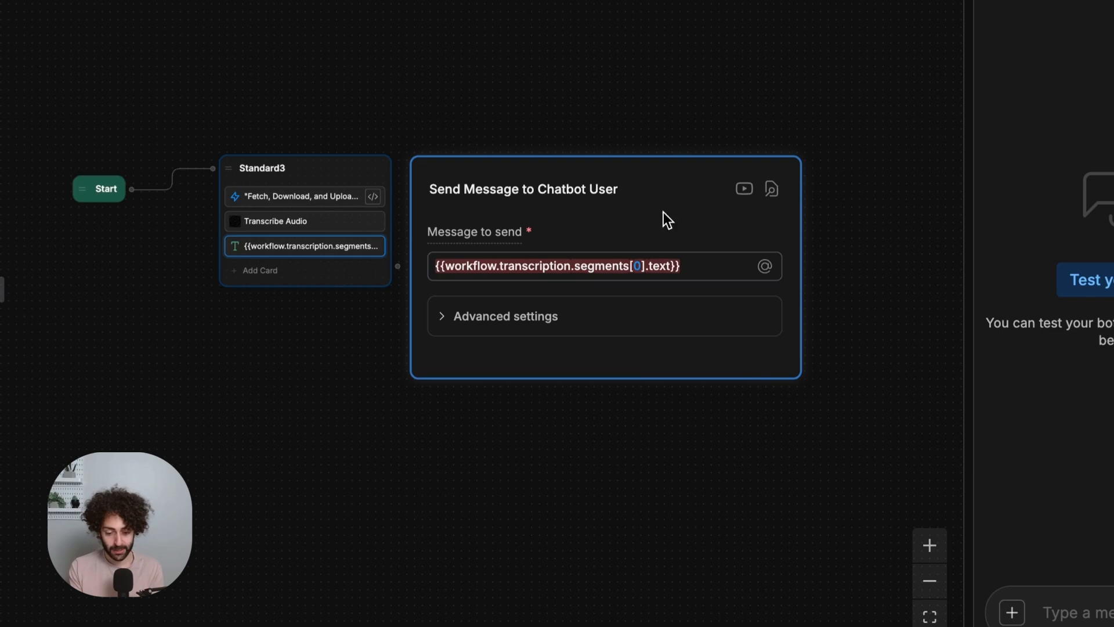
# - Connect Standard3 to End, publish the whatsapp-chatbot, and switch to the FitnessZone WhatsApp chat
pyautogui.moveTo(502, 380); pyautogui.dragTo(609, 377)
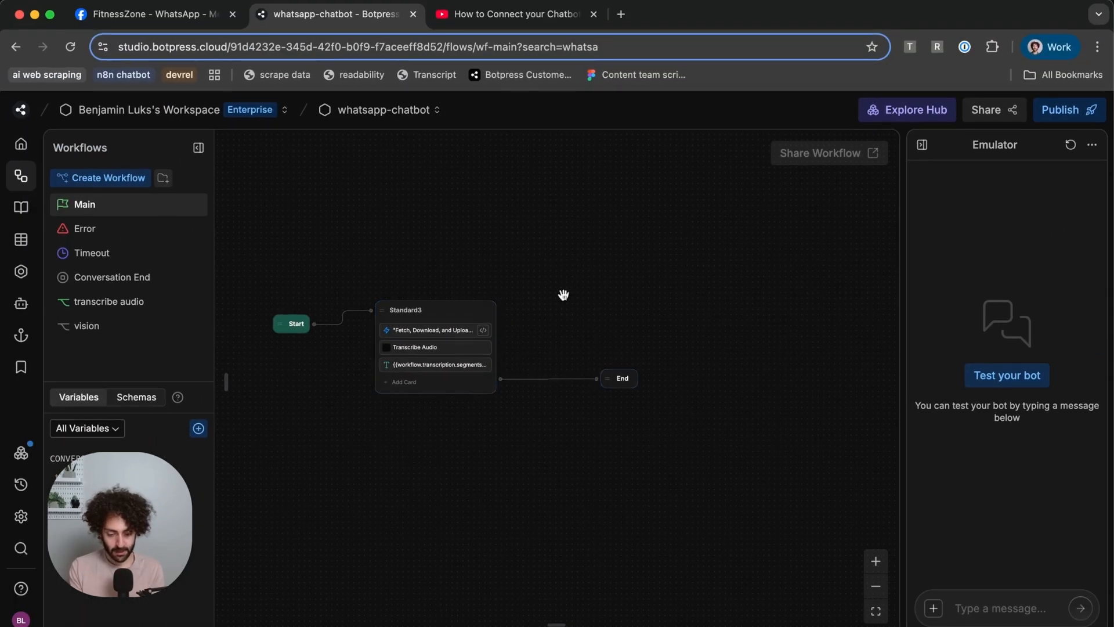
pyautogui.moveTo(563, 295); pyautogui.dragTo(669, 251)
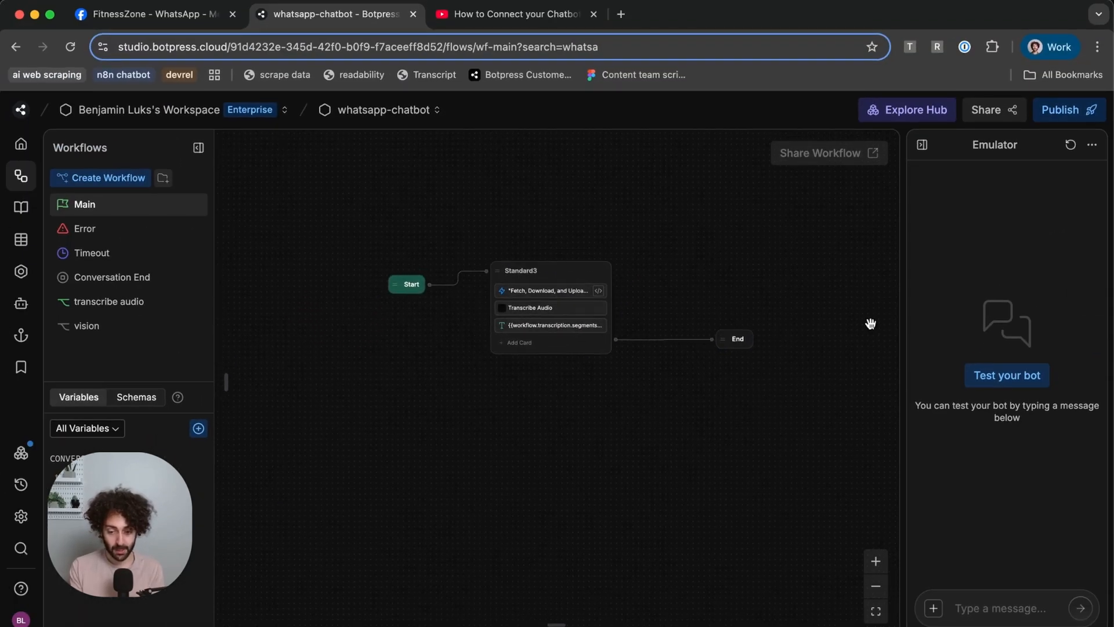
pyautogui.click(1060, 110)
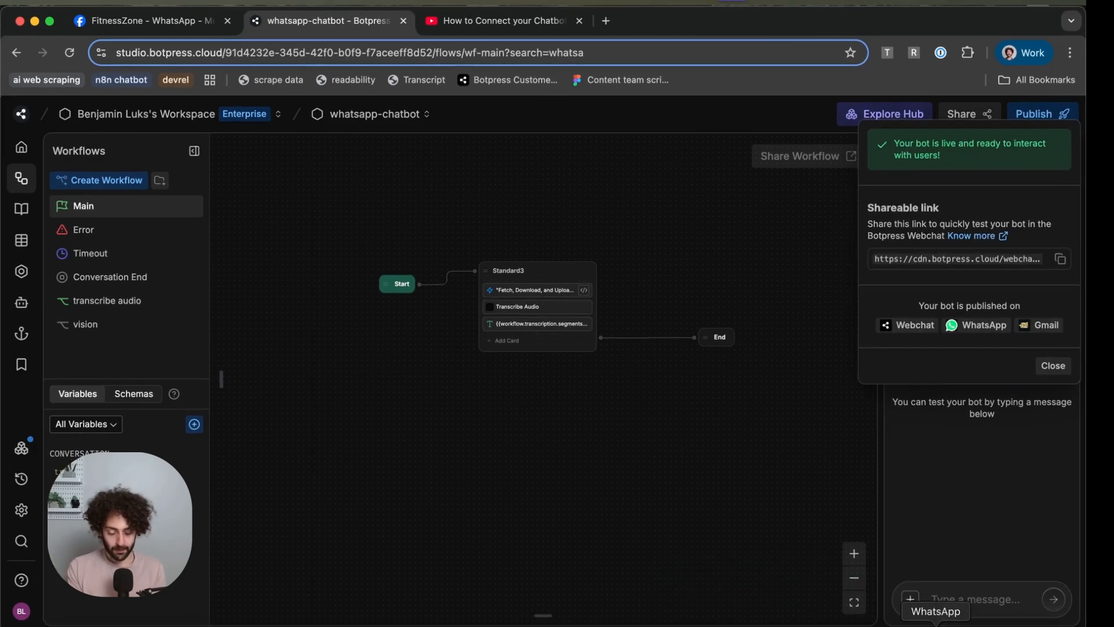
pyautogui.click(936, 622)
pyautogui.scroll(-5, 874, 247)
pyautogui.scroll(-5, 874, 247)
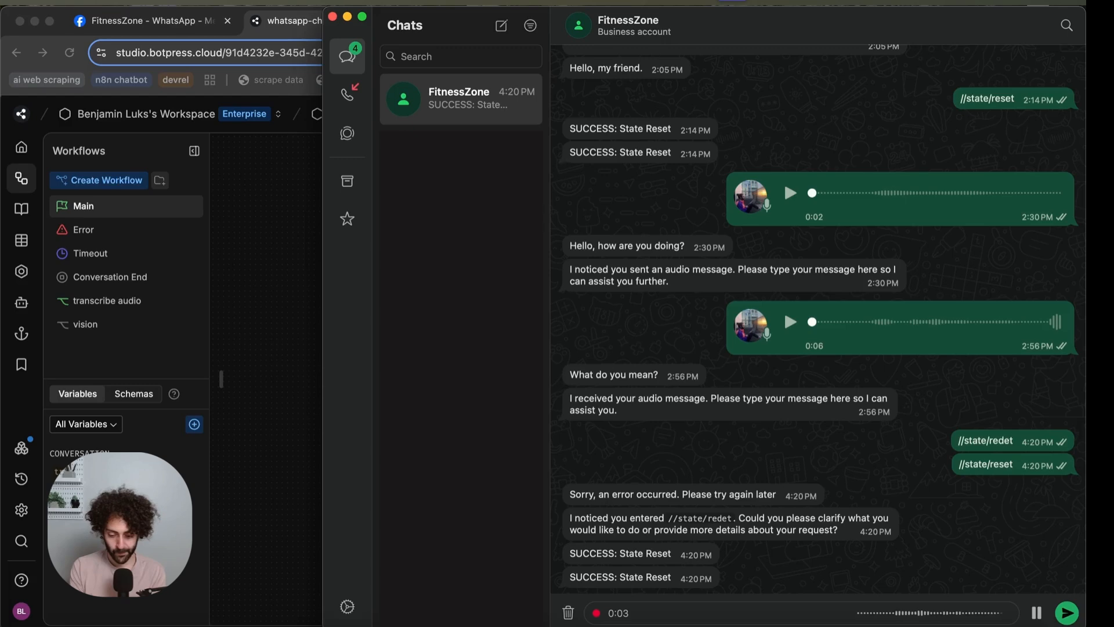
# - Send the voice note and read the bot's echoed question "How many turtles can you fit in a bathtub?"
pyautogui.click(1067, 612)
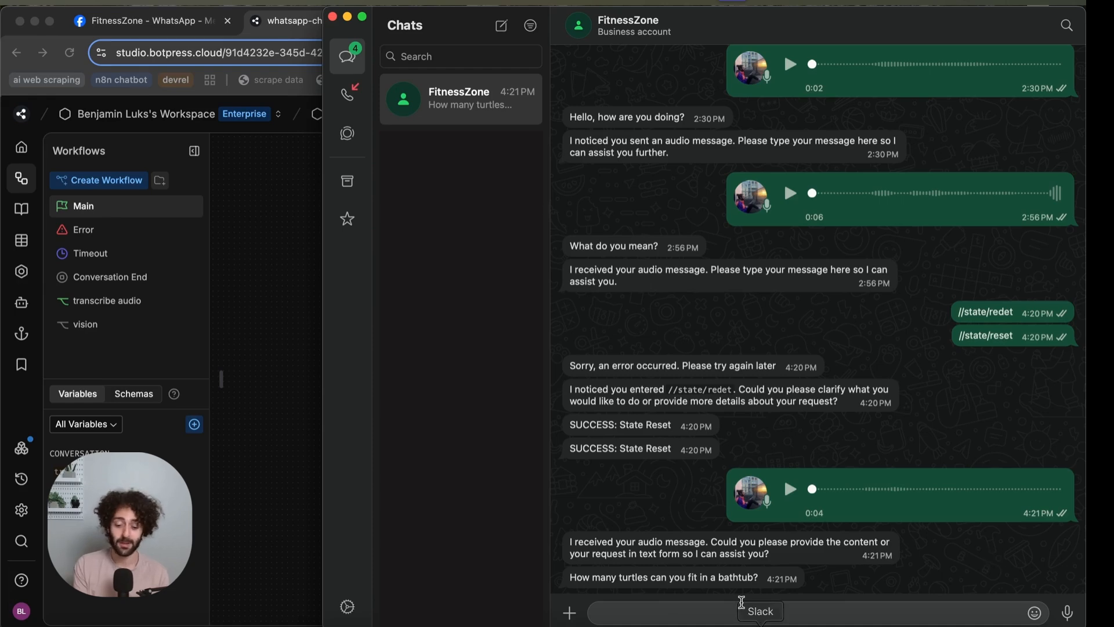
pyautogui.doubleClick(732, 578)
pyautogui.tripleClick(719, 580)
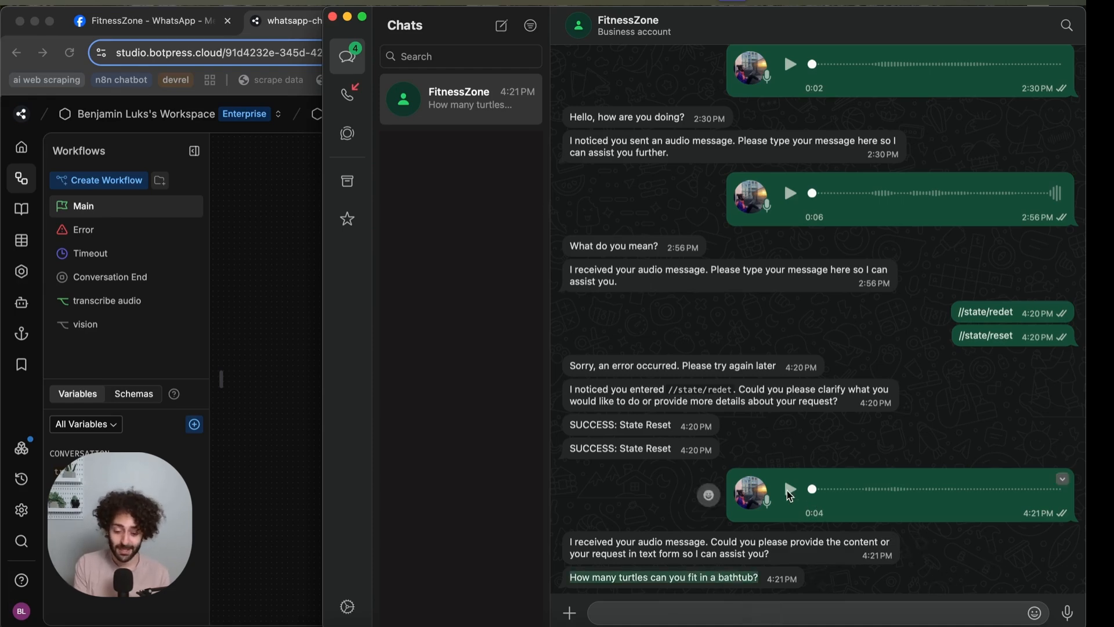
pyautogui.click(781, 453)
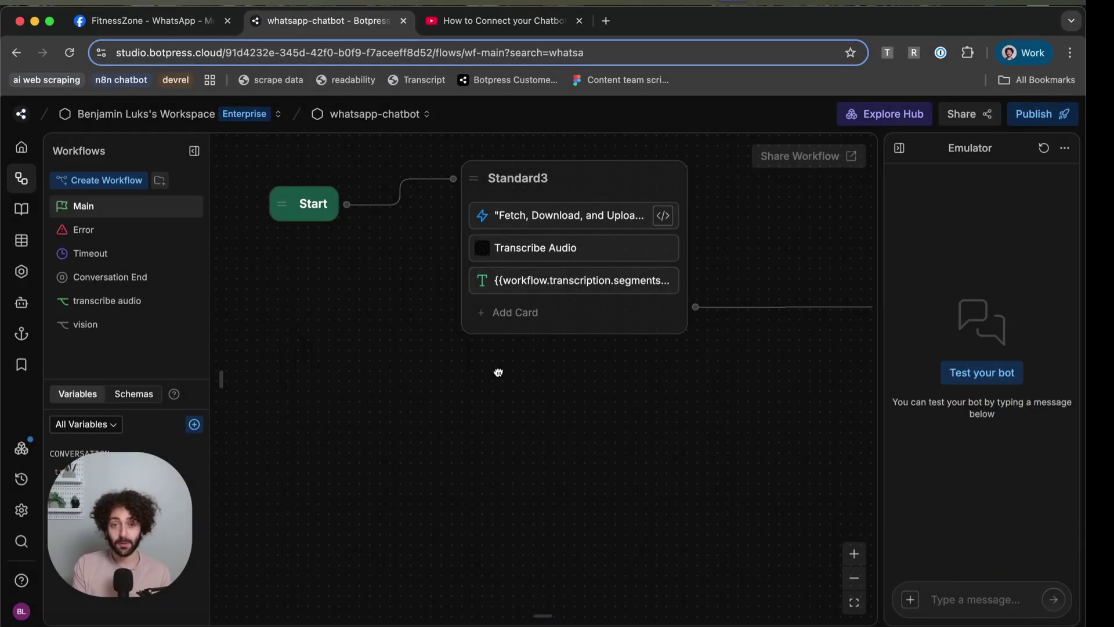
pyautogui.moveTo(498, 305); pyautogui.dragTo(485, 443)
pyautogui.scroll(-3, 481, 472)
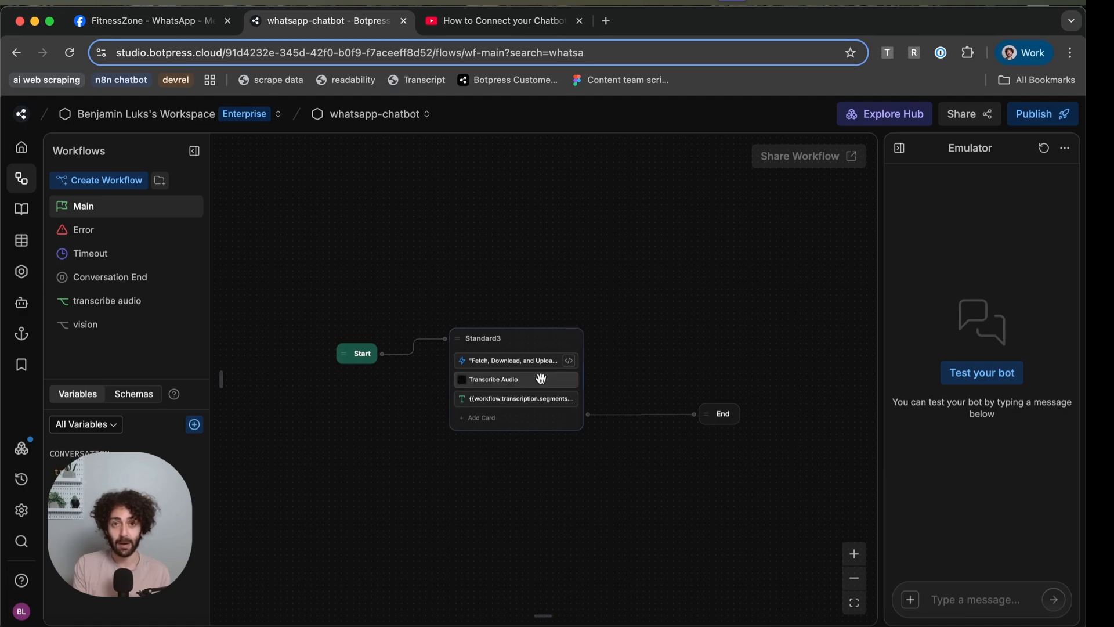
pyautogui.scroll(-3, 675, 248)
# - Place Start beside the AutonomousNode, connect them, and review the Fitness-Zone instructions
pyautogui.moveTo(674, 248)
pyautogui.mouseDown()
pyautogui.moveTo(625, 356)
pyautogui.moveTo(630, 454)
pyautogui.mouseUp()
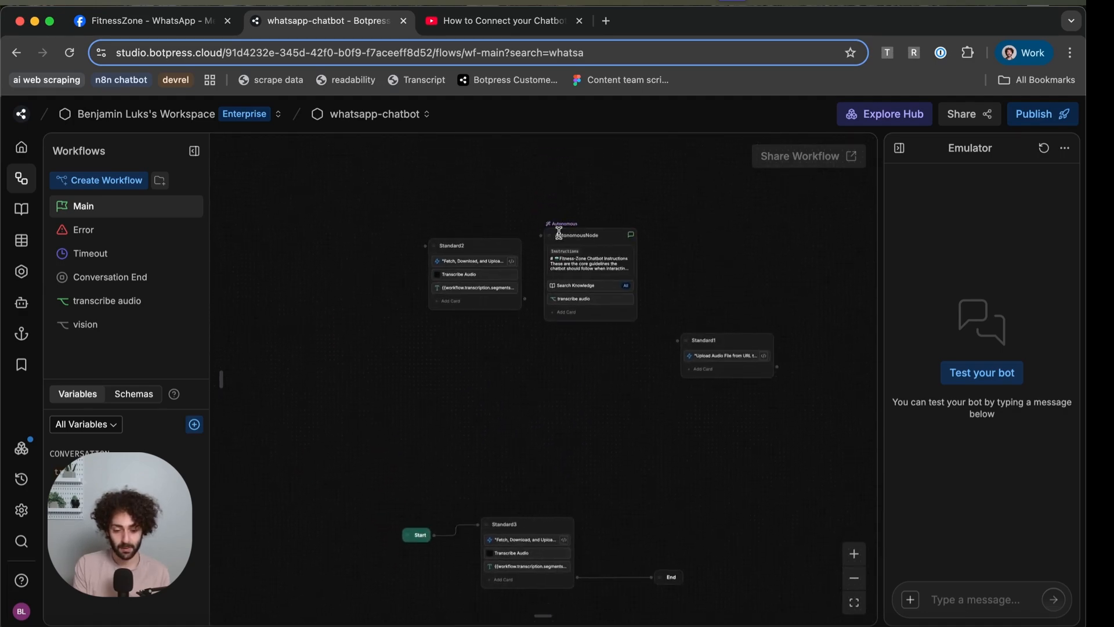
pyautogui.click(559, 231)
pyautogui.moveTo(558, 231); pyautogui.dragTo(492, 373)
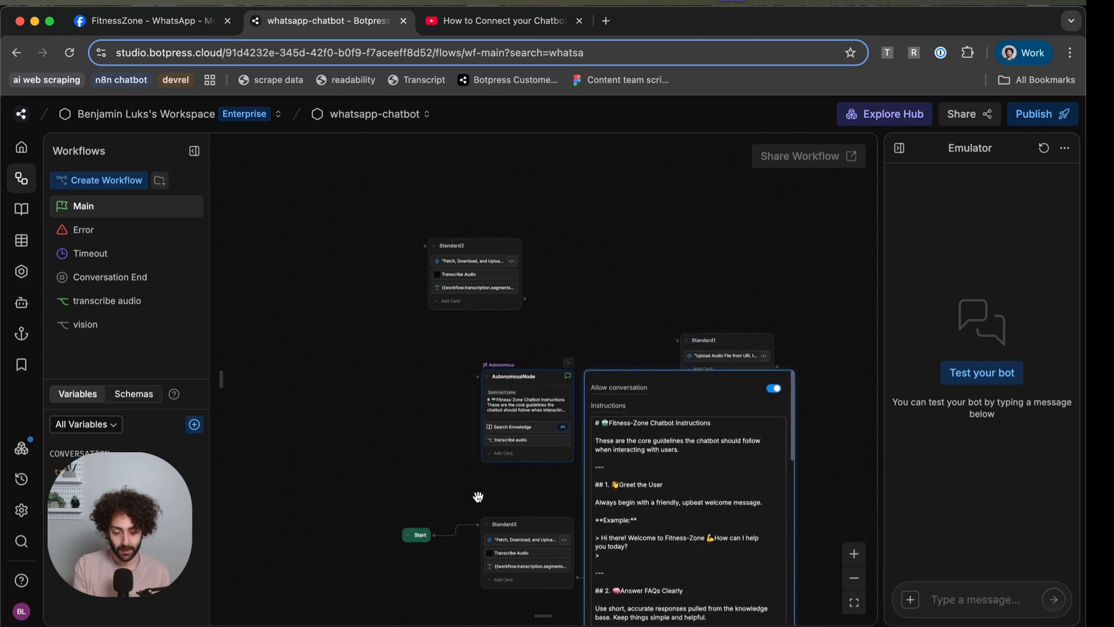
pyautogui.moveTo(420, 535); pyautogui.dragTo(398, 396)
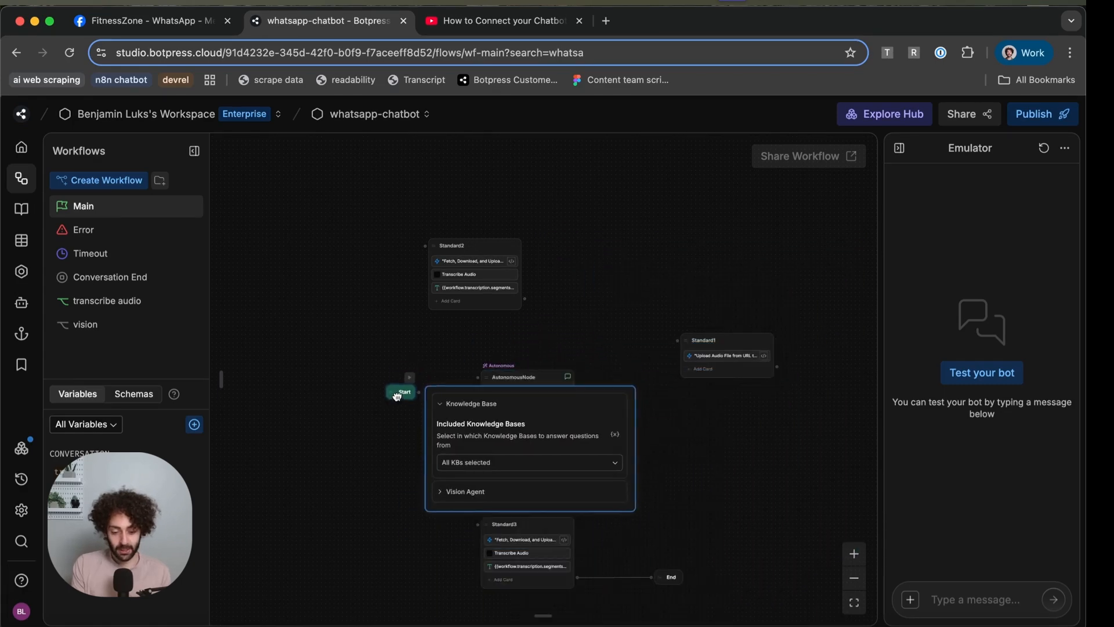
pyautogui.click(401, 395)
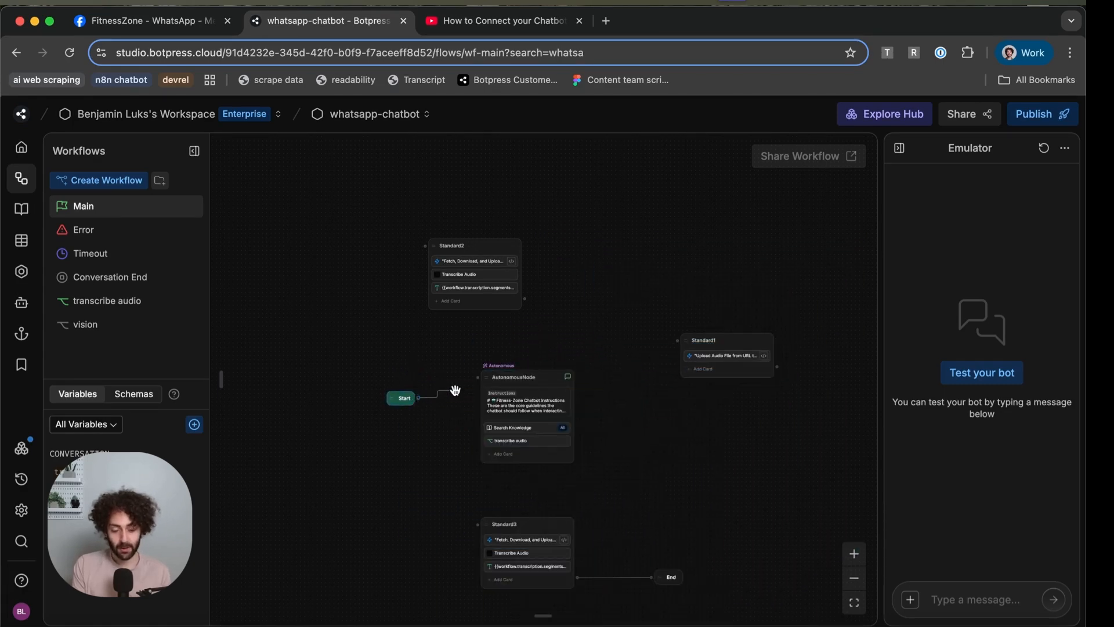
pyautogui.moveTo(417, 399); pyautogui.dragTo(483, 376)
pyautogui.click(516, 407)
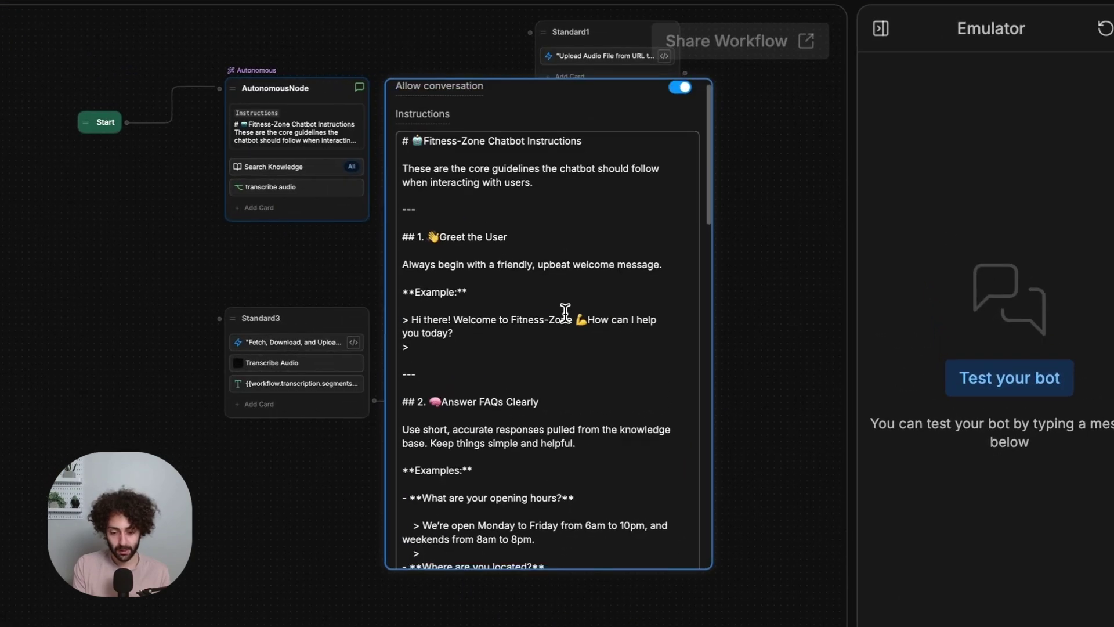
pyautogui.scroll(-1, 565, 313)
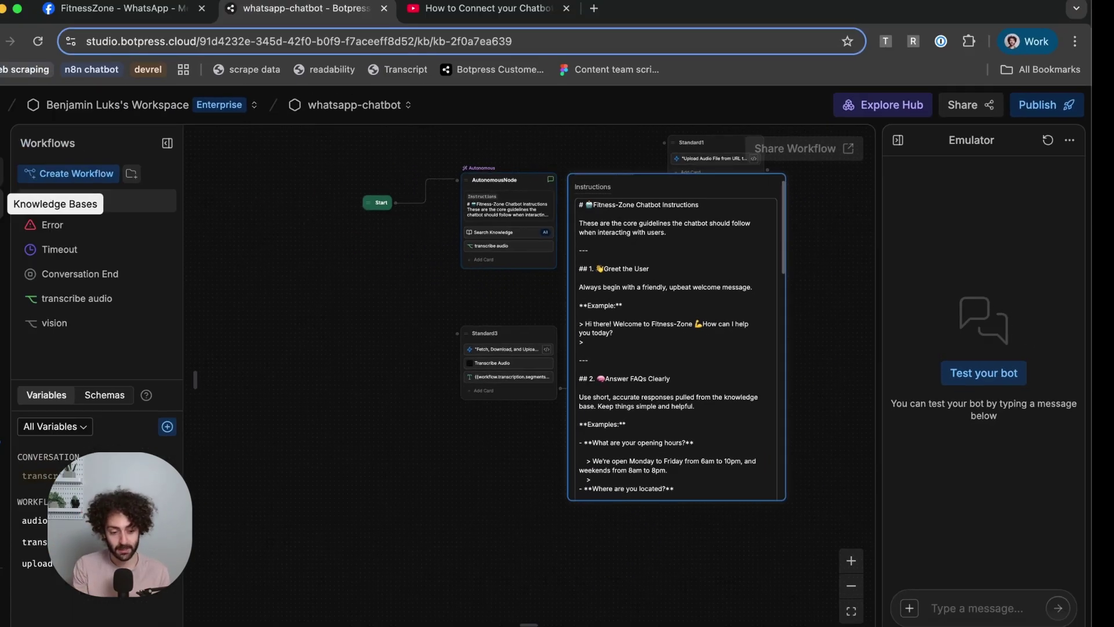
# - Review the Rich text knowledge base document with the gym's hours, plans and booking text
pyautogui.click(22, 210)
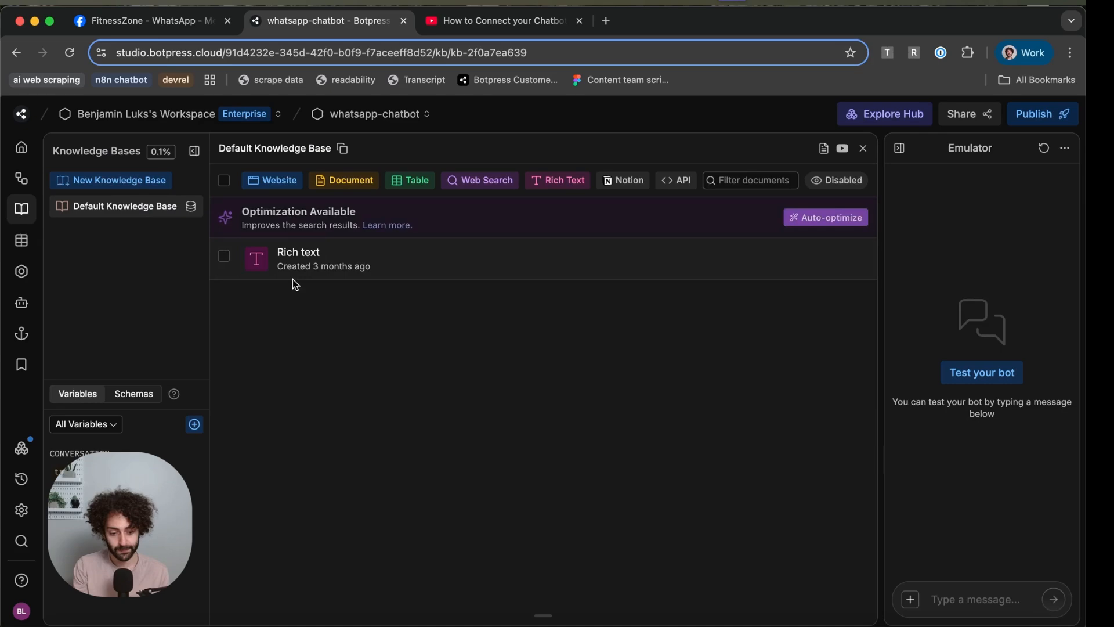
pyautogui.click(298, 259)
pyautogui.scroll(-1, 464, 391)
pyautogui.scroll(-4, 464, 391)
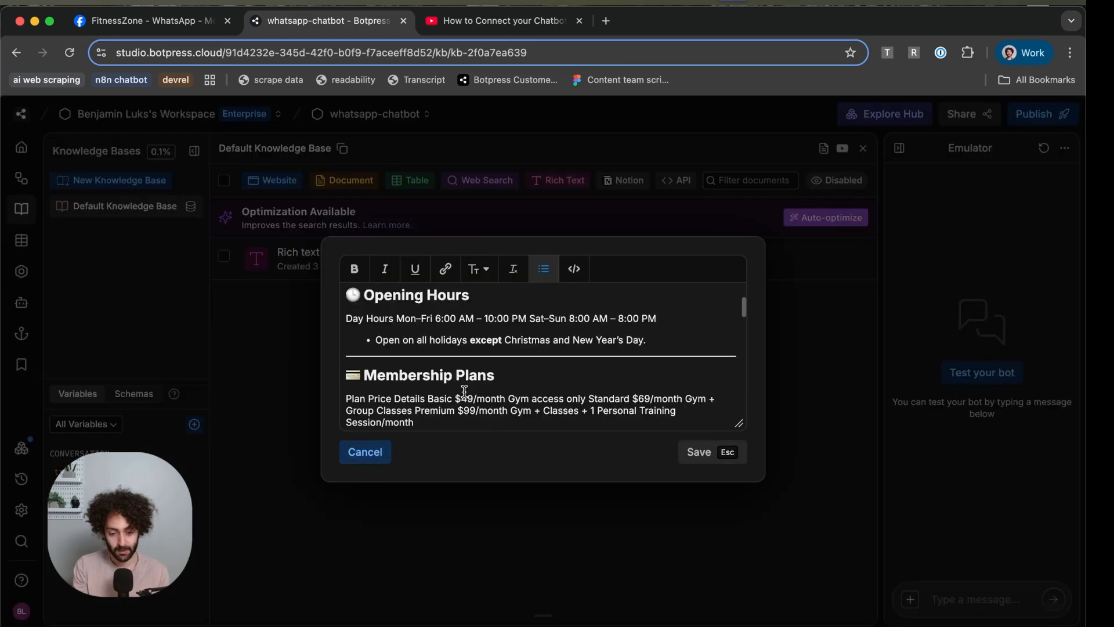
pyautogui.scroll(-4, 464, 391)
pyautogui.scroll(-2, 464, 391)
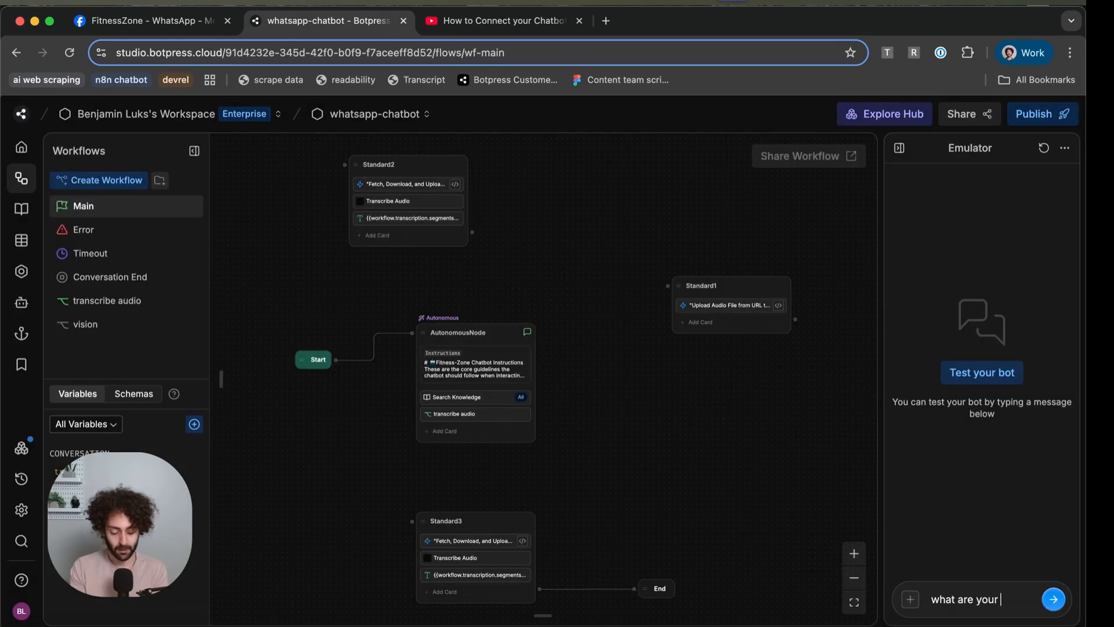
pyautogui.write('ing hours?')
# - Ask the emulator about opening hours and get the weekday and weekend hours, then select the transcribe audio card
pyautogui.press('Return')
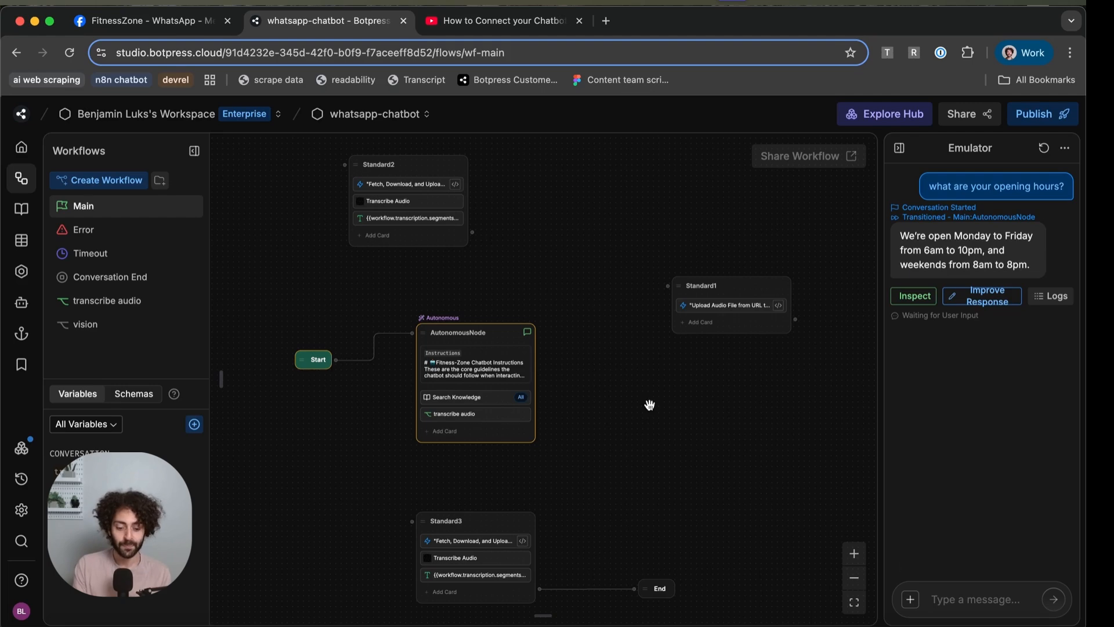
pyautogui.click(460, 414)
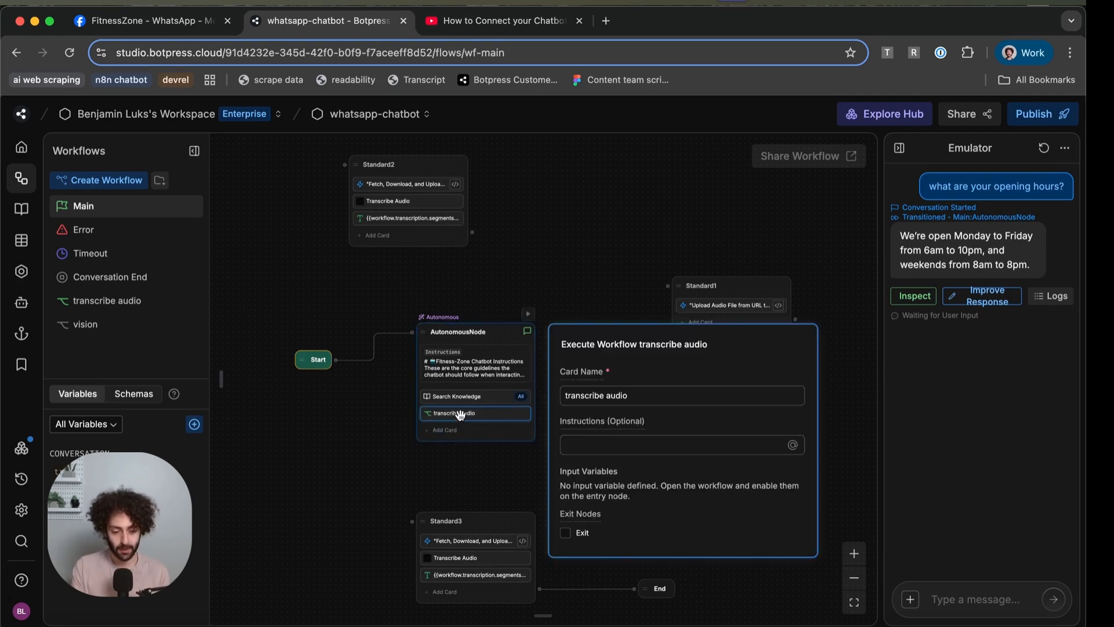
# - Review the Standard1 node's download-and-upload code in the transcribe audio workflow
pyautogui.doubleClick(461, 414)
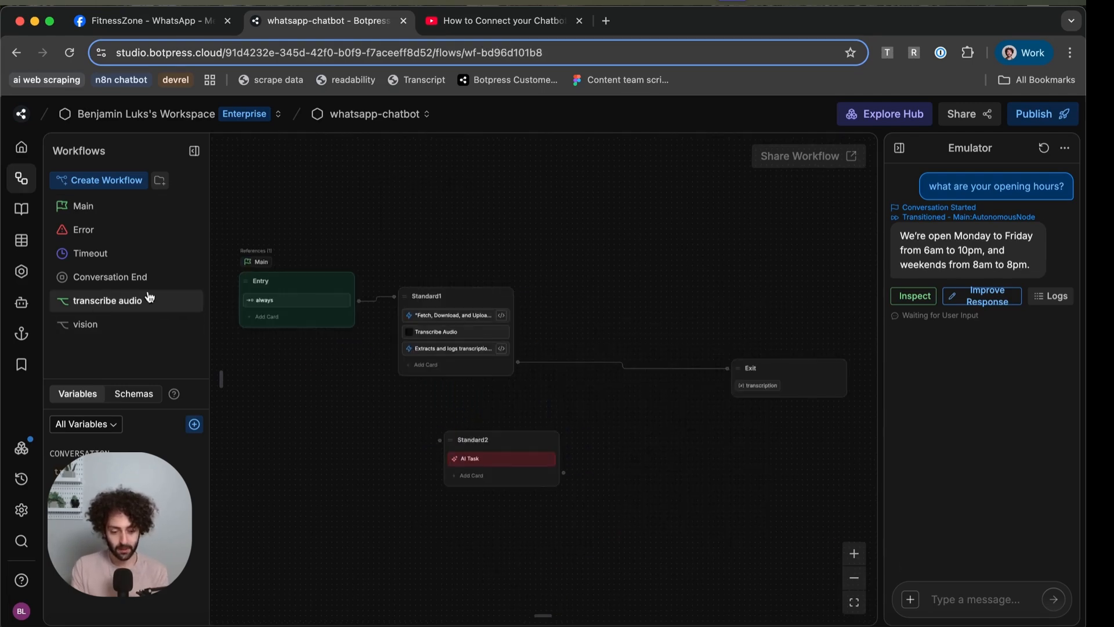
pyautogui.scroll(3, 376, 412)
pyautogui.scroll(2, 376, 412)
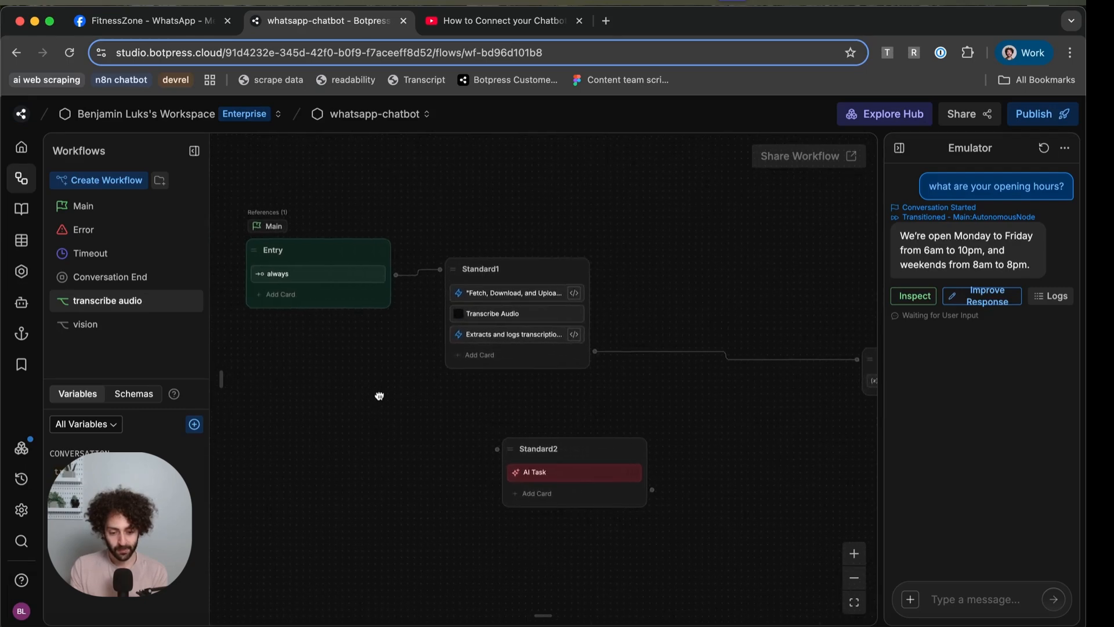
pyautogui.click(478, 301)
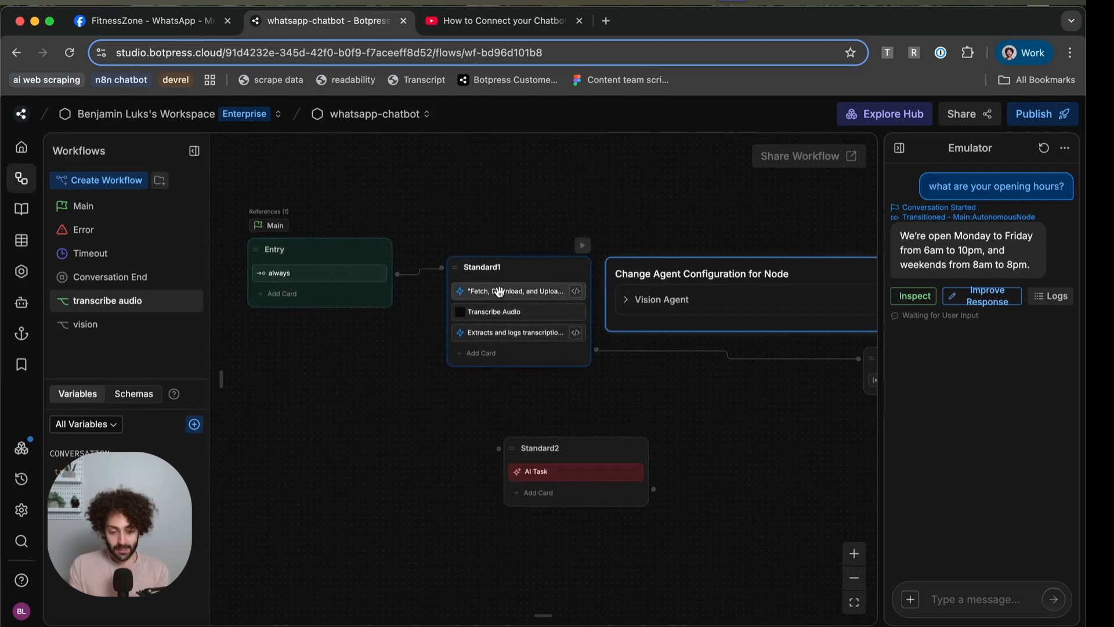
pyautogui.click(514, 292)
pyautogui.click(703, 337)
pyautogui.scroll(-10, 613, 394)
pyautogui.scroll(-5, 613, 393)
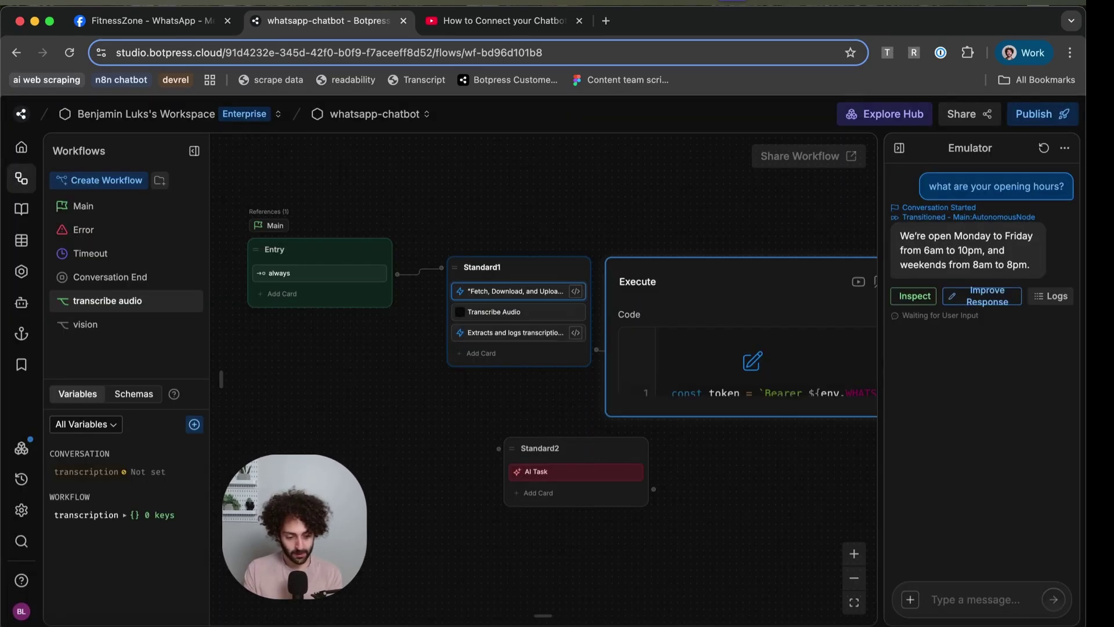
pyautogui.click(405, 442)
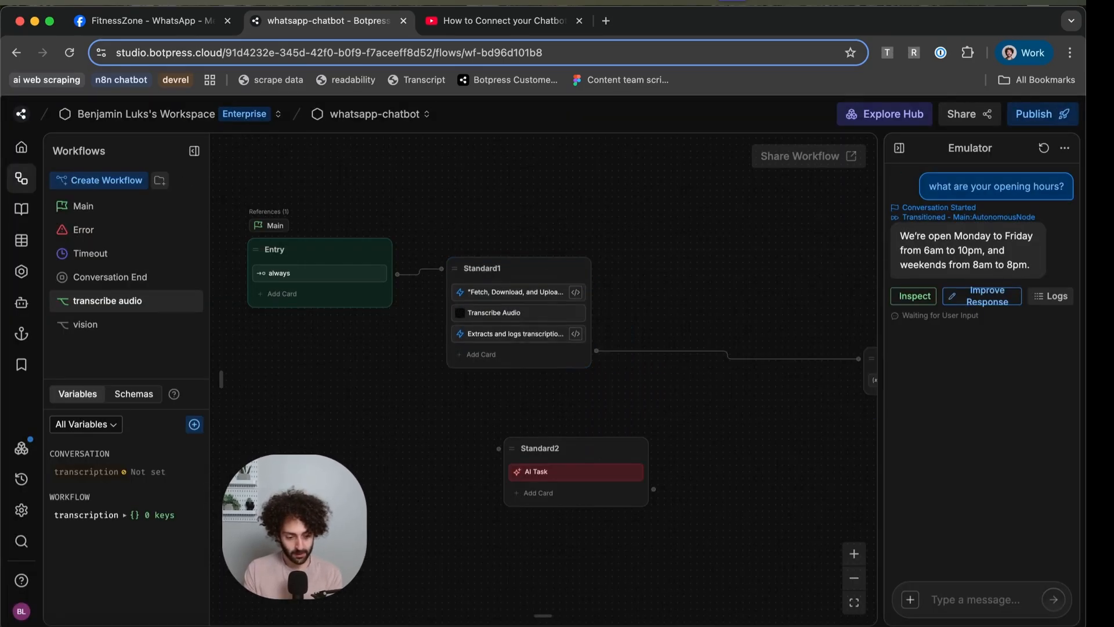
pyautogui.click(494, 294)
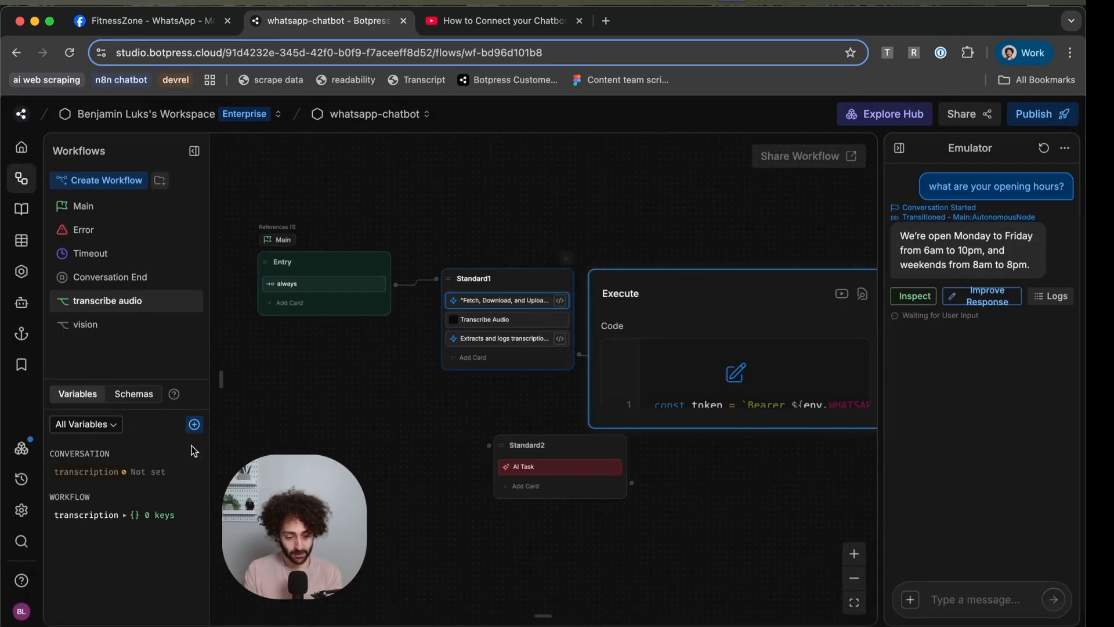
# - Create a workflow-scoped string variable named uploadedURL
pyautogui.click(194, 426)
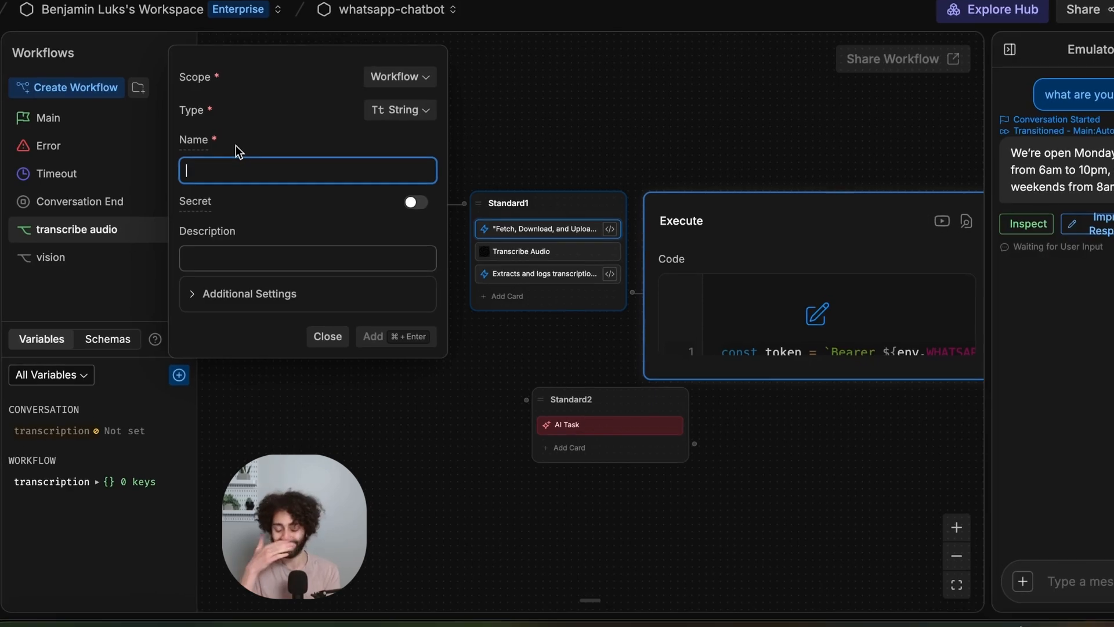
pyautogui.write('uploade')
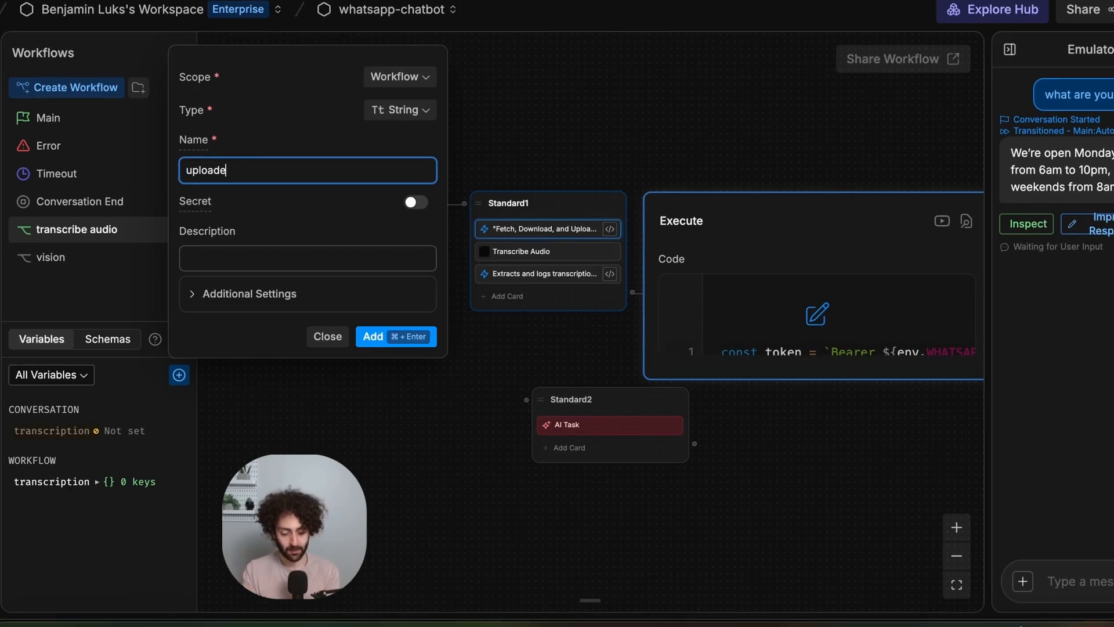
pyautogui.write('dURL')
pyautogui.click(373, 336)
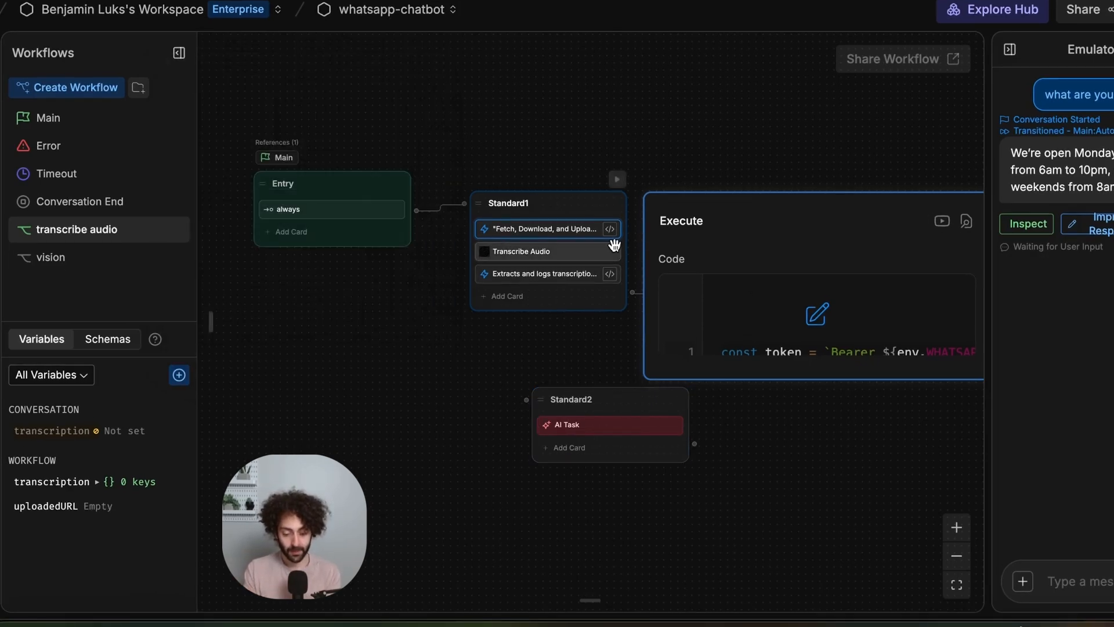
pyautogui.doubleClick(540, 228)
pyautogui.scroll(-15, 519, 421)
pyautogui.scroll(3, 520, 420)
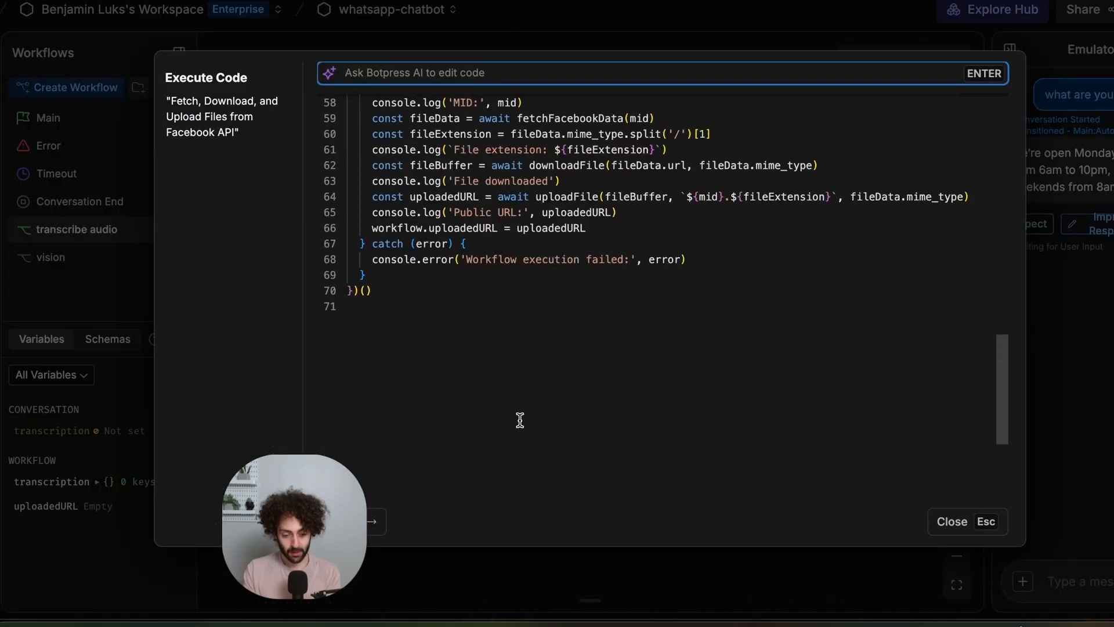
pyautogui.scroll(2, 520, 420)
pyautogui.press('Escape')
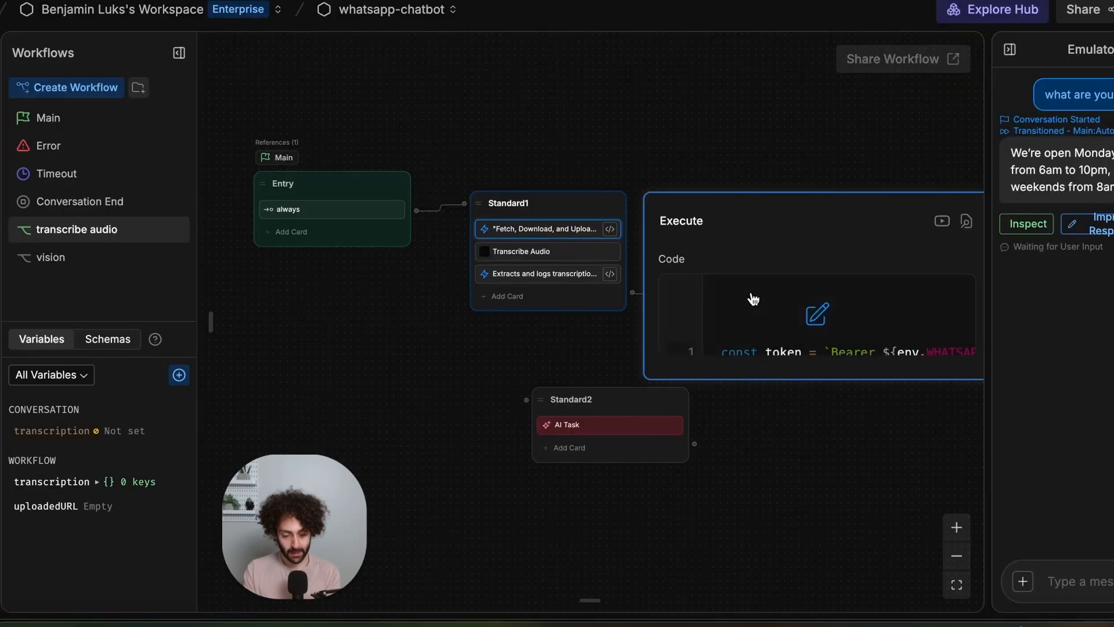
pyautogui.doubleClick(753, 293)
pyautogui.scroll(-8, 487, 332)
pyautogui.scroll(-8, 488, 331)
pyautogui.scroll(2, 488, 332)
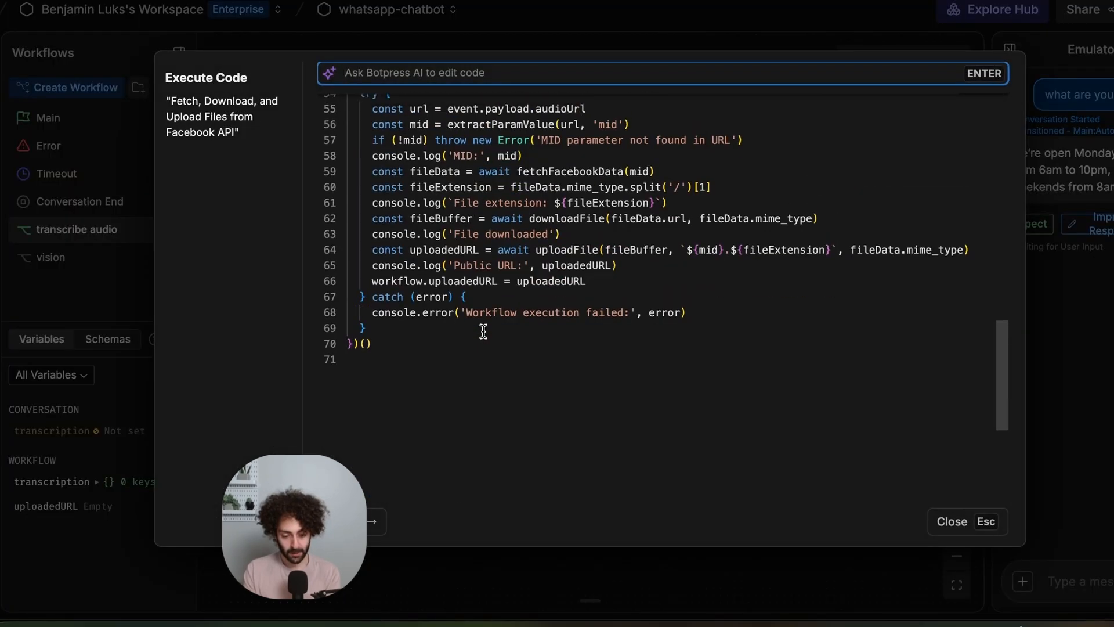
pyautogui.doubleClick(437, 374)
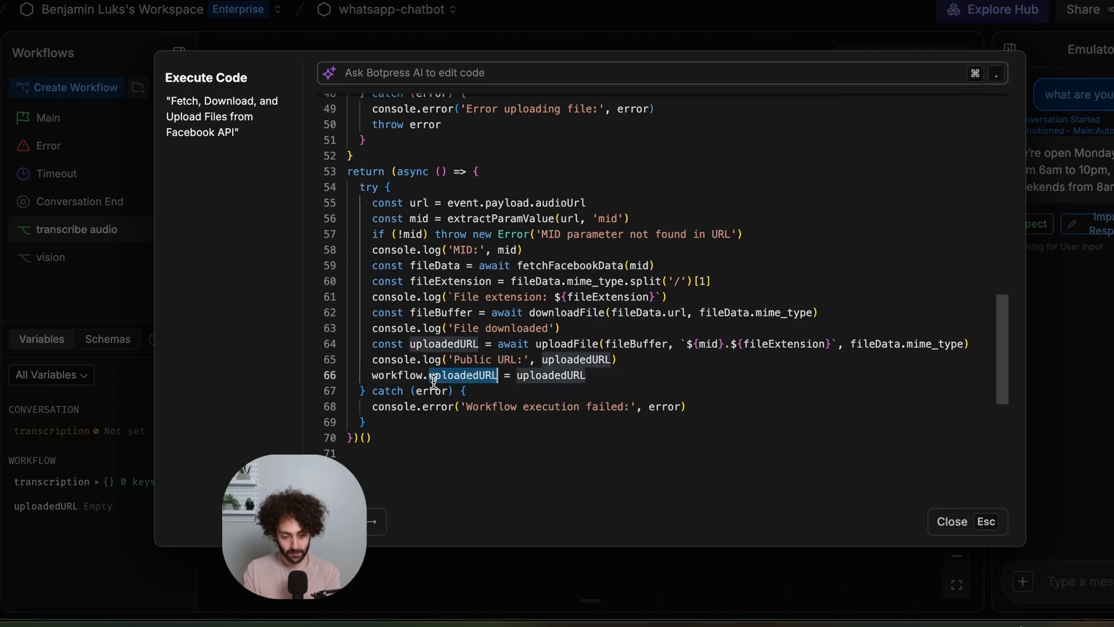
pyautogui.press('Escape')
pyautogui.click(522, 251)
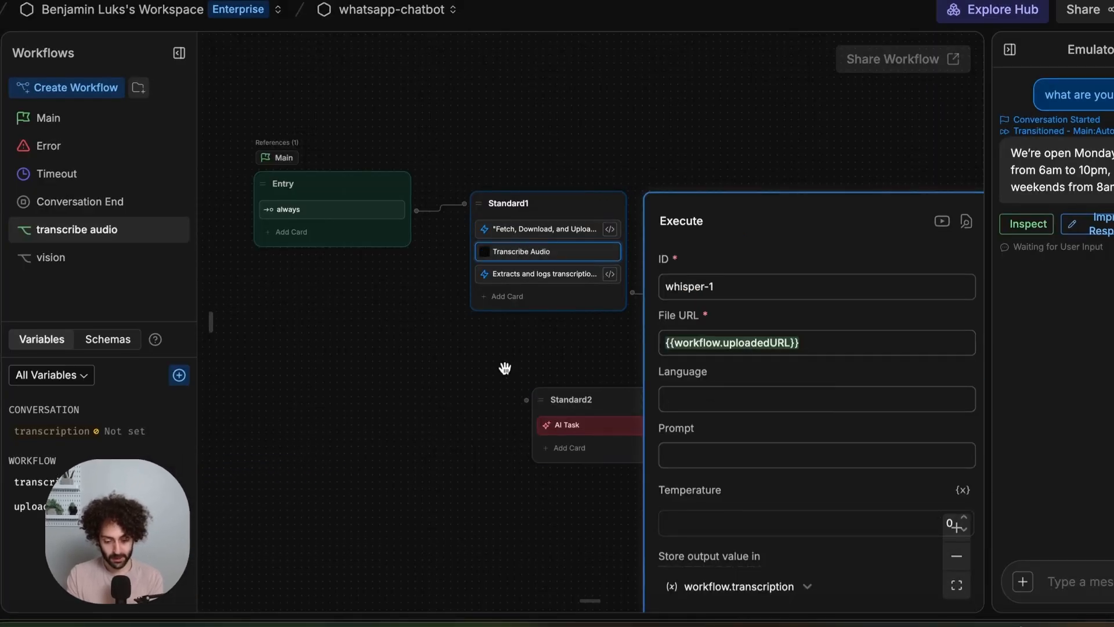
pyautogui.moveTo(508, 367); pyautogui.dragTo(458, 303)
pyautogui.click(344, 269)
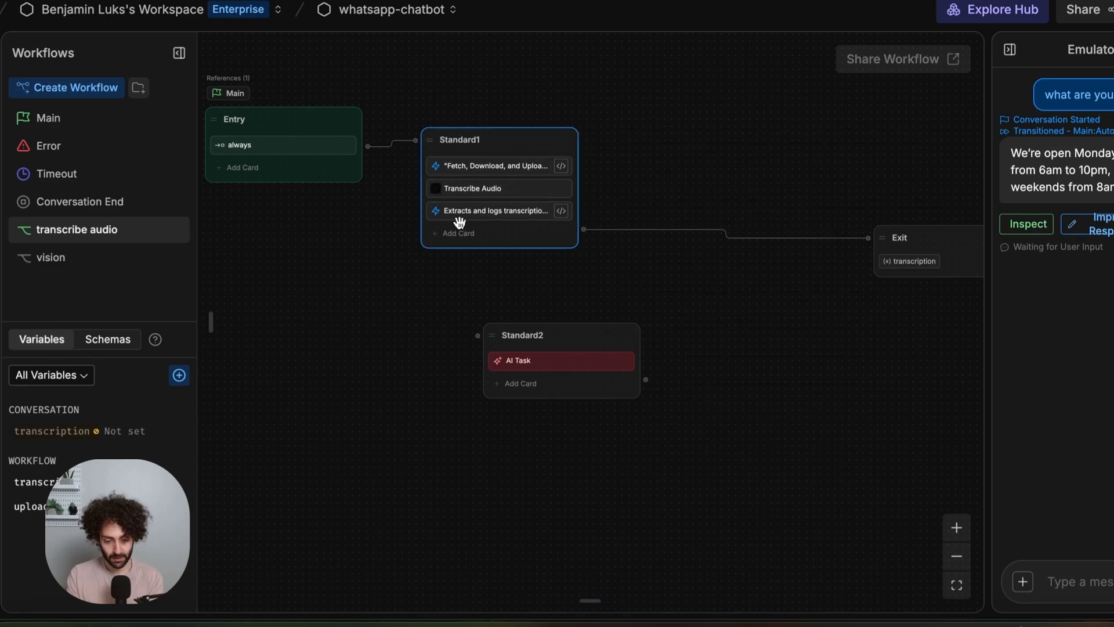
pyautogui.click(487, 210)
pyautogui.click(700, 270)
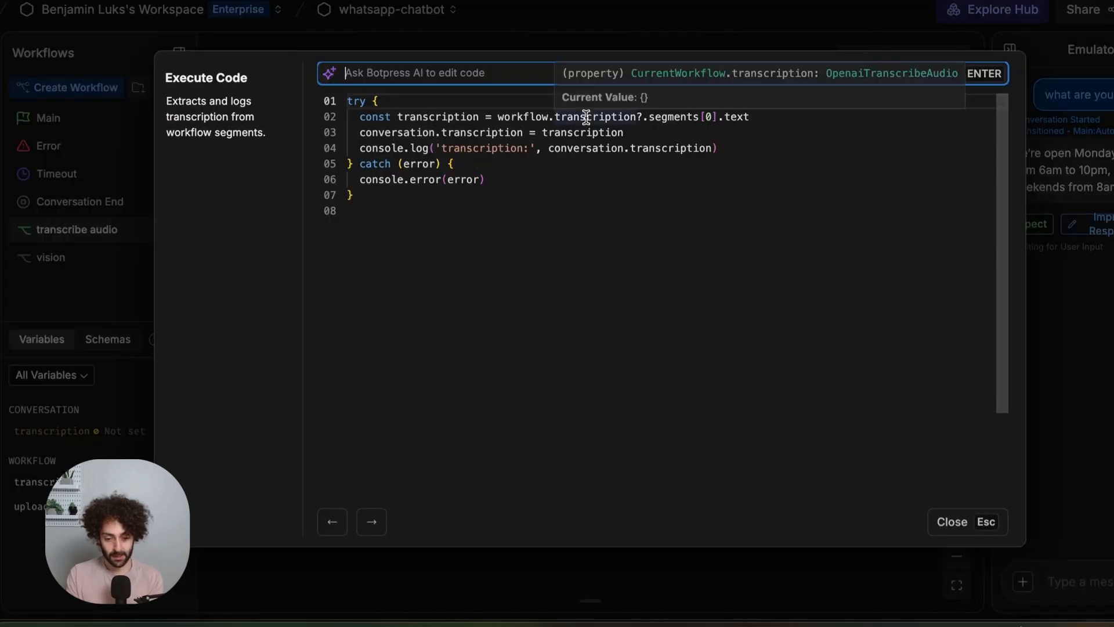
pyautogui.click(778, 119)
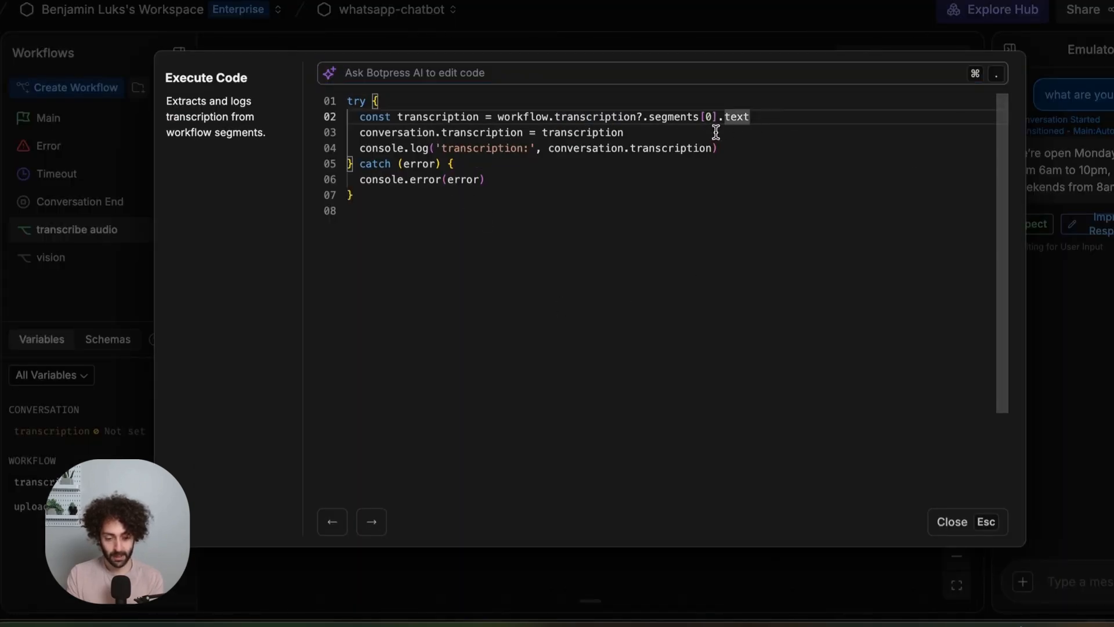
pyautogui.click(683, 132)
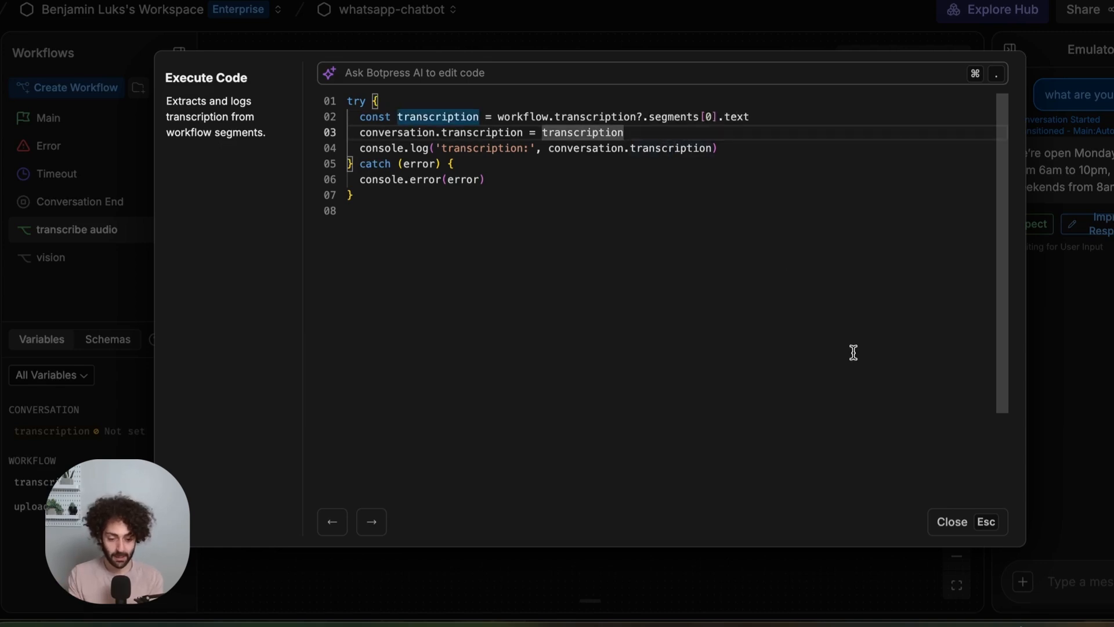
pyautogui.doubleClick(641, 149)
pyautogui.tripleClick(642, 149)
pyautogui.click(774, 162)
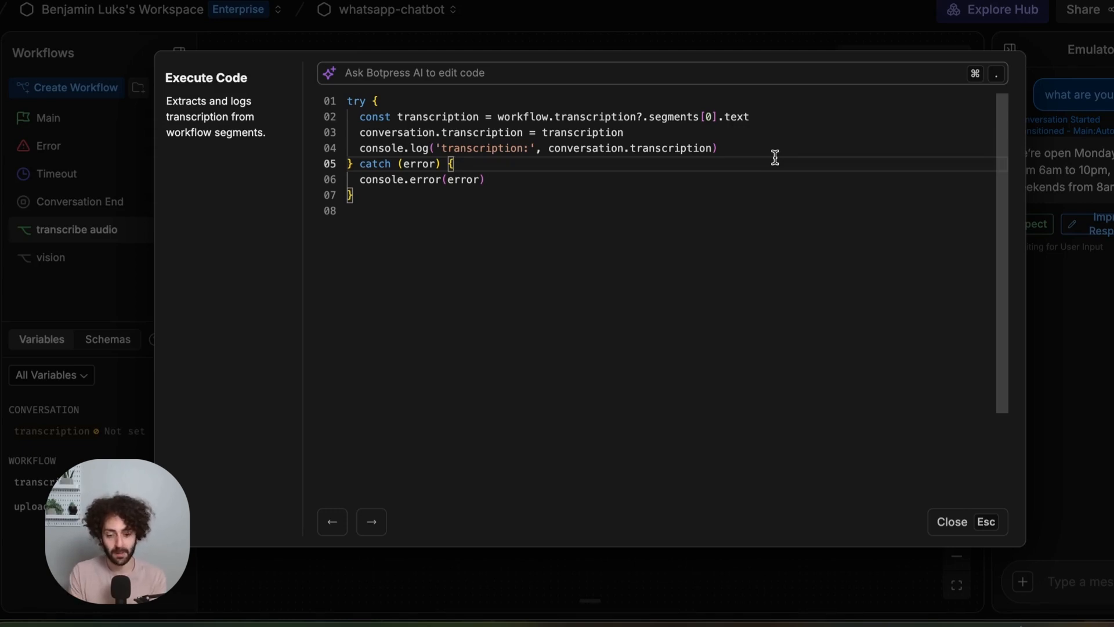
pyautogui.press('Escape')
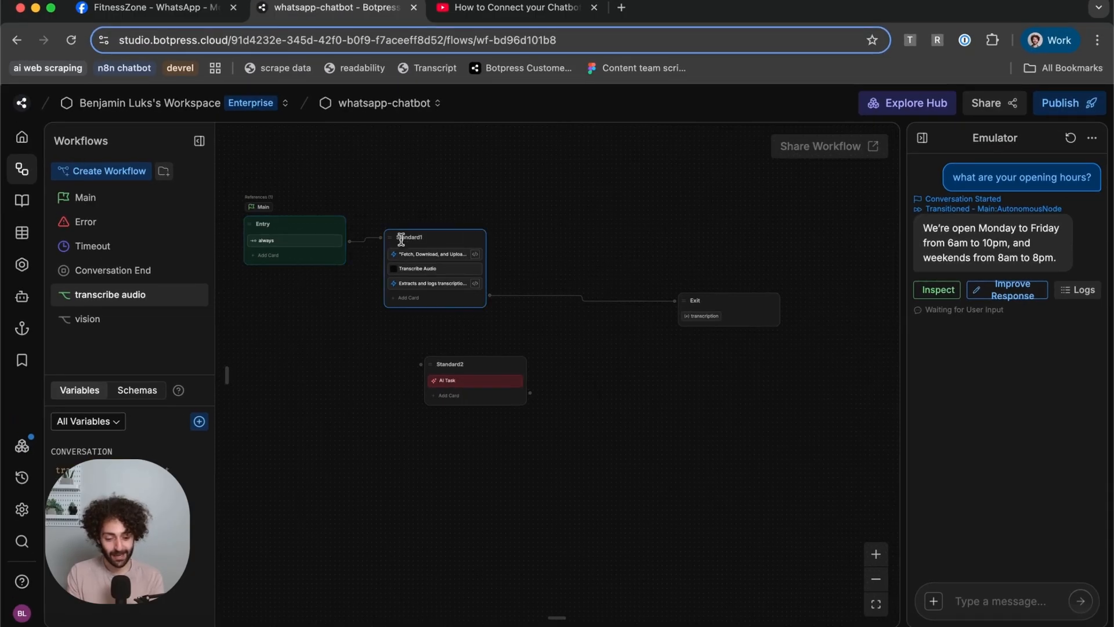
pyautogui.click(84, 198)
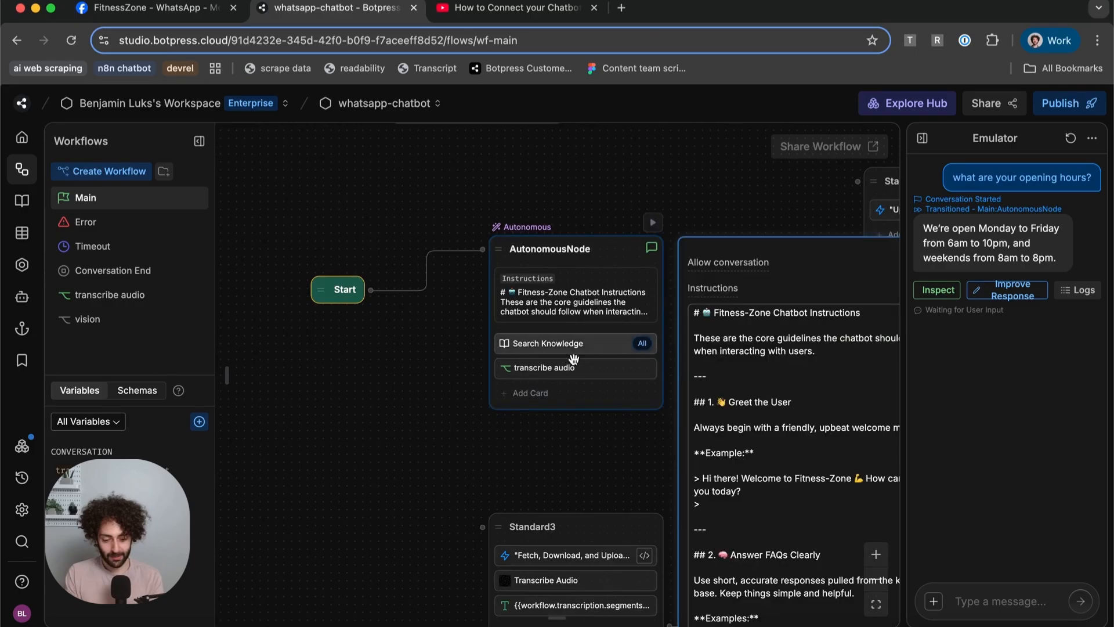
pyautogui.scroll(-10, 784, 435)
pyautogui.scroll(-10, 783, 435)
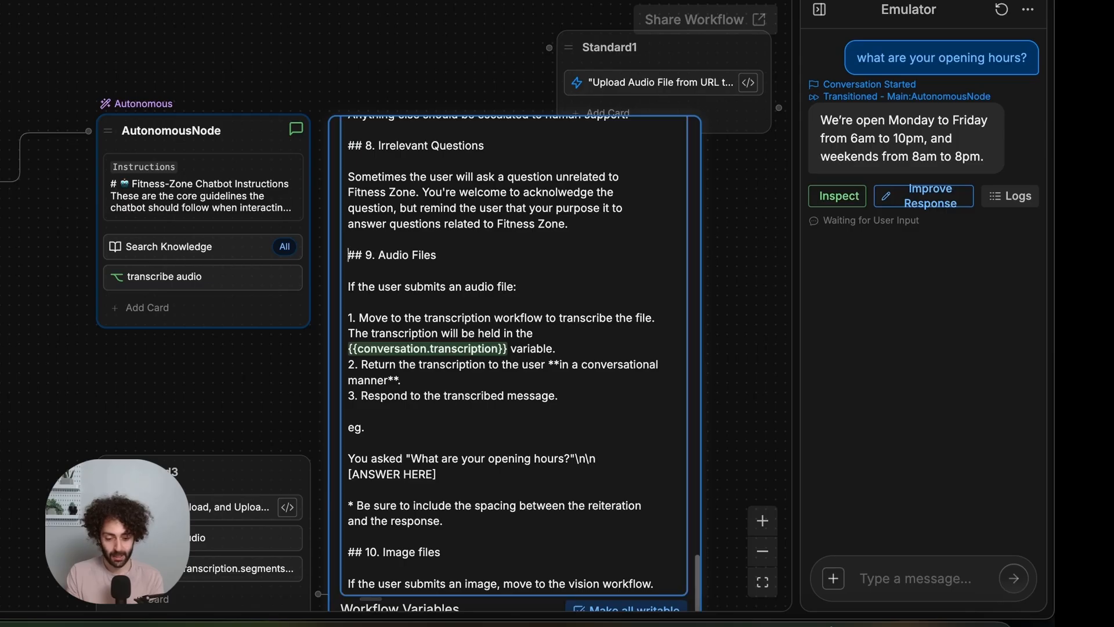
pyautogui.tripleClick(383, 255)
pyautogui.click(383, 237)
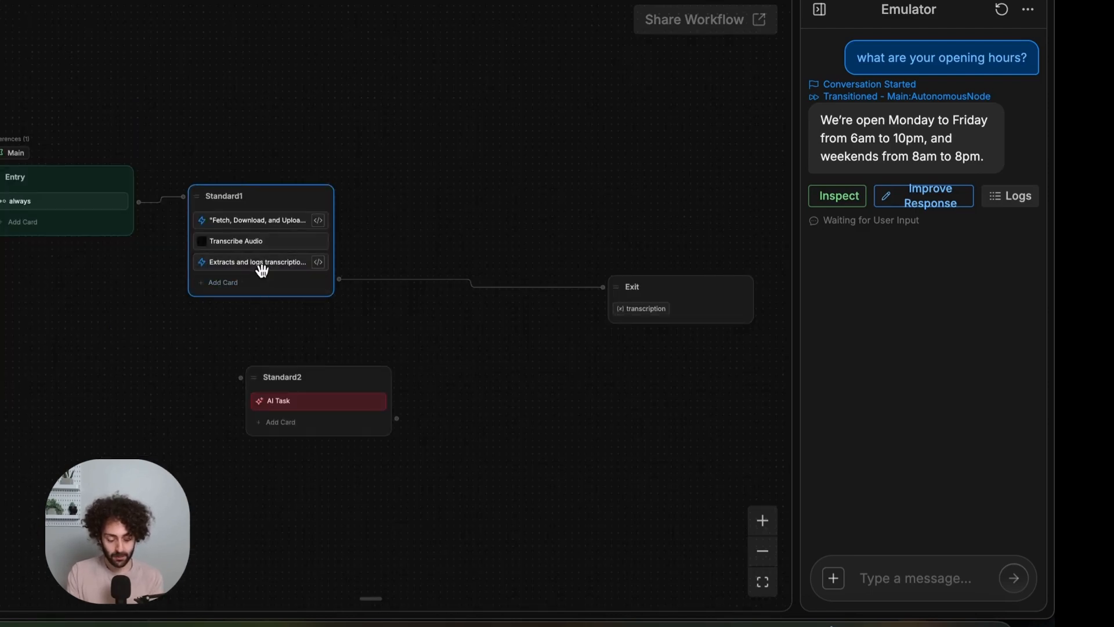
# - Review the transcription extraction step's code in the full editor
pyautogui.click(257, 262)
pyautogui.click(663, 360)
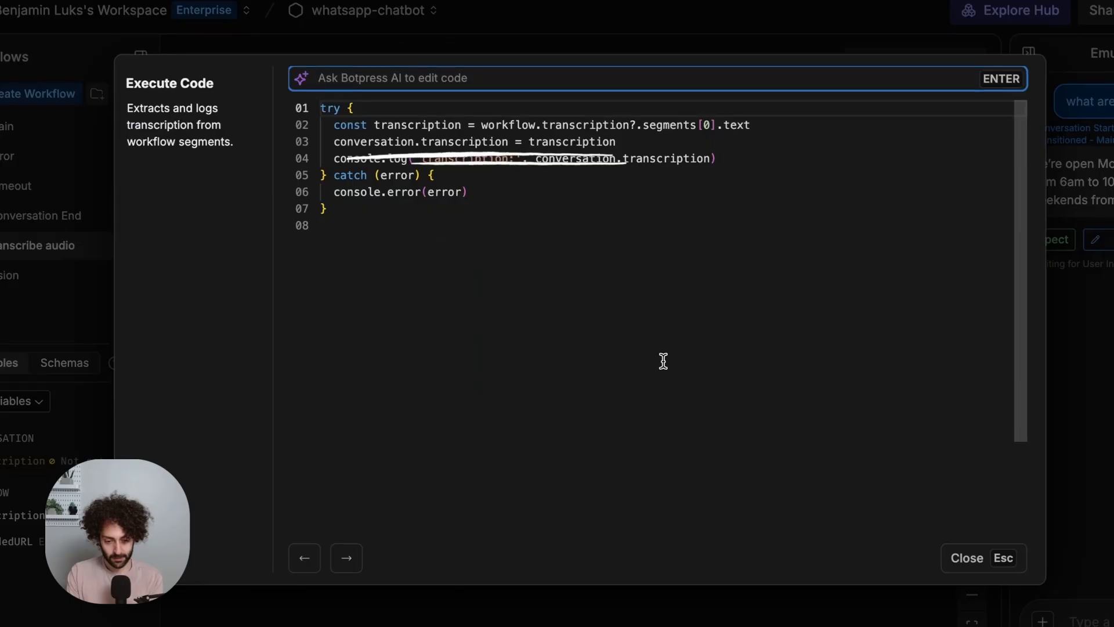
pyautogui.press('Escape')
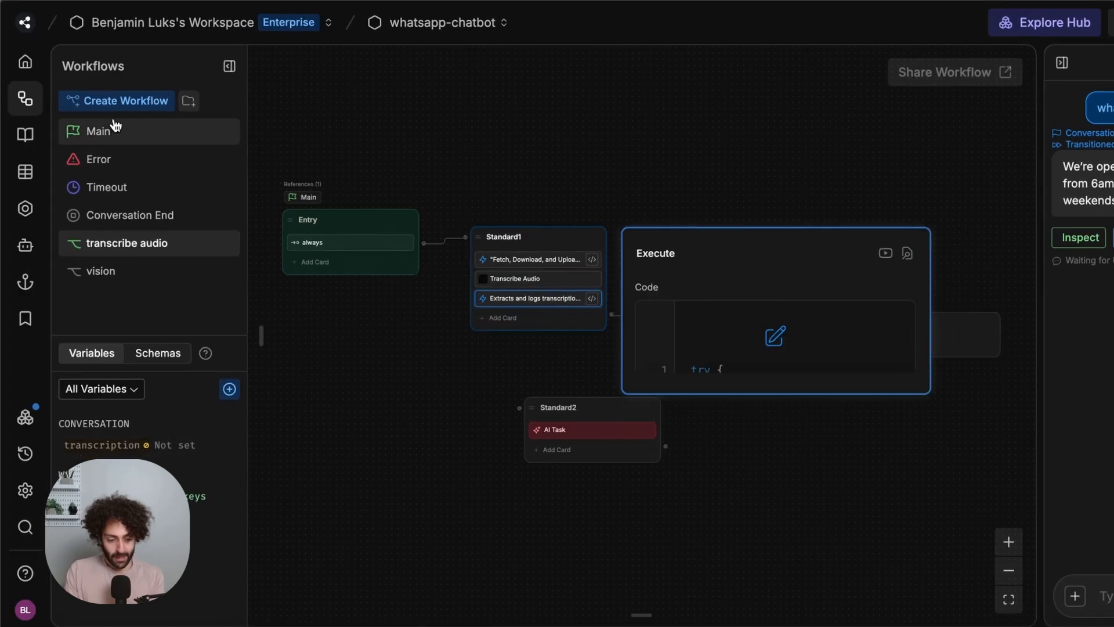
# - Review the AutonomousNode's audio file instructions in the Main workflow
pyautogui.click(97, 131)
pyautogui.click(536, 373)
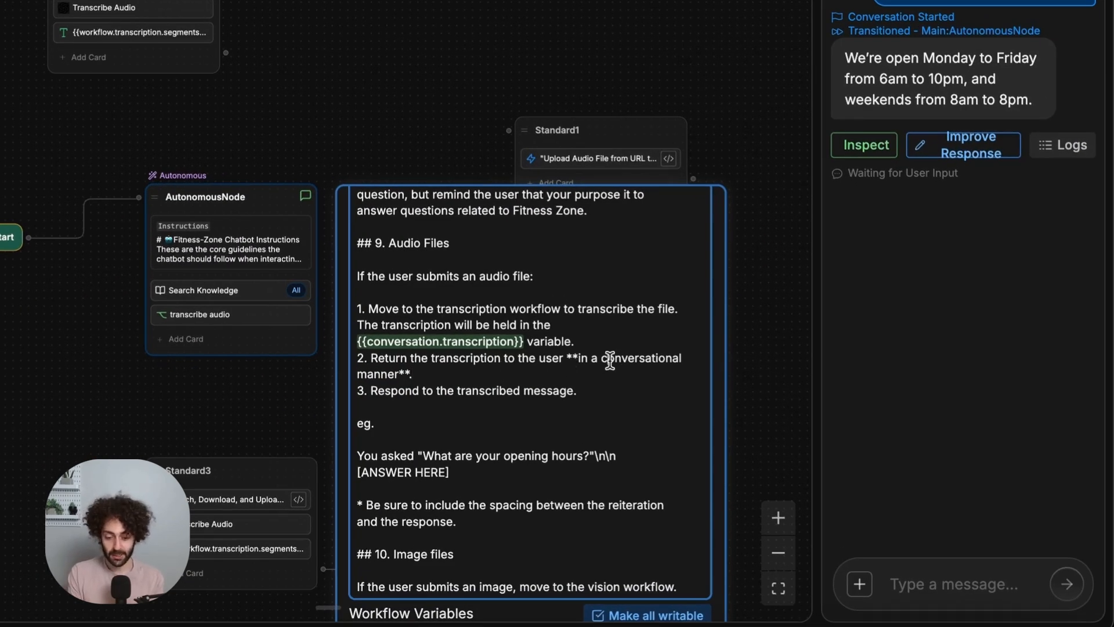
pyautogui.click(610, 360)
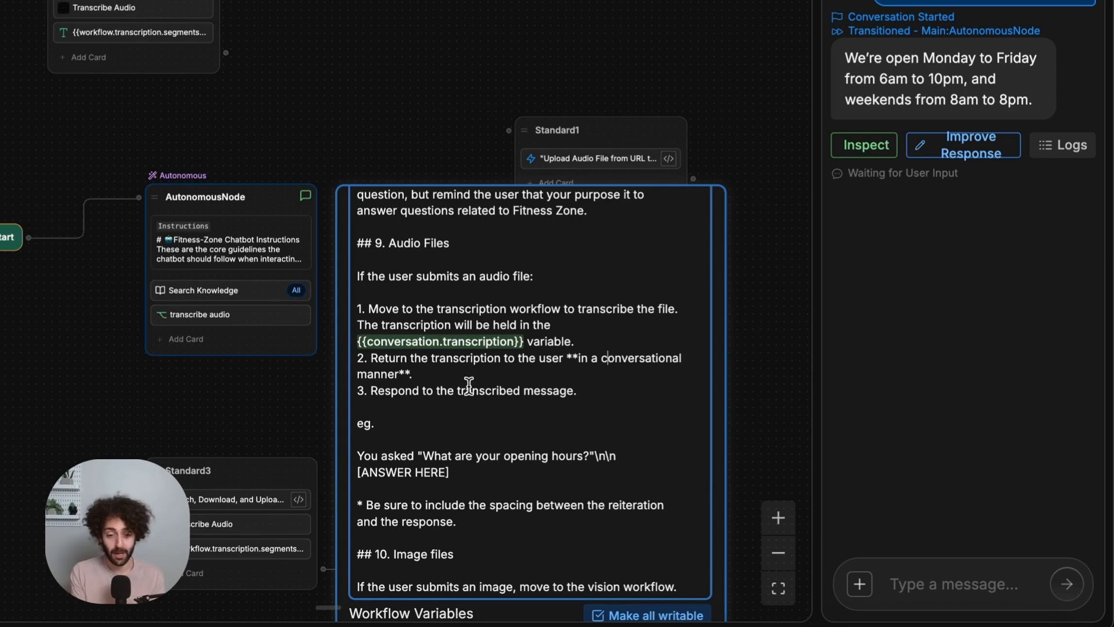
pyautogui.click(328, 80)
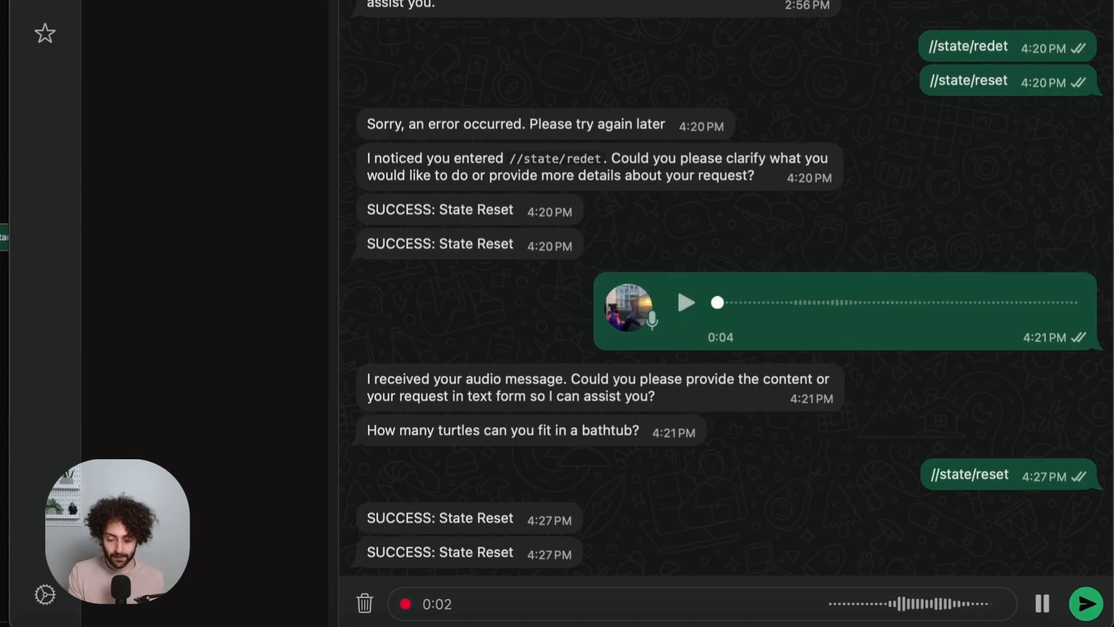
# - Send three voice-note questions and get replies repeating each question with opening hours and class answers
pyautogui.click(1086, 603)
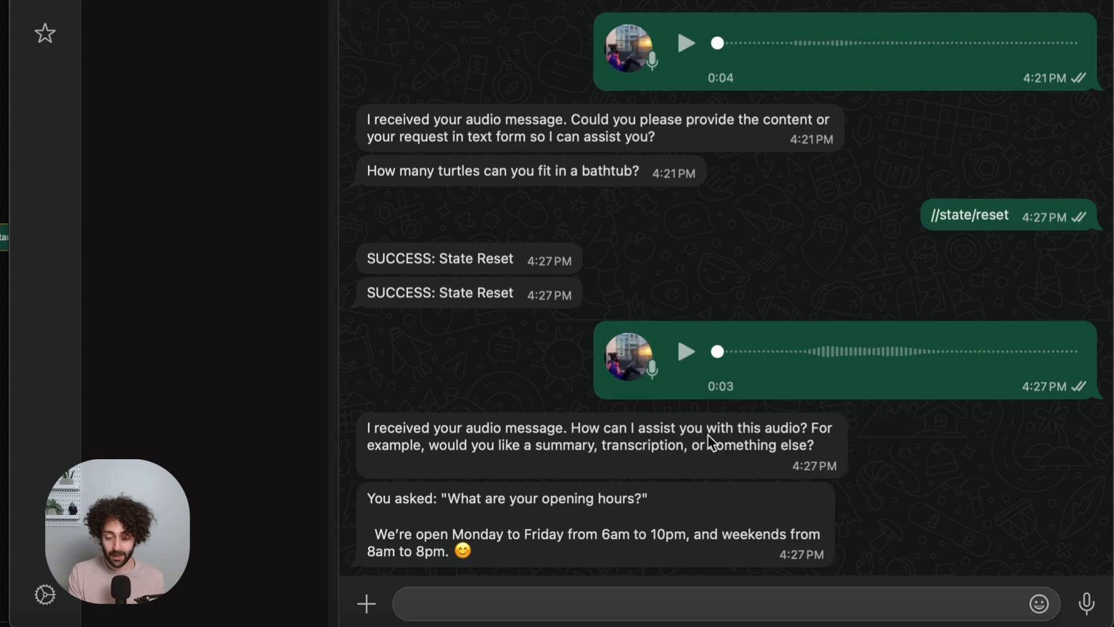
pyautogui.click(831, 428)
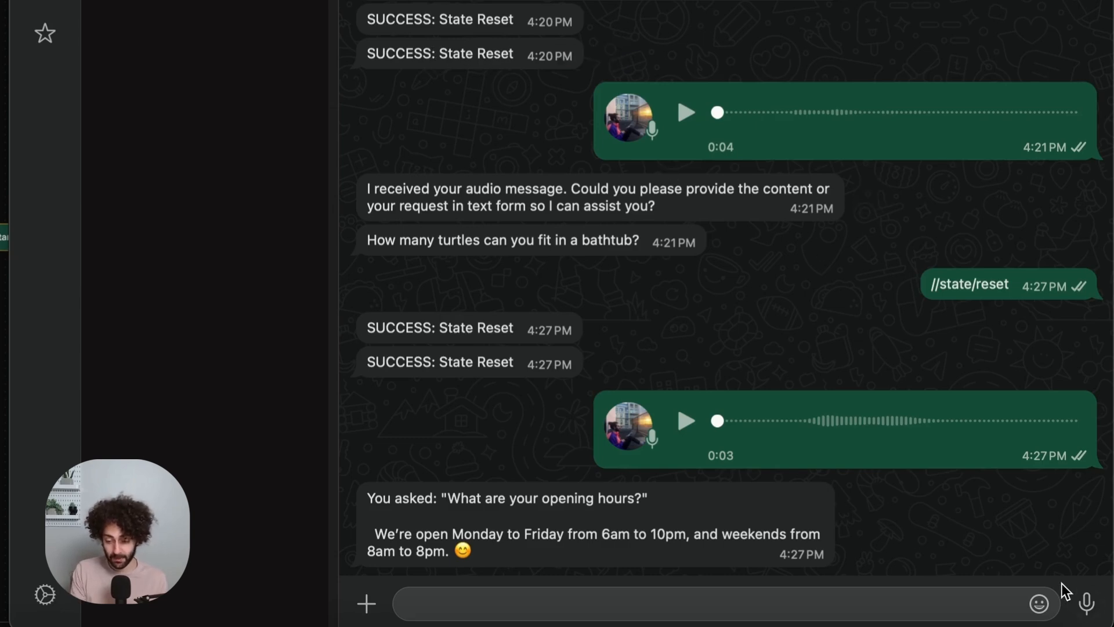
pyautogui.click(1087, 604)
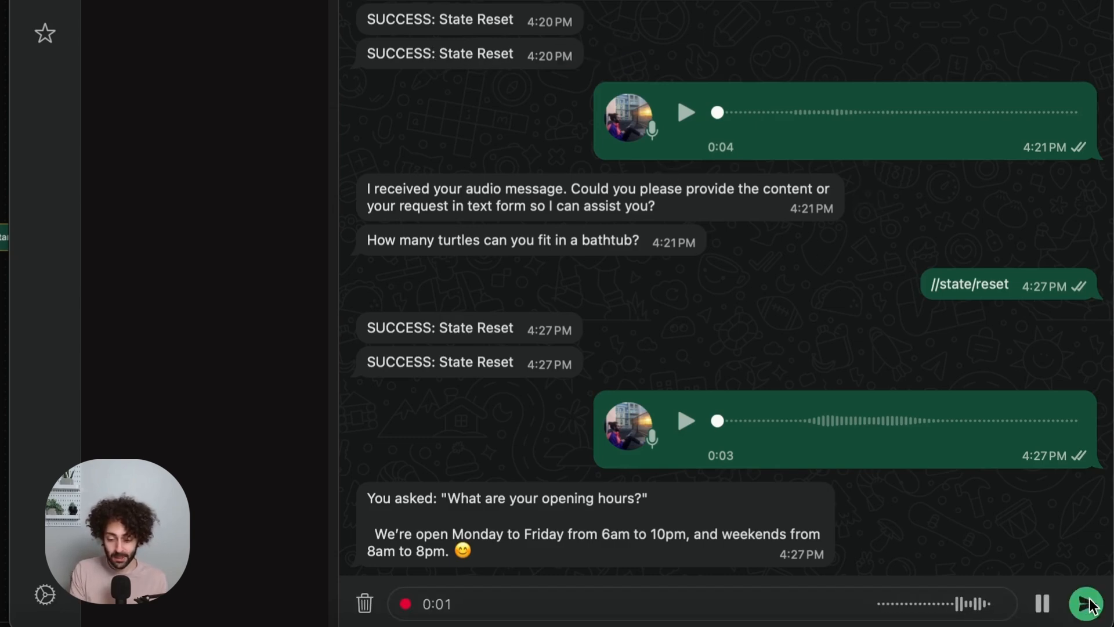
pyautogui.click(1088, 604)
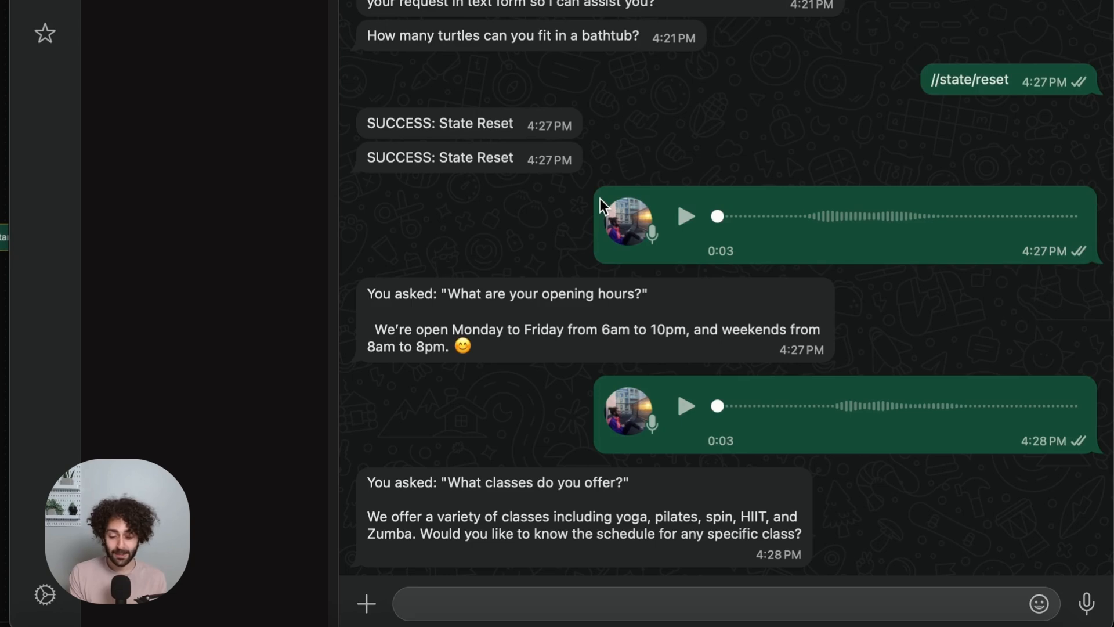
pyautogui.click(1086, 603)
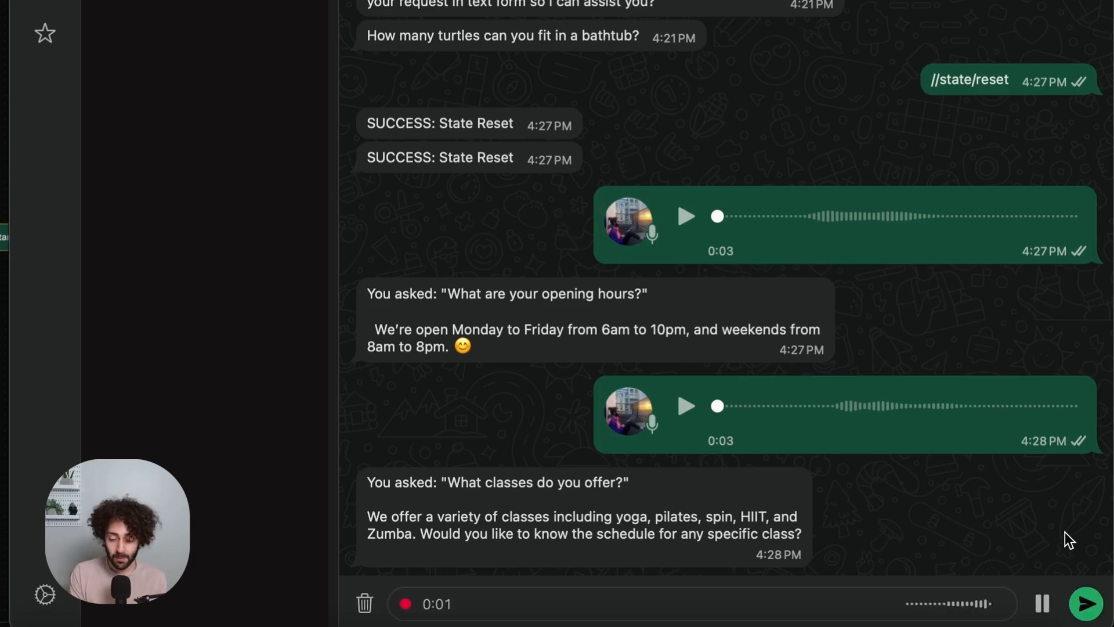
pyautogui.click(1086, 603)
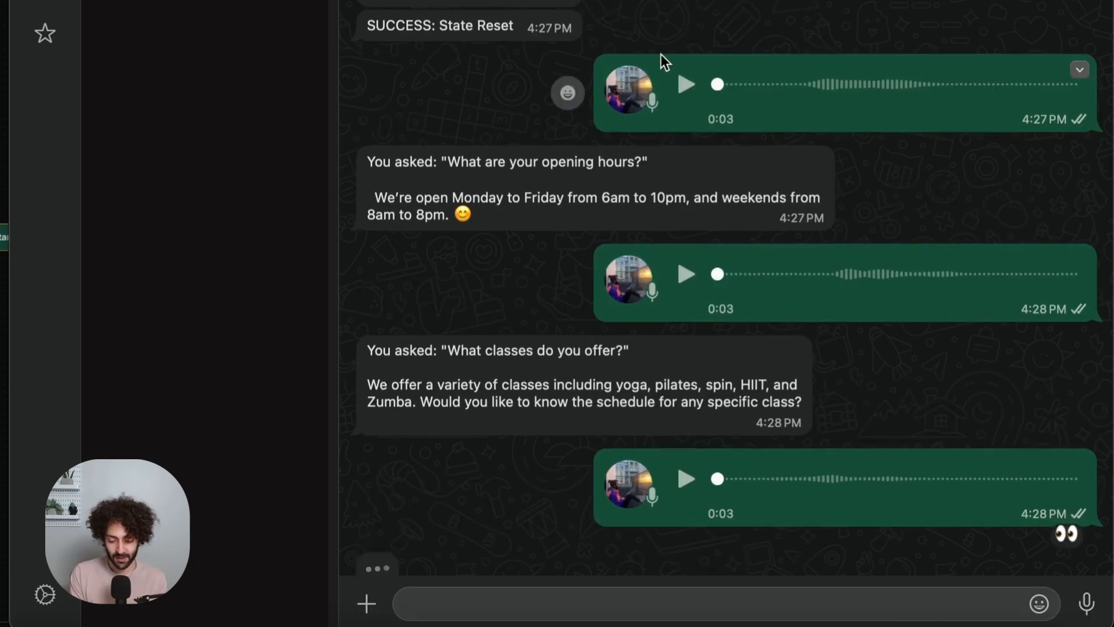